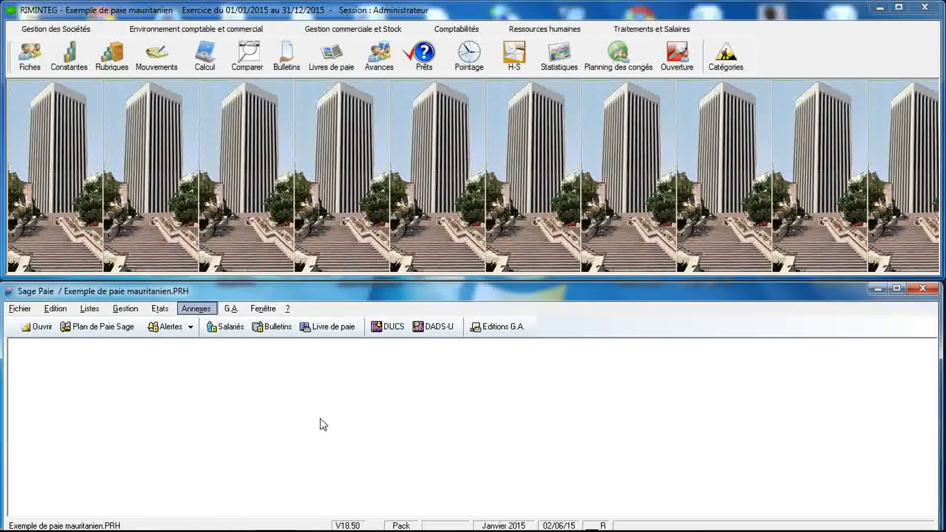
Open the payroll rubrique editor in RIMINTEG and start a new rubrique with code 104.
left_click(279, 201)
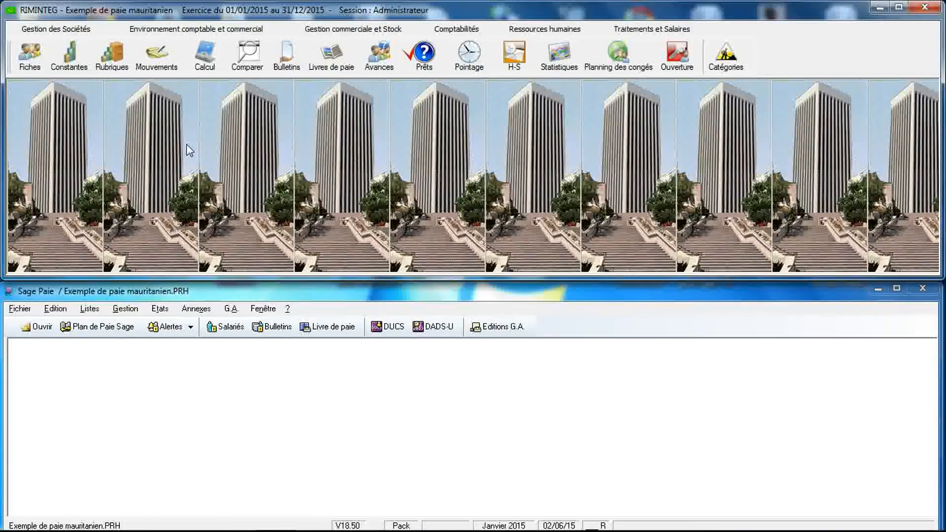
left_click(119, 58)
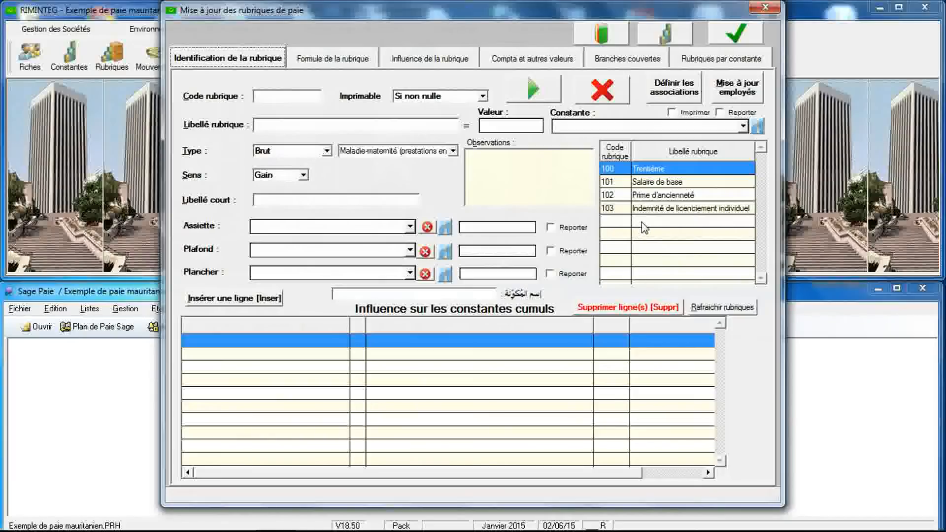
left_click(288, 96)
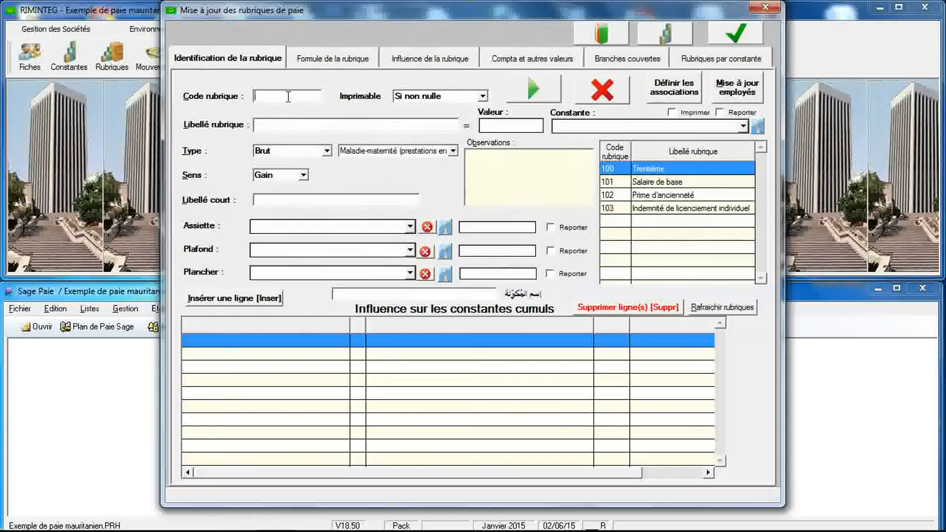
type("104")
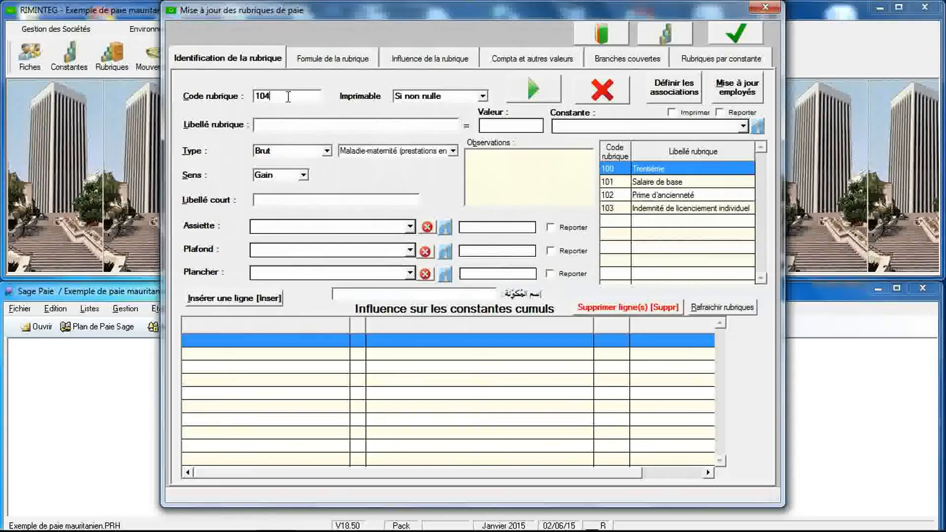
key("Tab")
Enter "Indemnité de licenciement collectif" as the label of rubrique 104.
type("I")
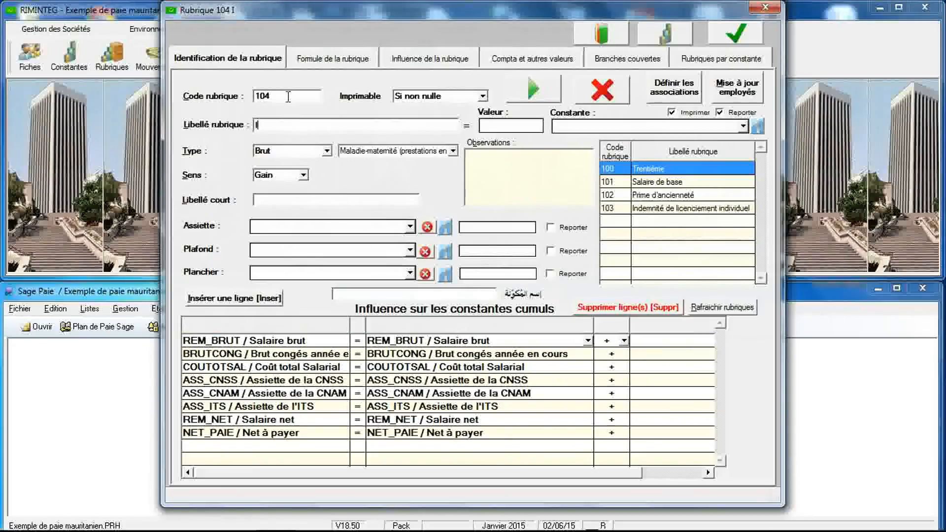
type("ndemni")
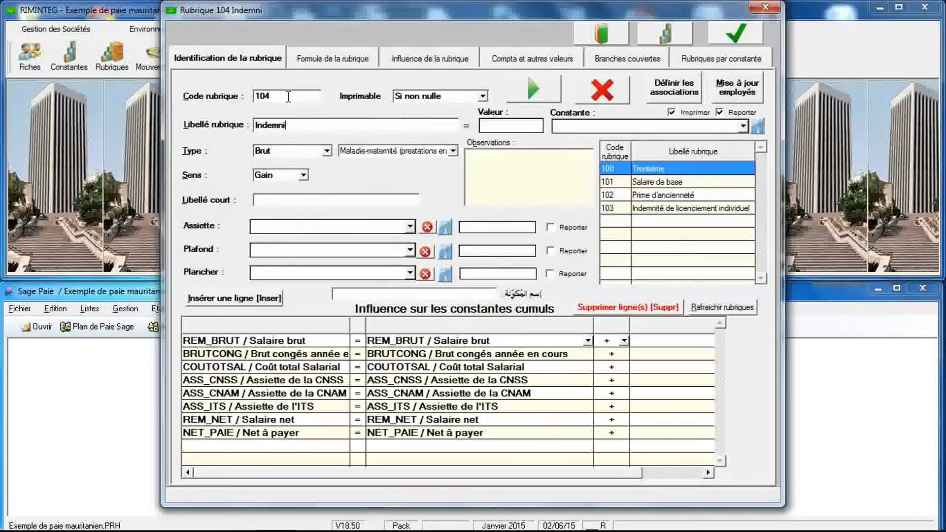
type("té de lice.")
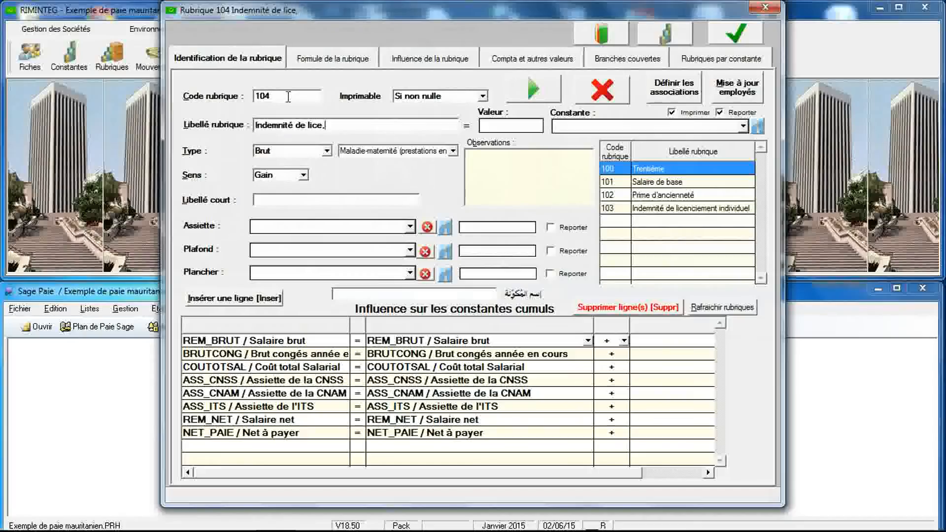
key("BackSpace")
type("nciem")
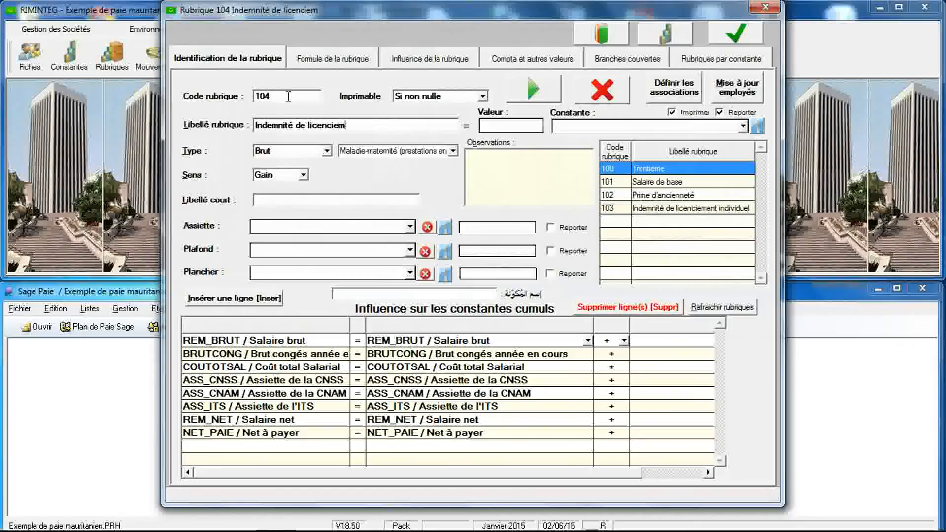
type("ent ")
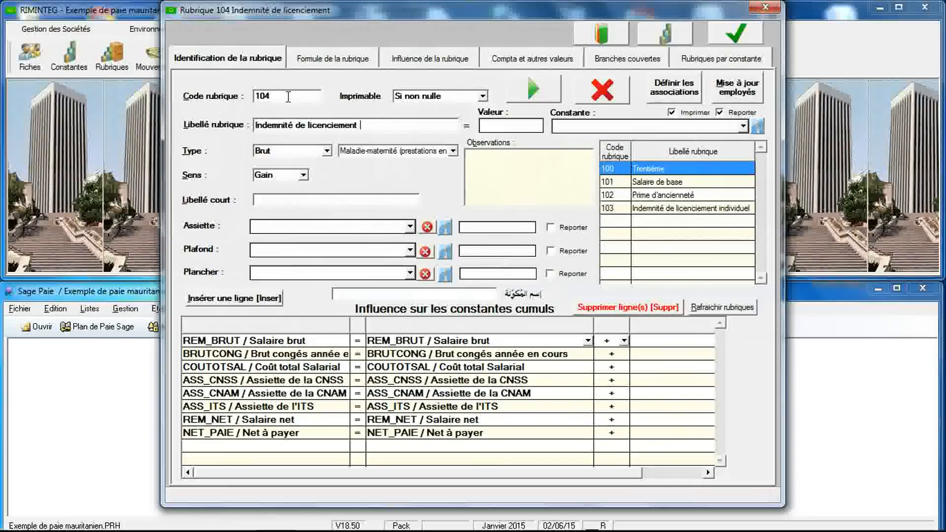
type("colle")
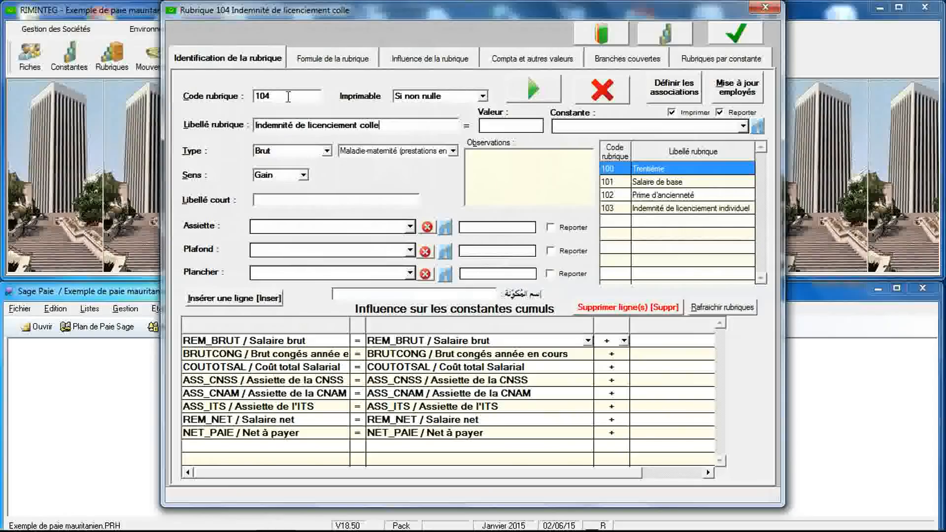
type("ctif")
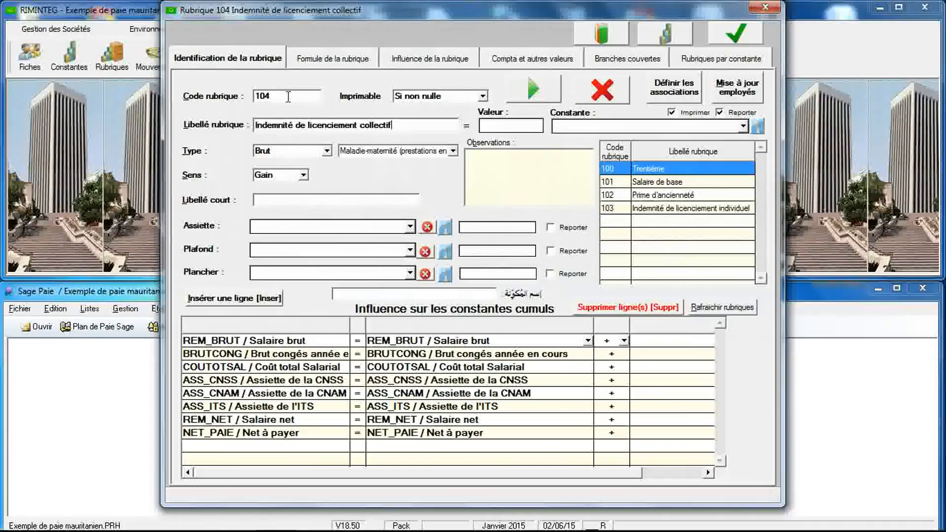
key("Tab")
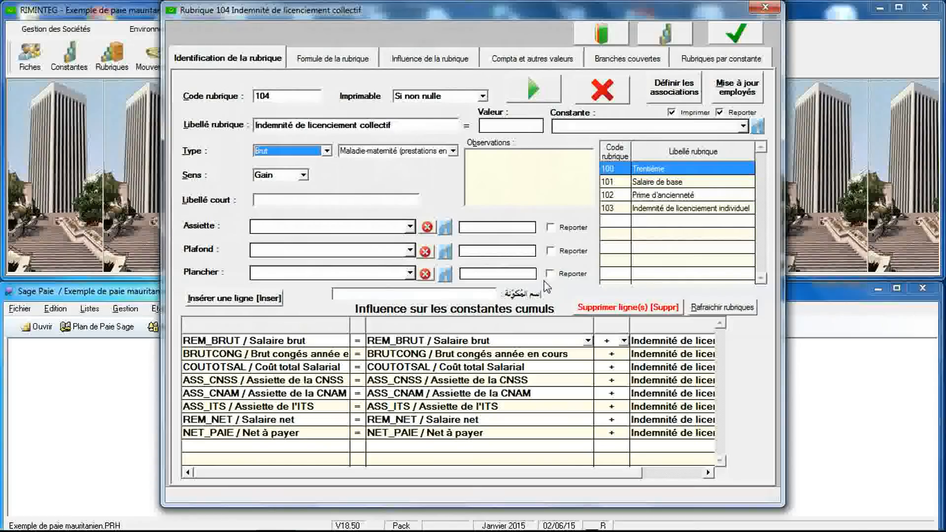
Move the rubrique editor up to uncover Sage Paie, switch to Sage Paie and open its list of rubriques.
left_click_drag(542, 282, 540, 89)
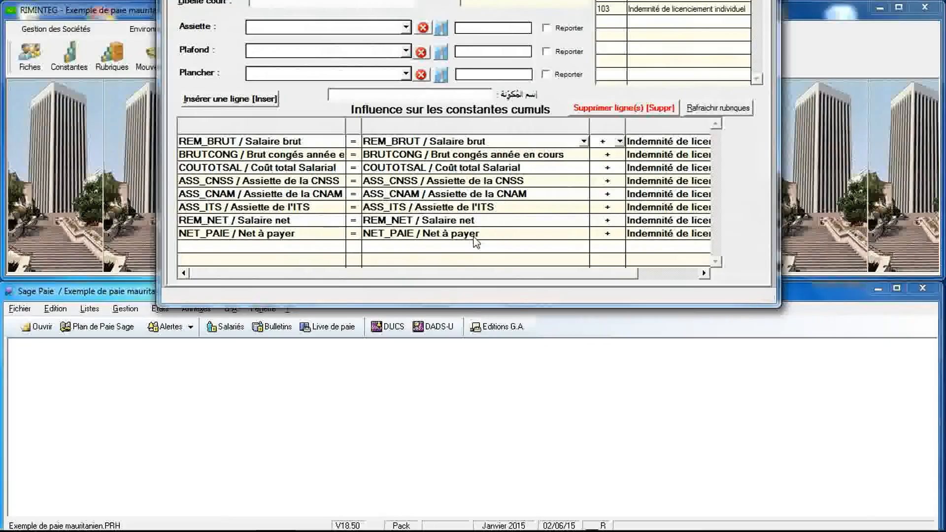
left_click(117, 298)
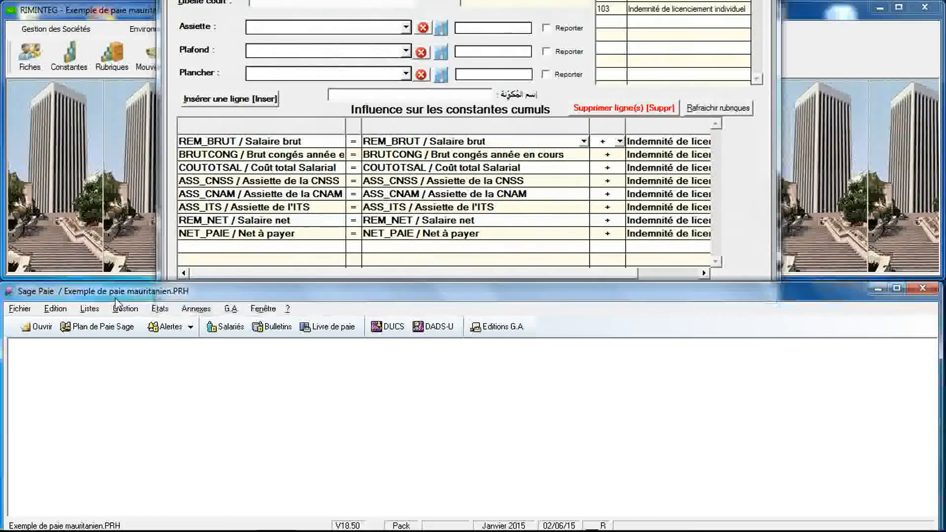
left_click(89, 310)
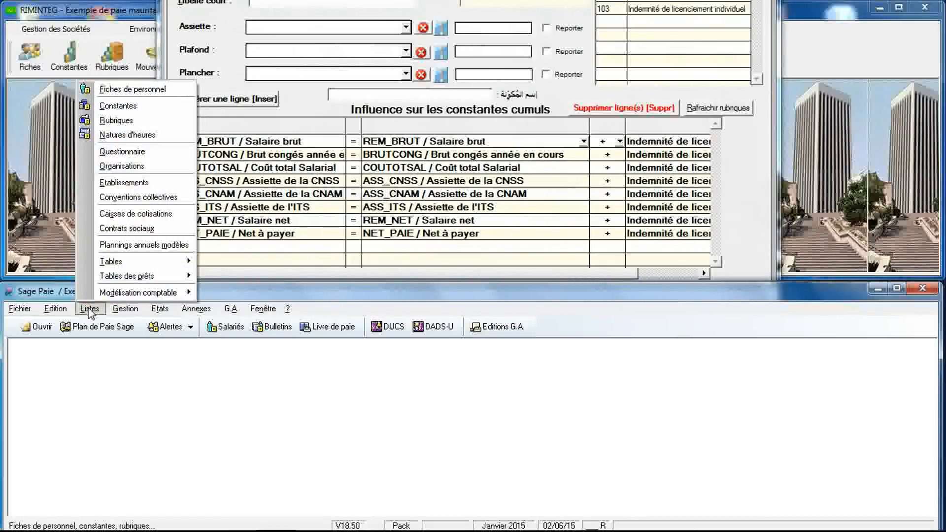
left_click(112, 124)
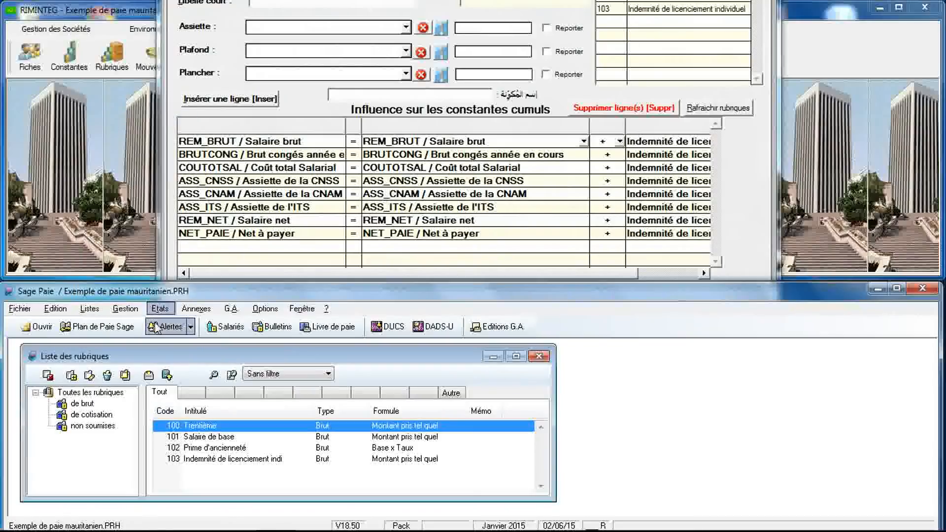
Create a new rubrique from the rubrique list and give it code 104.
left_click(191, 461)
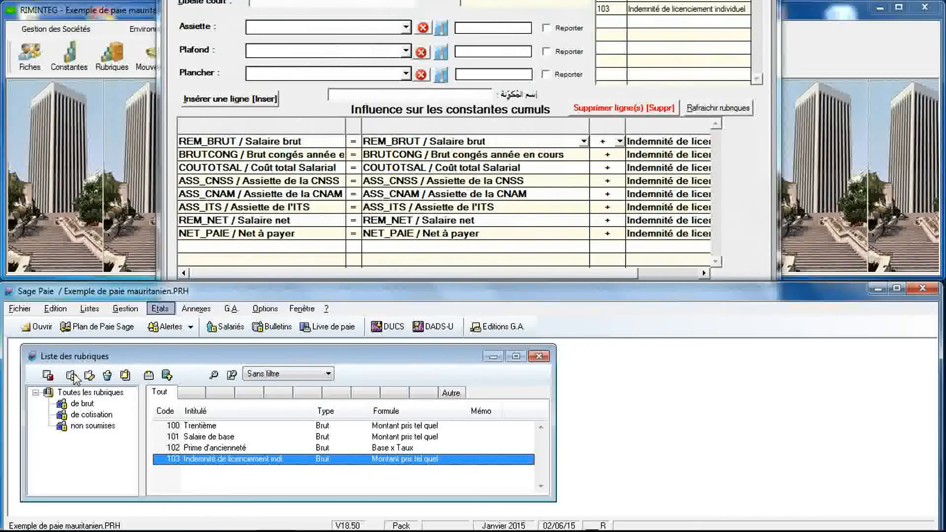
left_click(107, 374)
left_click_drag(178, 480, 189, 344)
double_click(154, 418)
type("104")
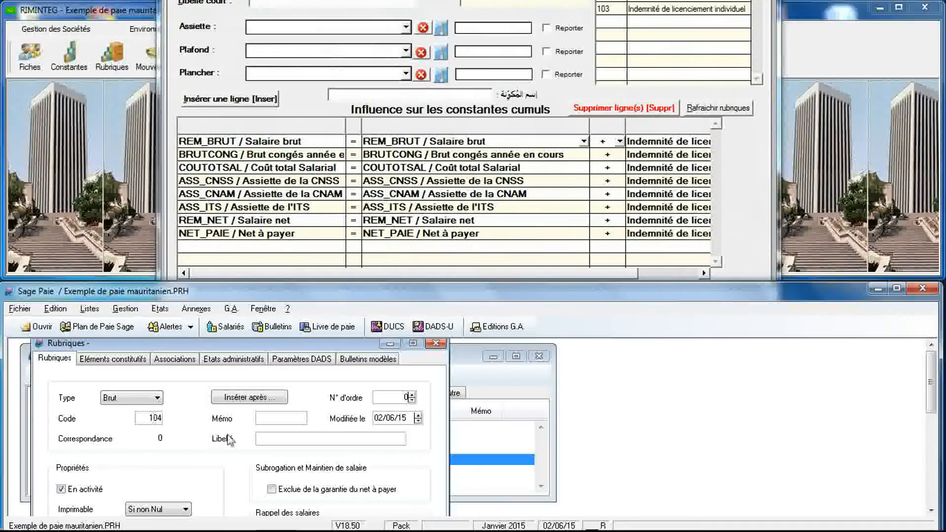
Enter "Indemnité de licenciement coll" as the label of the new Sage Paie rubrique.
left_click(272, 436)
type("Indemni")
type("te")
type(" de lice")
type("nciem")
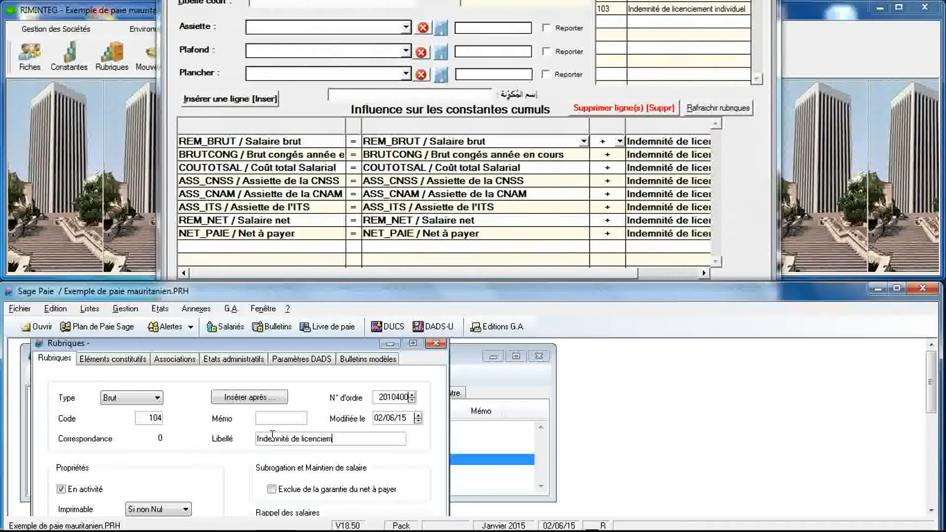
type("ent coll")
In the rubrique's associations, set both Assiette de la CNSS and Assiette de la CNAM to (+).
left_click(183, 359)
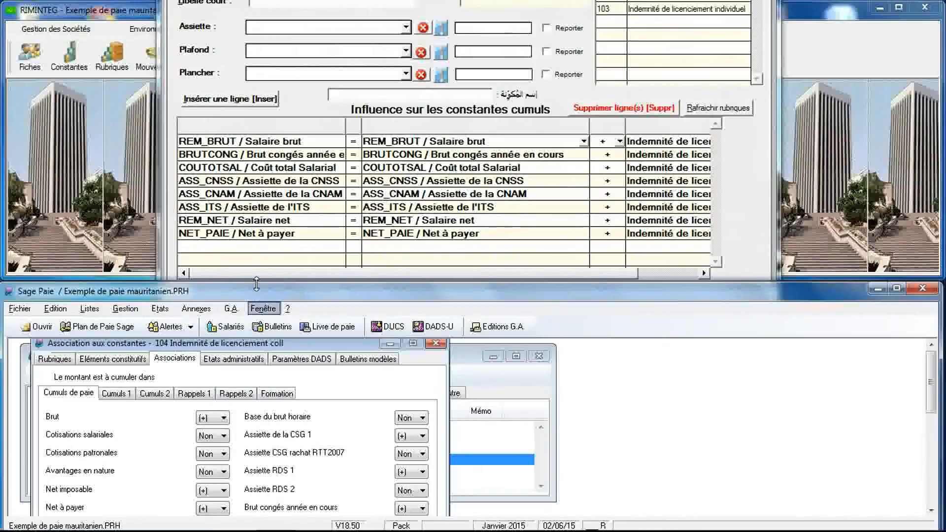
left_click_drag(257, 283, 256, 246)
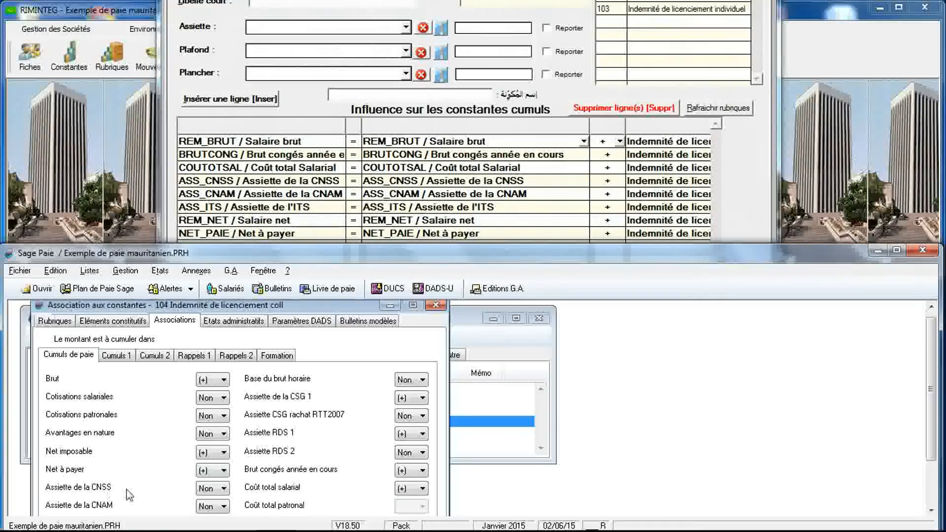
left_click(224, 489)
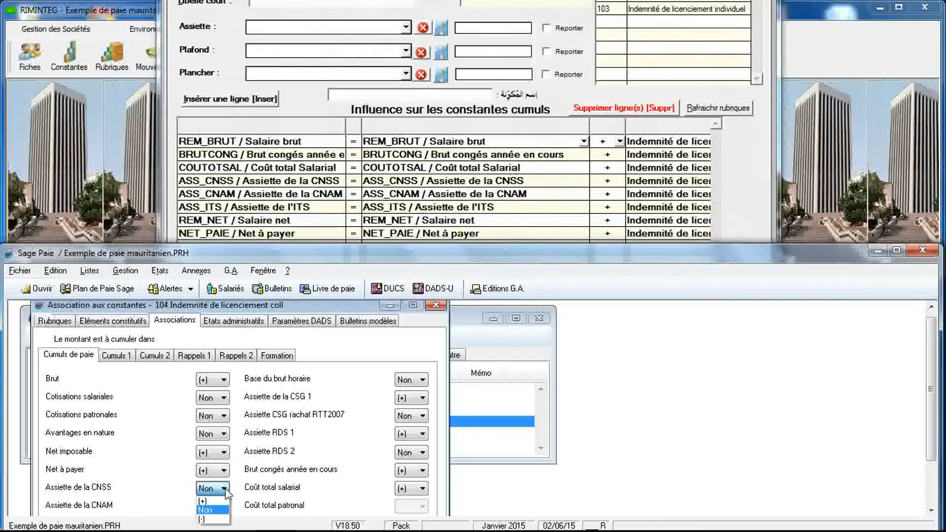
left_click(203, 500)
key("Tab")
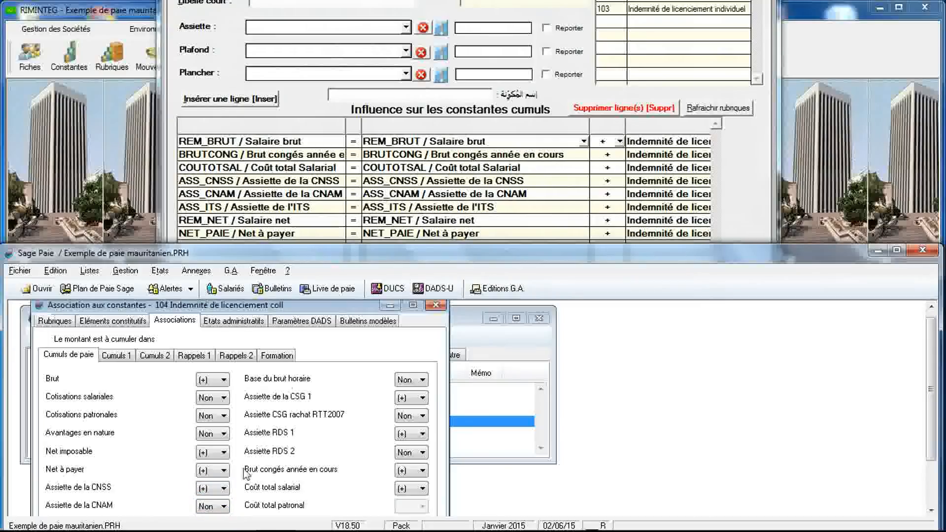
left_click(224, 506)
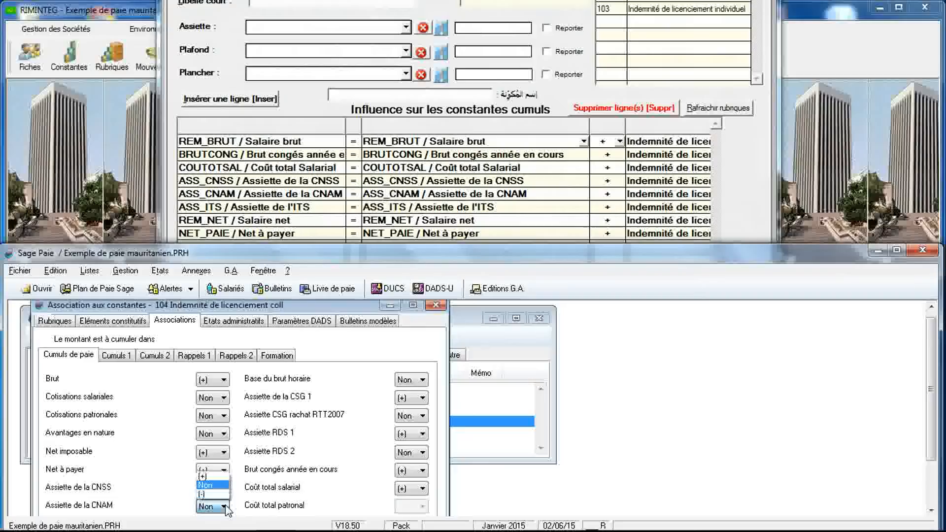
left_click(215, 477)
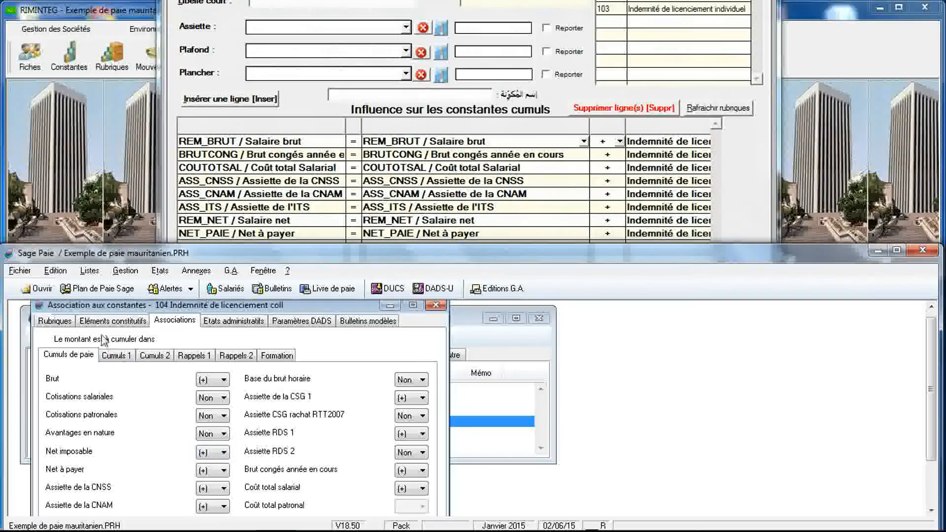
Set Salaire net to (+) in the Cumuls 1 associations of rubrique 104.
left_click(113, 321)
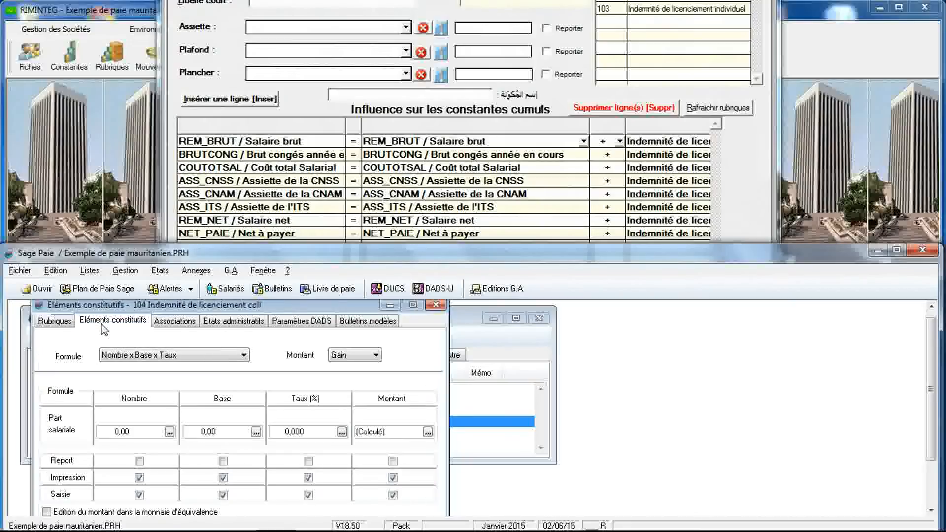
left_click(167, 323)
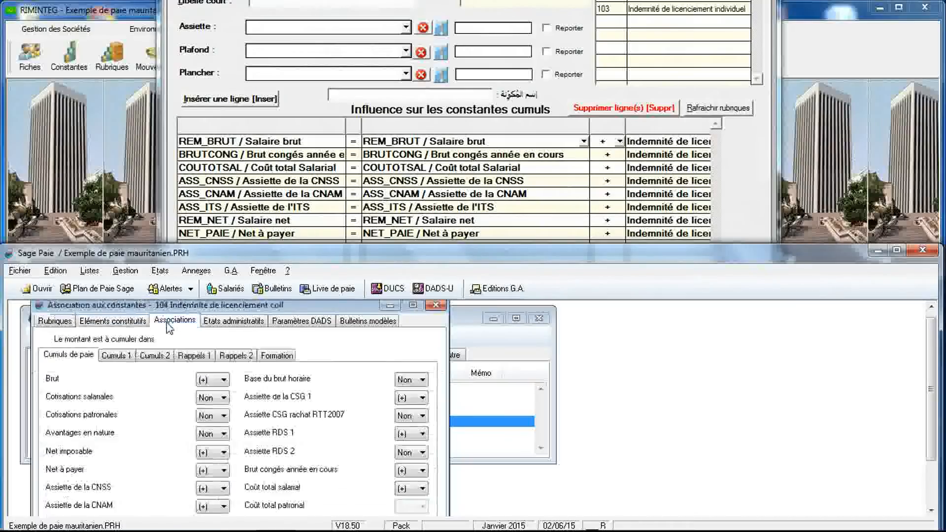
left_click(123, 359)
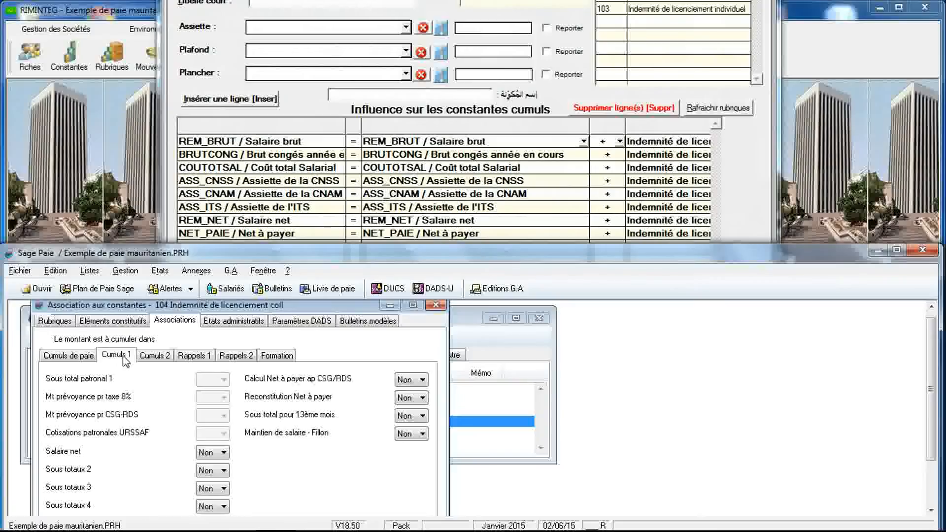
left_click(223, 453)
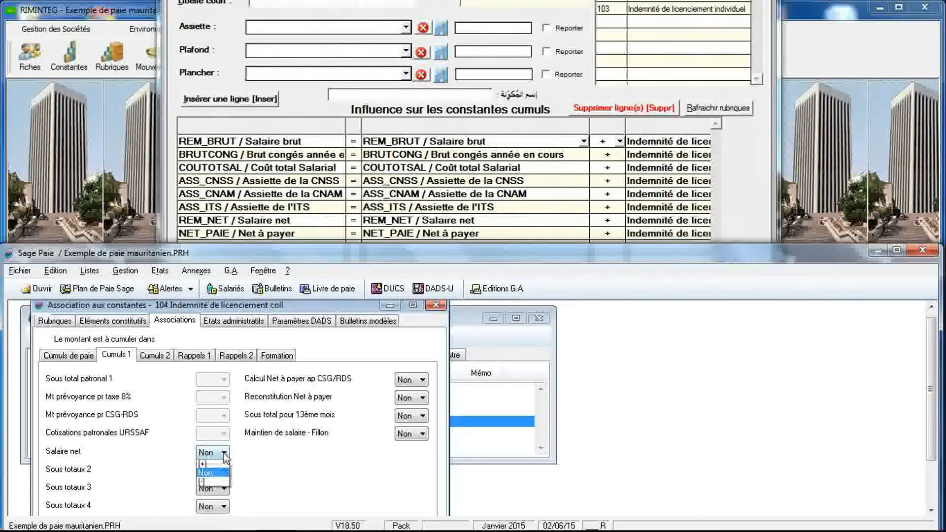
left_click(220, 466)
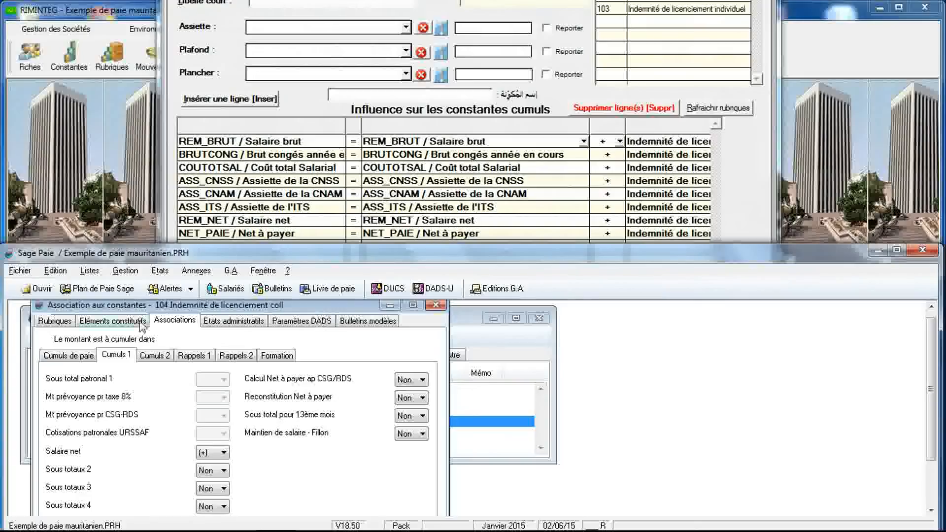
Set Assiette de la CSG 1 and Assiette RDS 1 to Non in the Cumuls de paie associations.
left_click(74, 357)
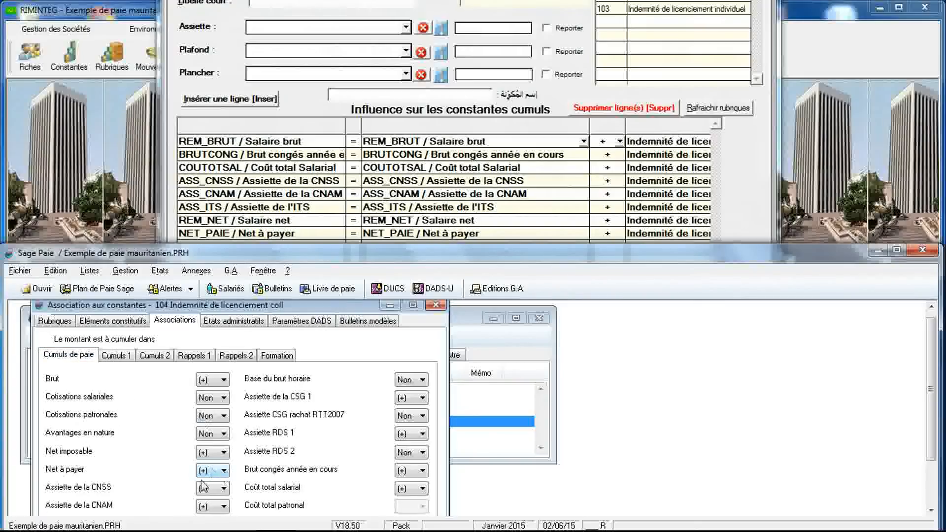
left_click(422, 398)
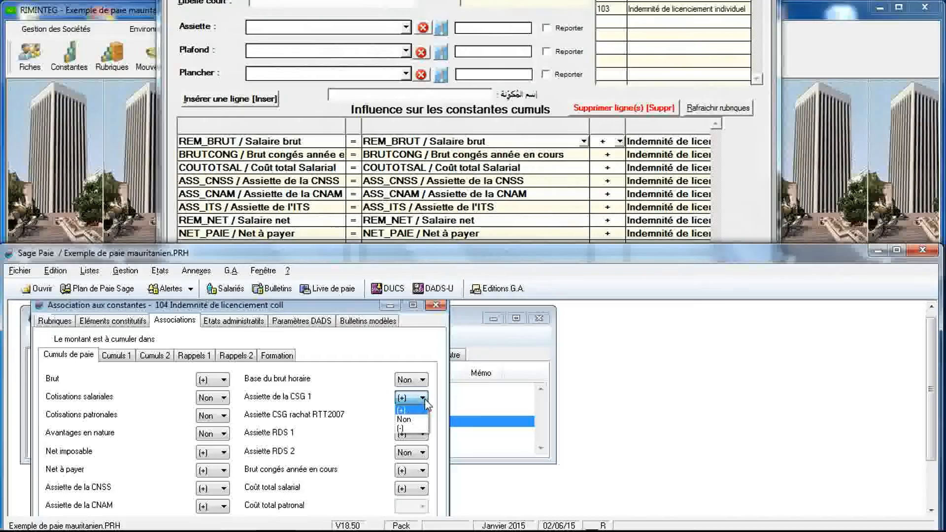
left_click(420, 420)
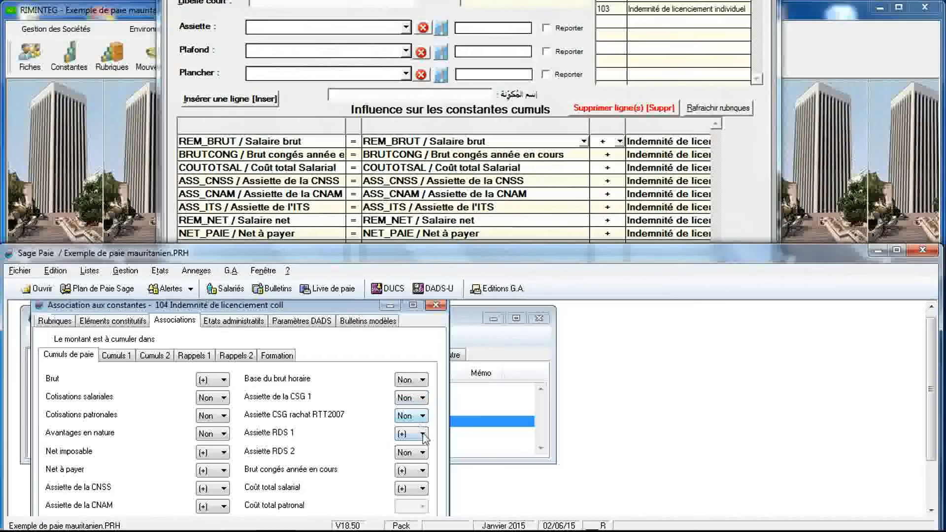
left_click(422, 434)
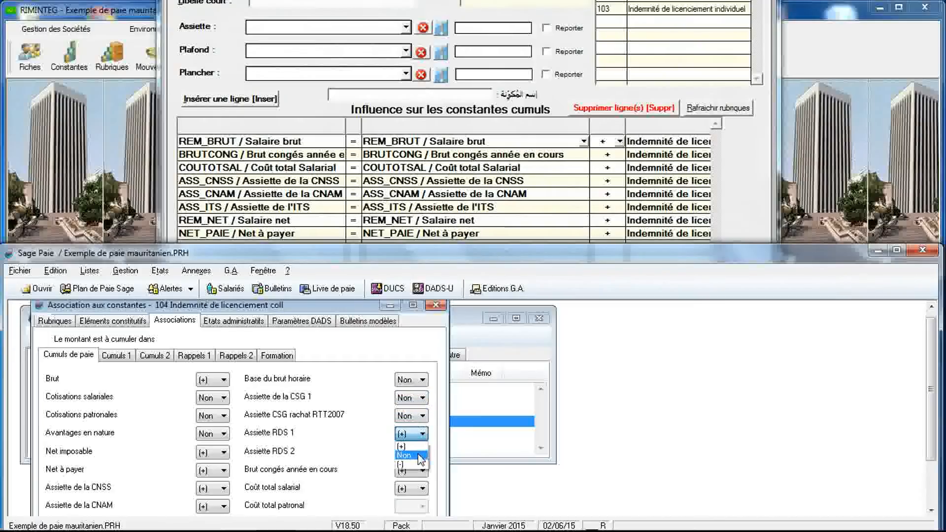
left_click(418, 455)
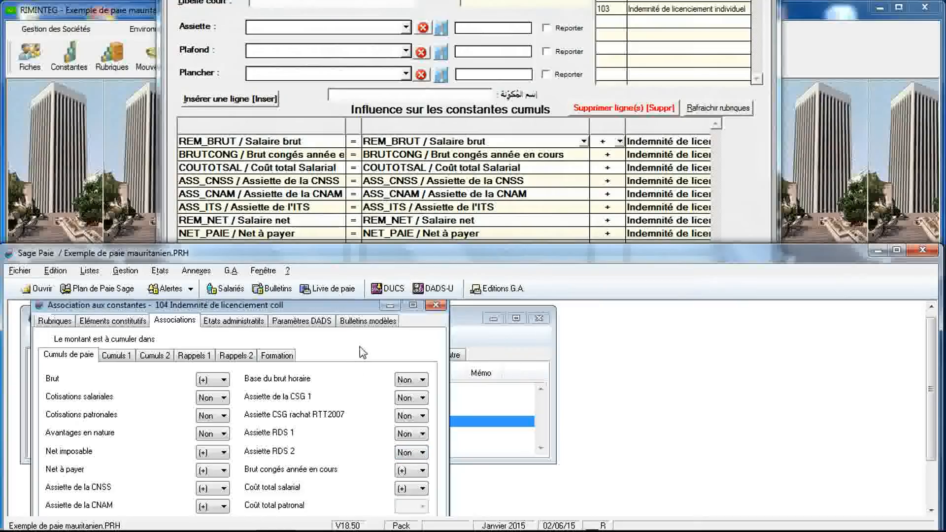
Switch to RIMINTEG and read the legal text Indemnité de licenciement collectif (Mauritanie) in the constants declaration, down to its percentage rates.
left_click(316, 110)
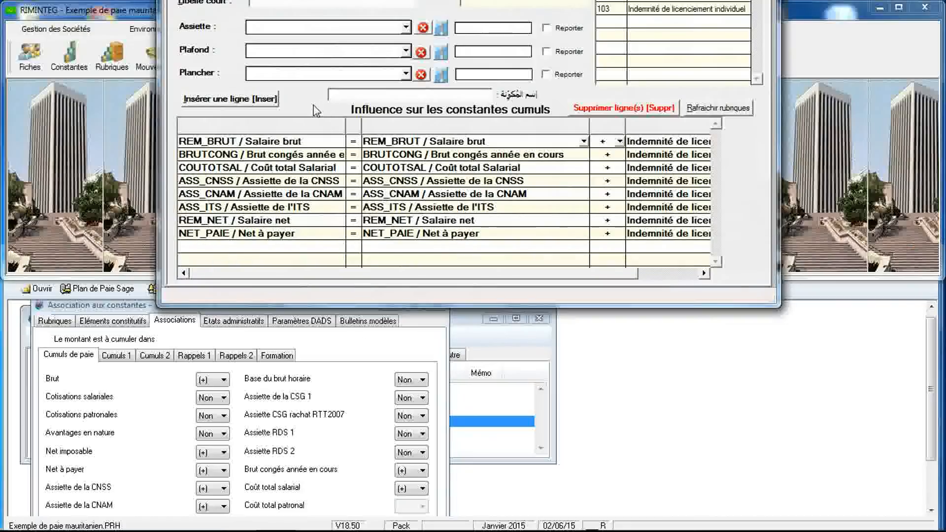
left_click_drag(309, 105, 293, 302)
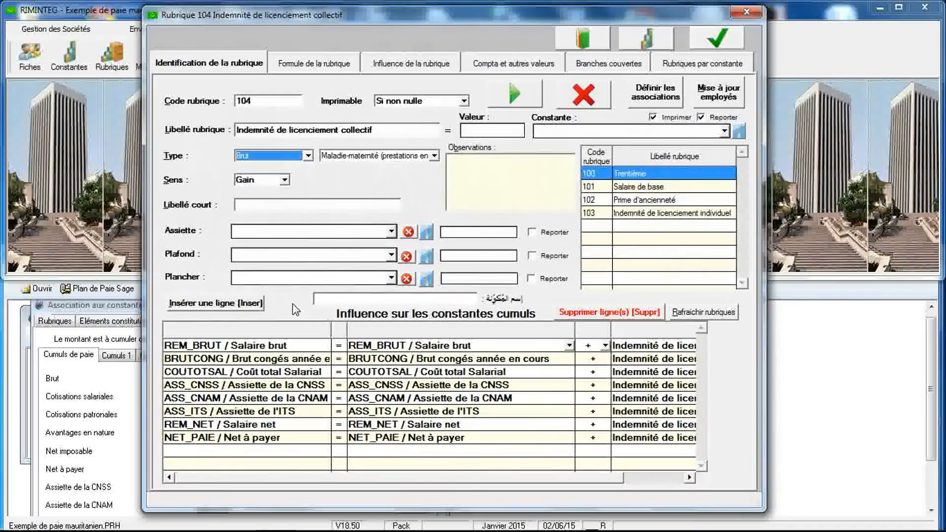
left_click(646, 44)
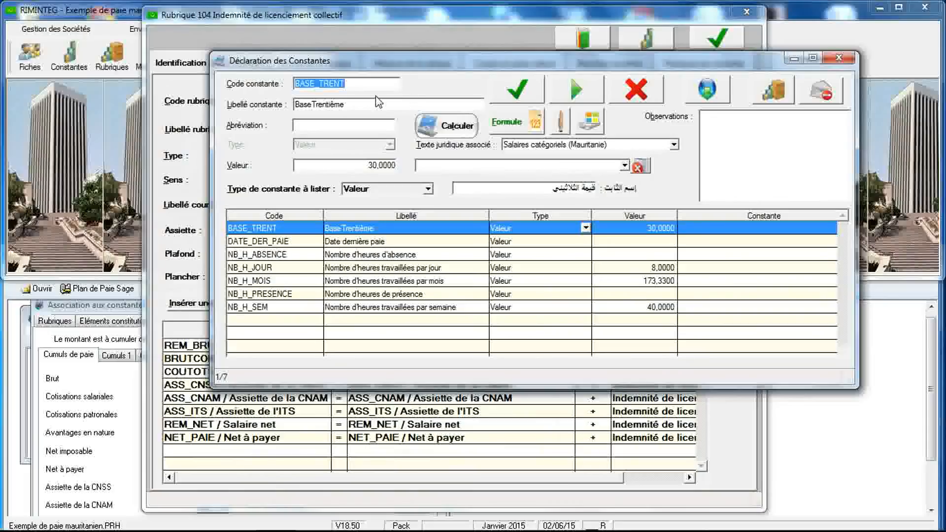
left_click(674, 146)
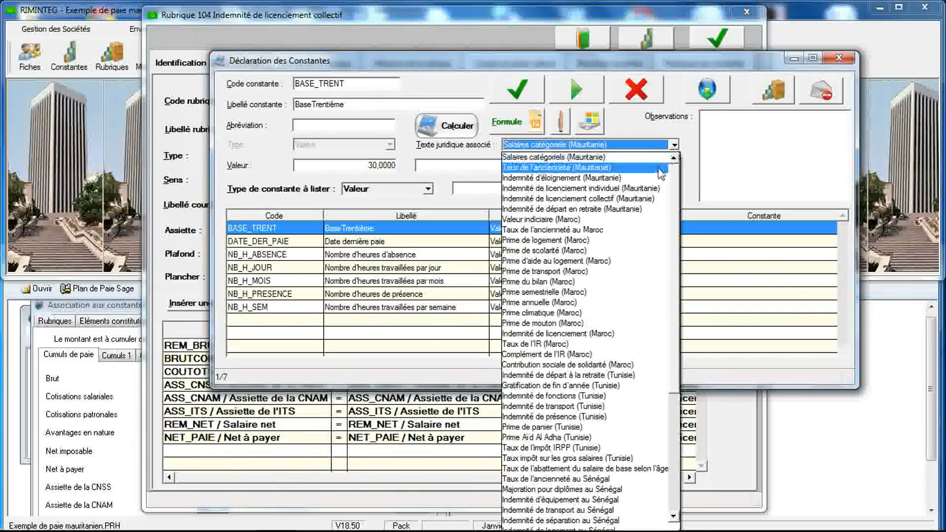
left_click(647, 199)
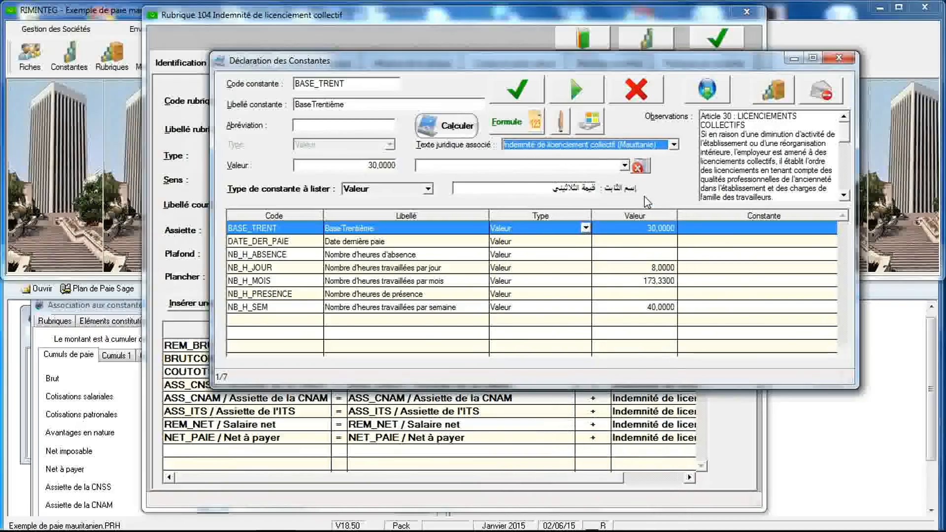
mouse_move(846, 138)
left_mouse_down()
mouse_move(847, 164)
mouse_move(844, 123)
left_mouse_up()
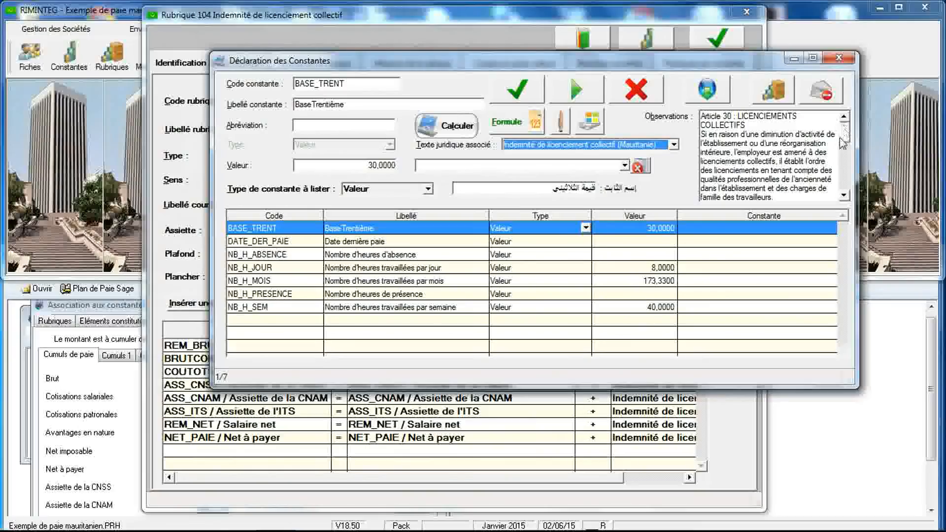
left_click_drag(845, 141, 847, 186)
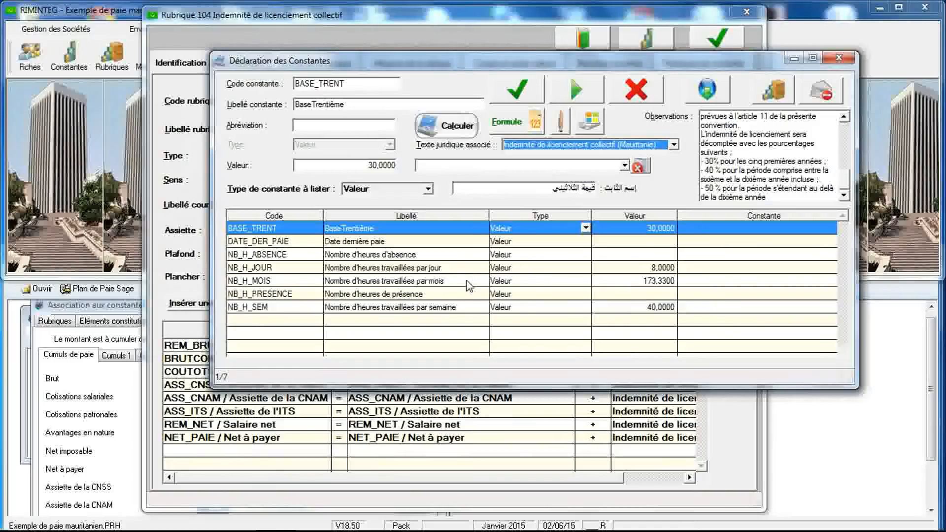
List the constants of type Arithmétique and start a copy of IND_LIC_1 with the new code IND_COL_1.
left_click(428, 189)
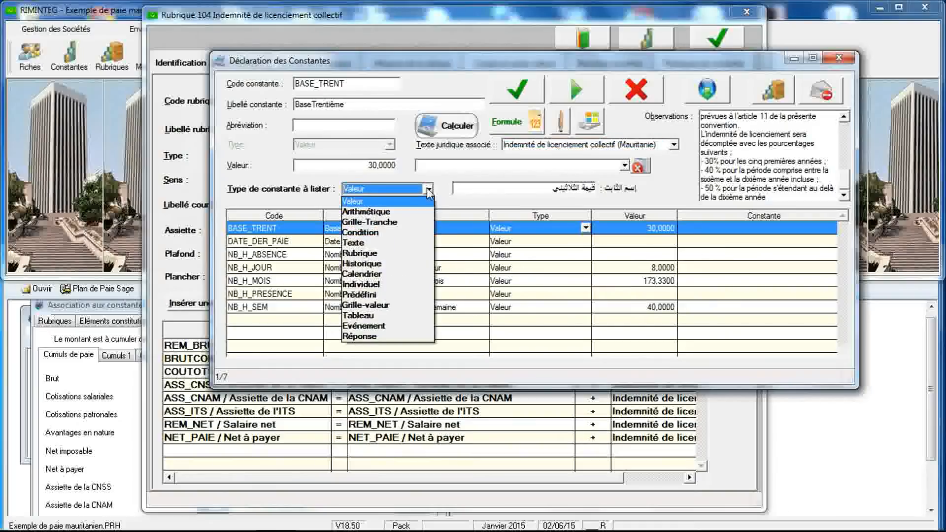
left_click(411, 212)
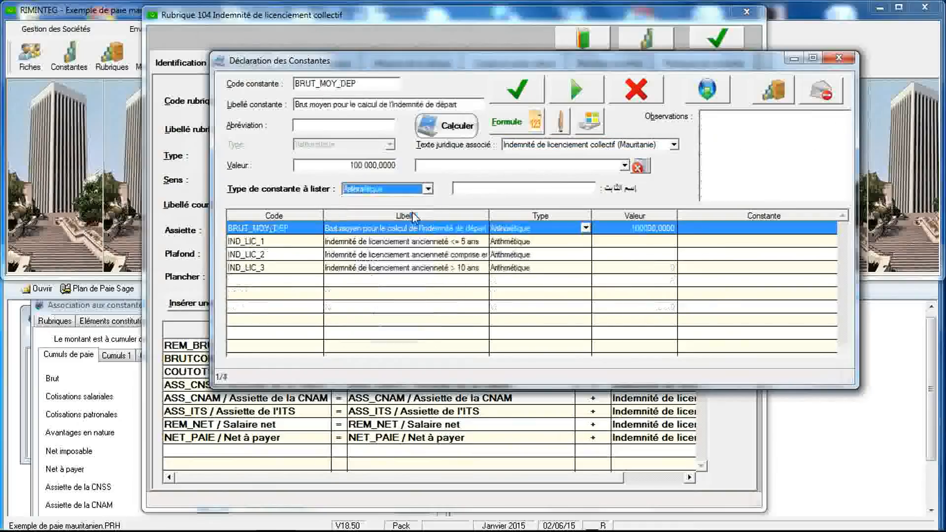
left_click(394, 244)
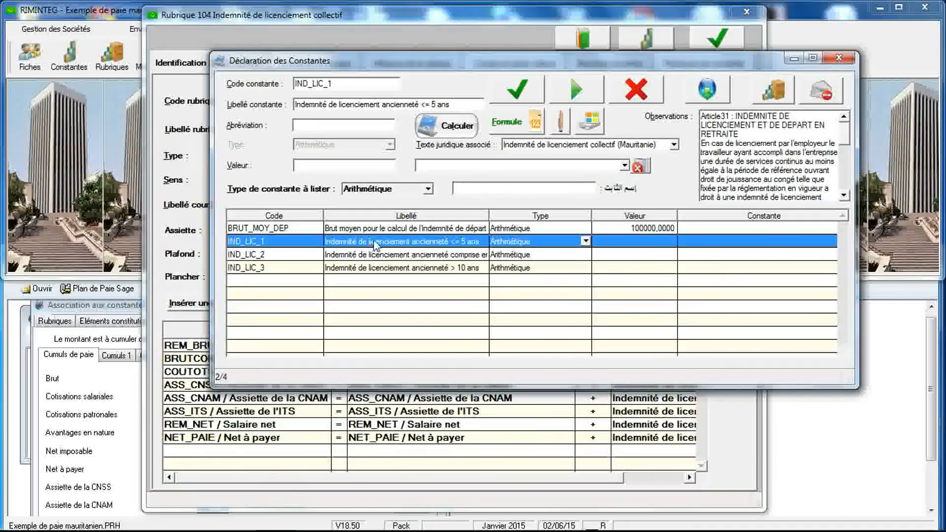
left_click(579, 129)
left_click_drag(533, 127, 552, 177)
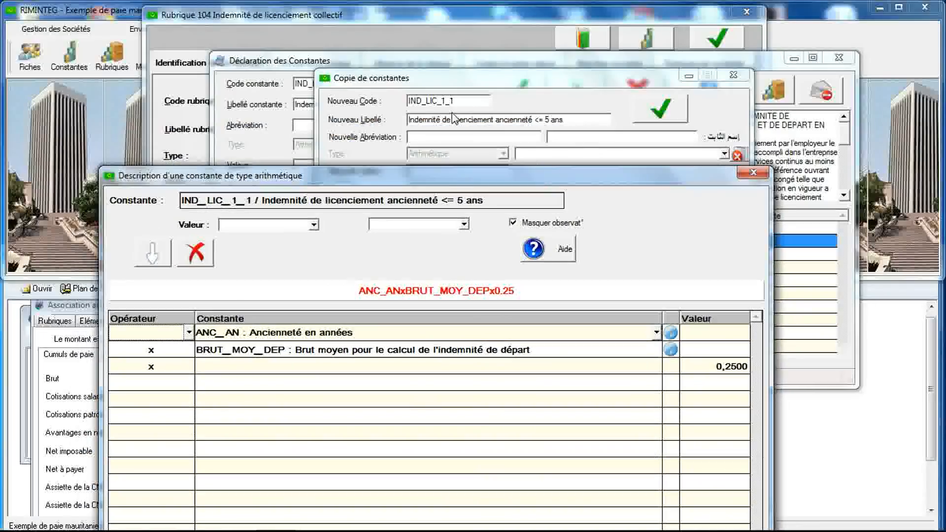
left_click(428, 101)
left_click_drag(427, 101, 522, 110)
type("CO")
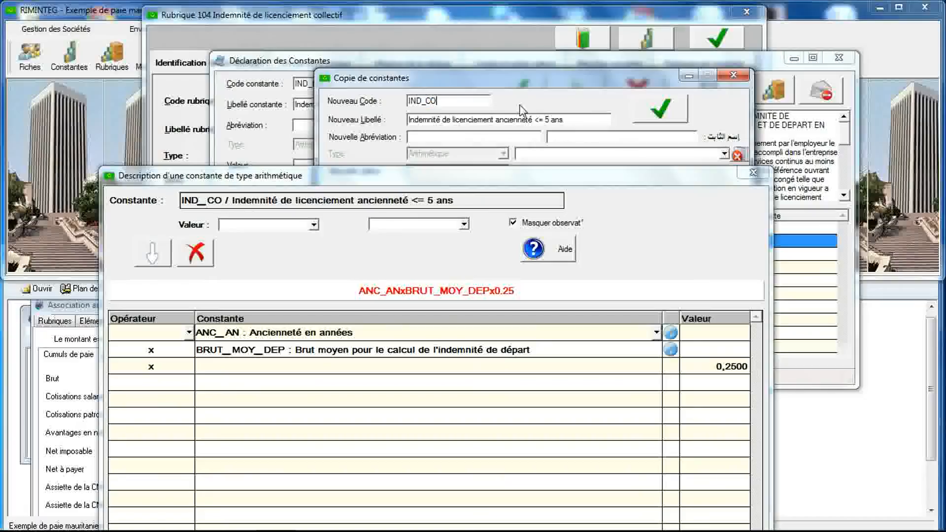
type("L_1")
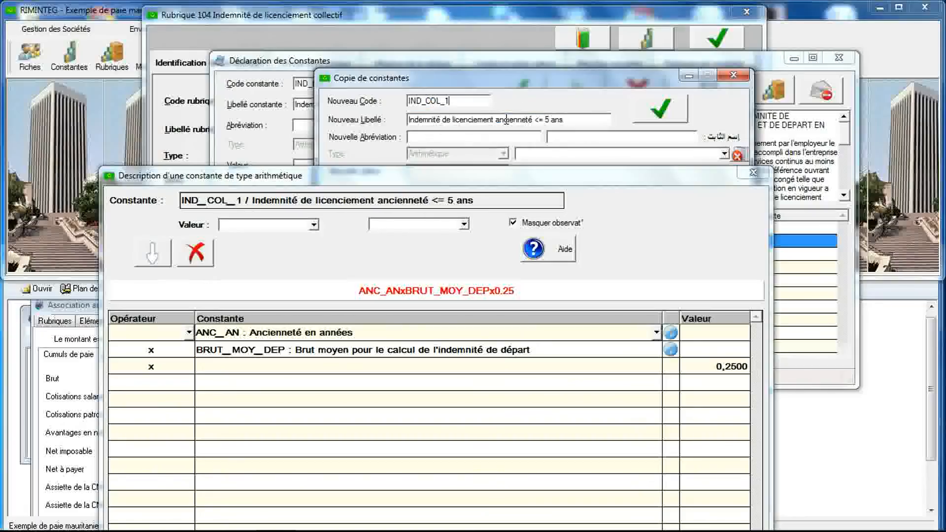
Label the copy "Indemnité de licenciement collectif <= 5 ans" and associate the legal text Indemnité de licenciement collectif (Mauritanie).
double_click(506, 119)
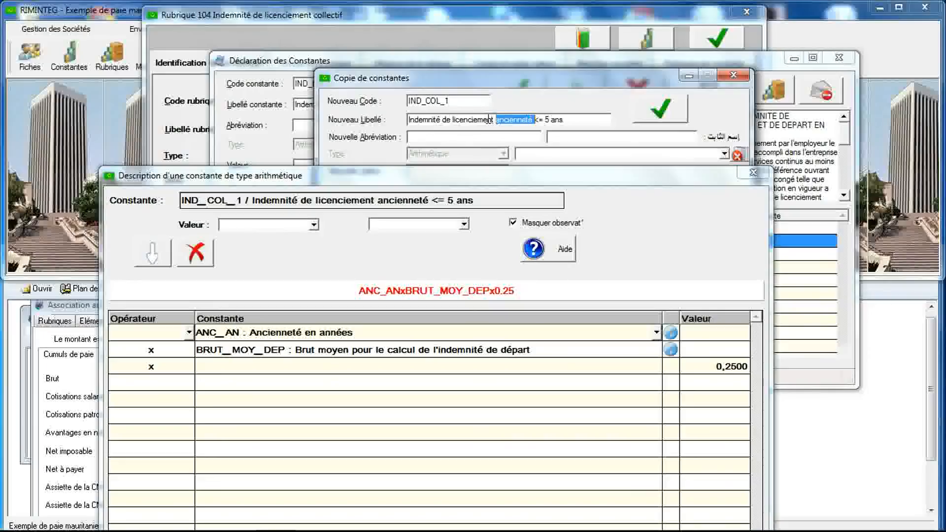
type("colle")
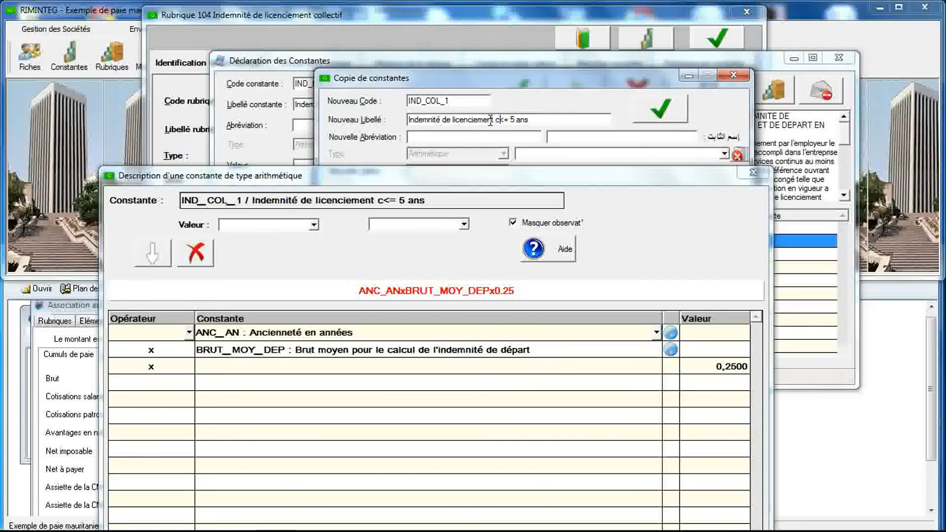
type("ctif")
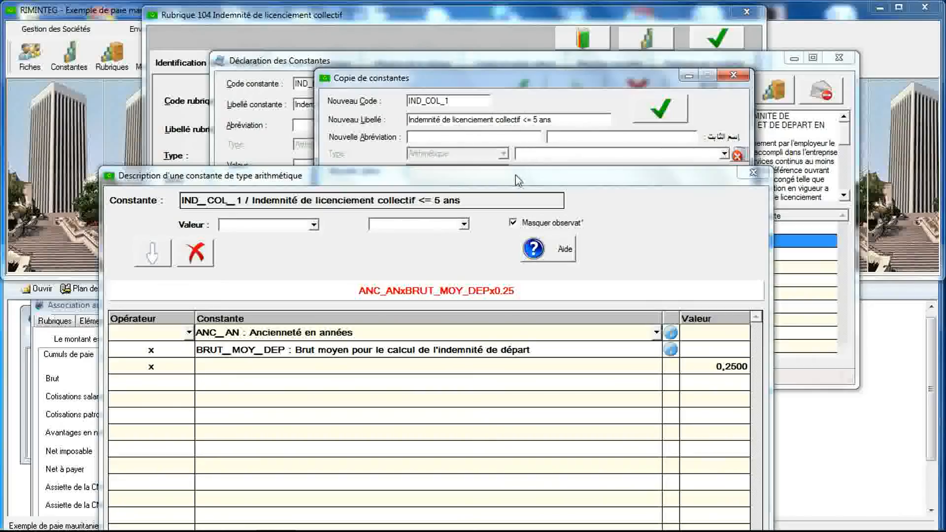
left_click_drag(515, 175, 533, 379)
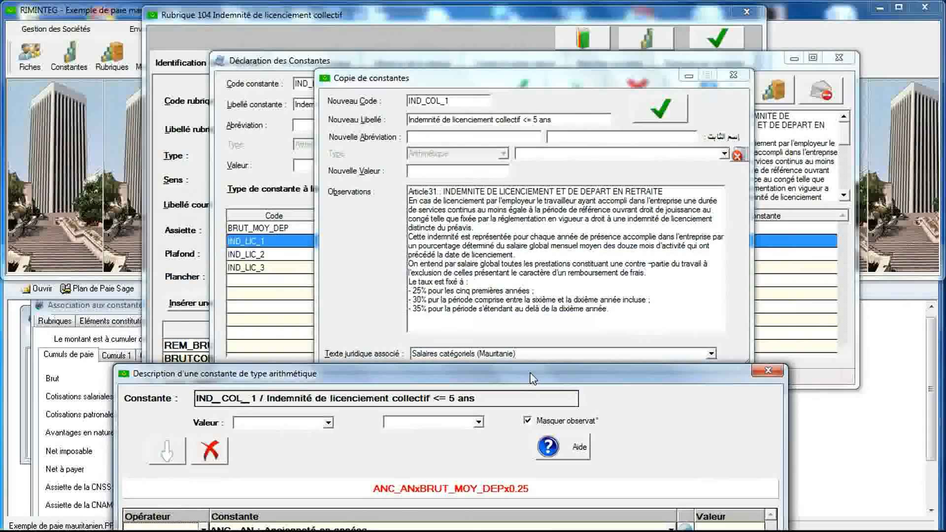
left_click(710, 354)
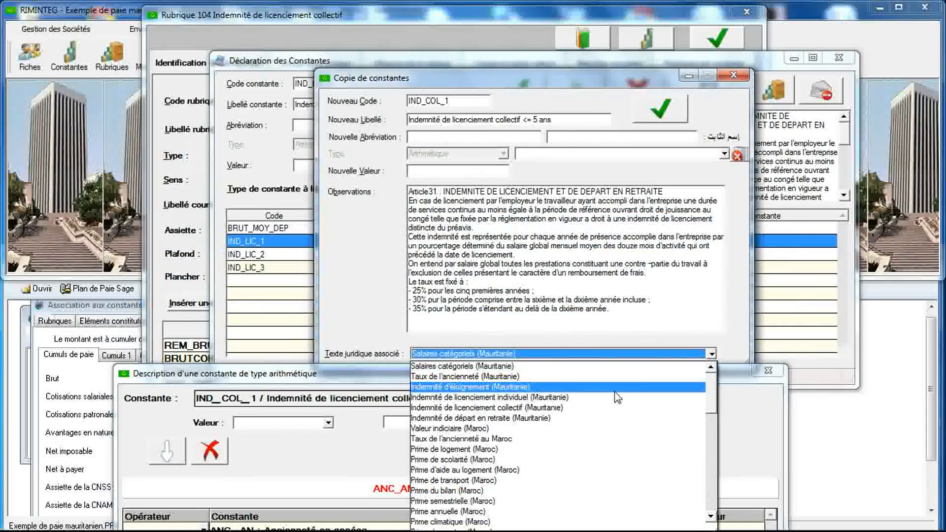
left_click(604, 408)
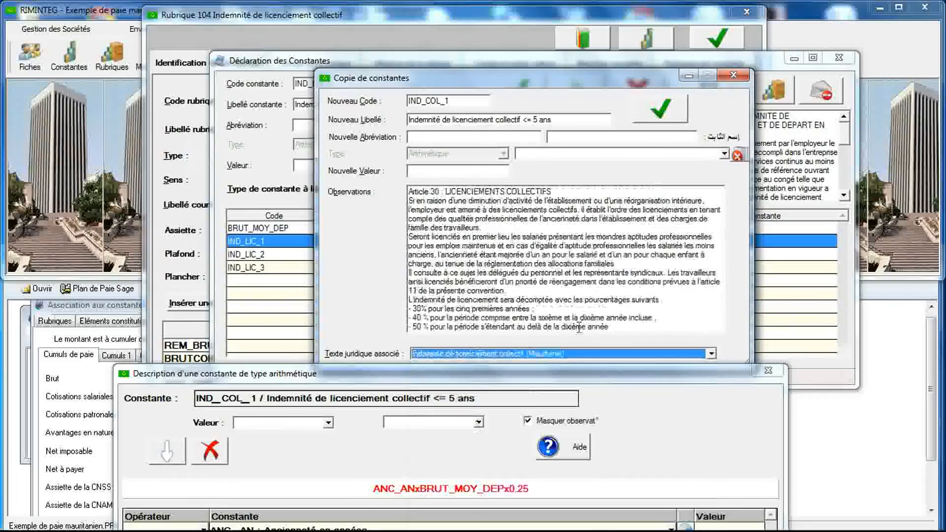
Set the rate in the IND_COL_1 formula to 0,3 and save the new constant.
left_click_drag(544, 383, 550, 78)
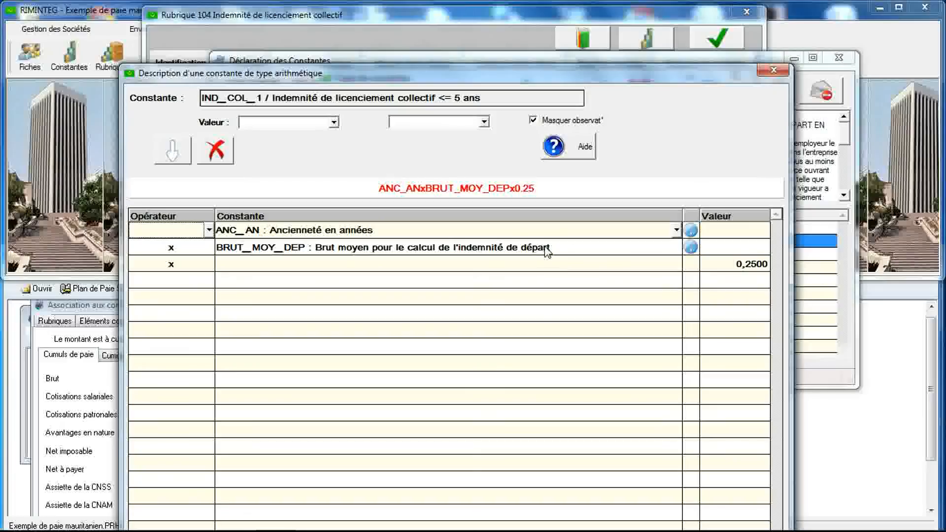
left_click(731, 268)
left_click(730, 265)
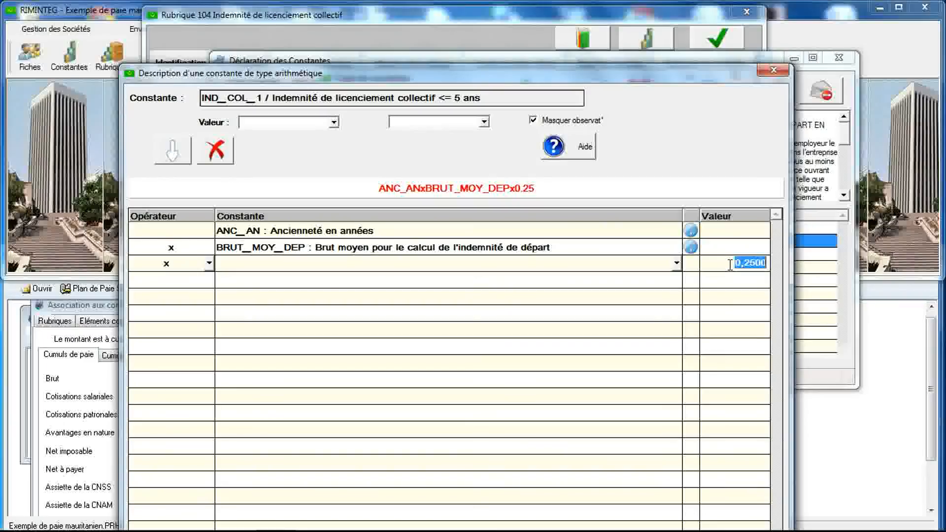
type("0,3")
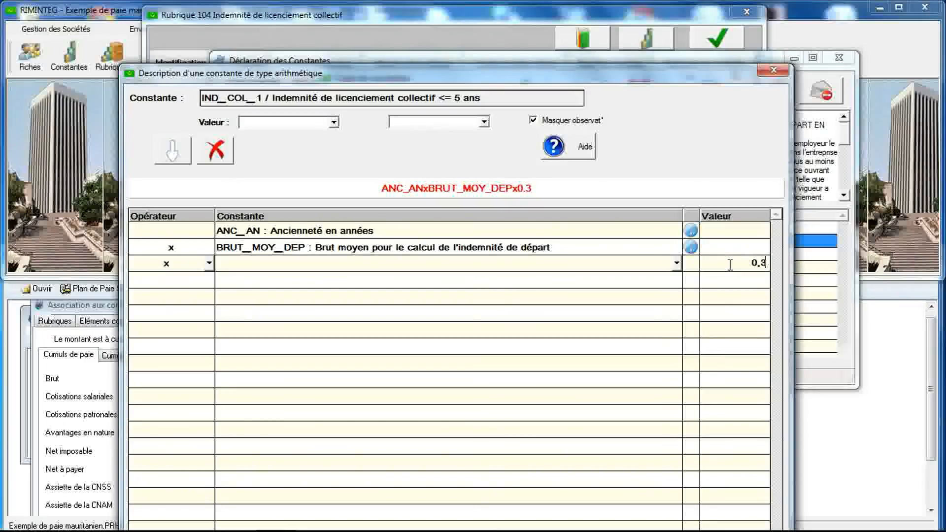
left_click(741, 245)
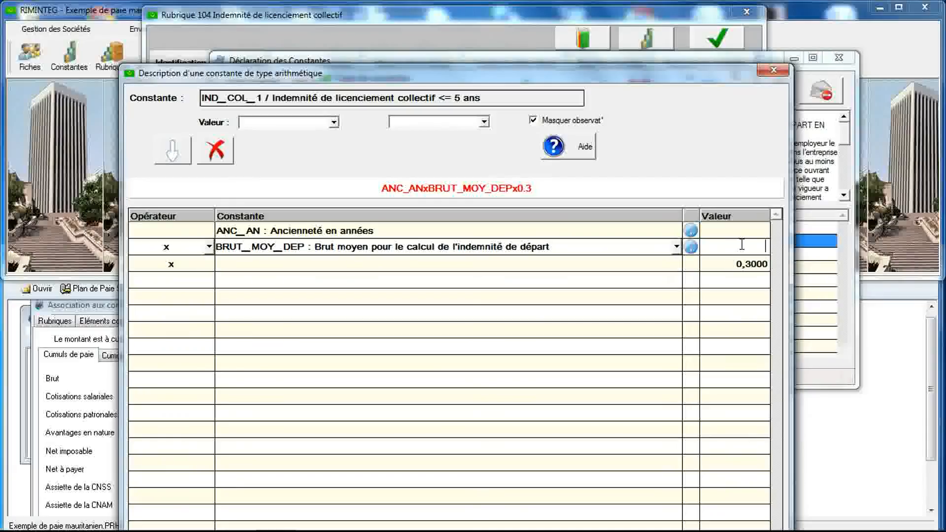
left_click_drag(696, 166, 698, 248)
left_click(662, 115)
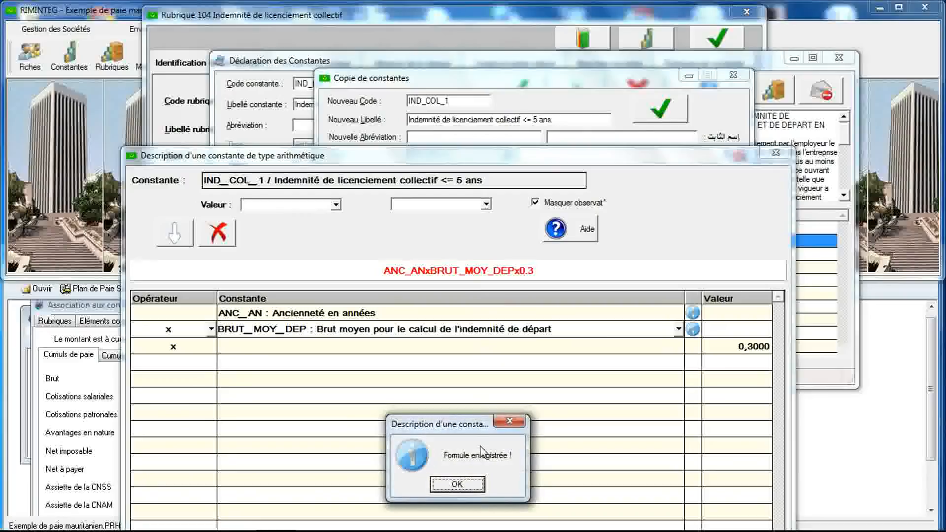
left_click(435, 483)
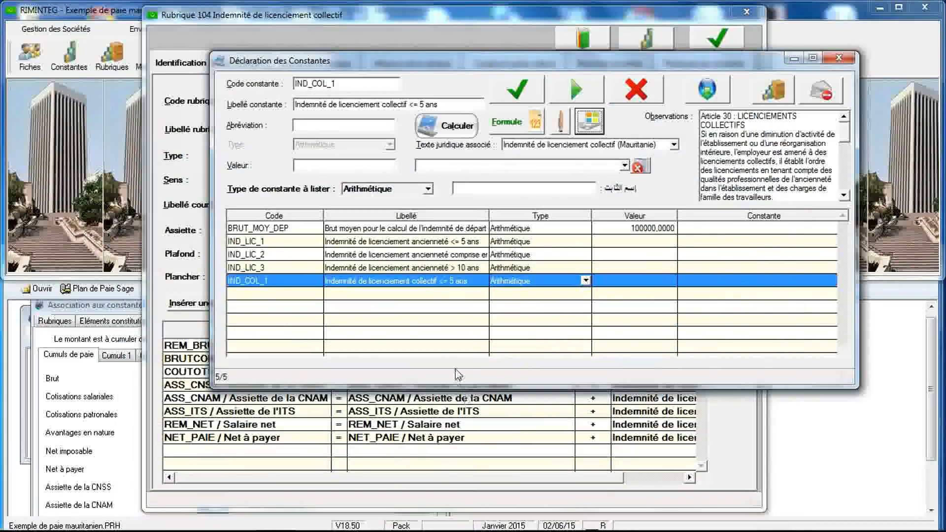
Start a copy of constant IND_LIC_2 with the new code IND_COL_2.
left_click(373, 254)
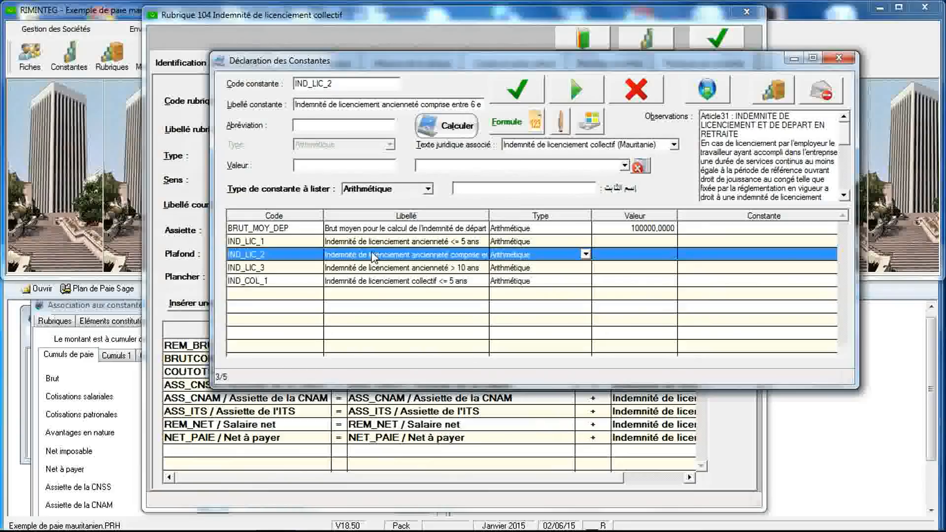
left_click(586, 124)
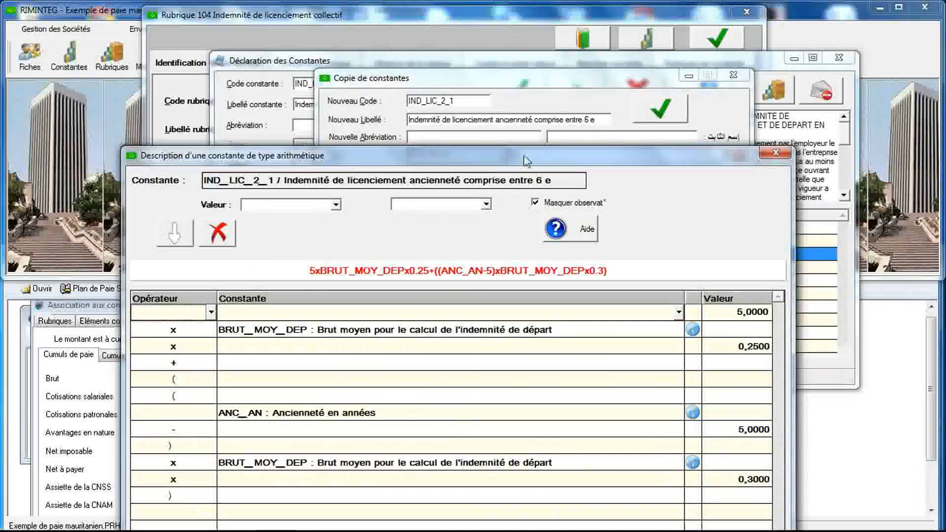
double_click(455, 102)
left_click_drag(426, 100, 457, 101)
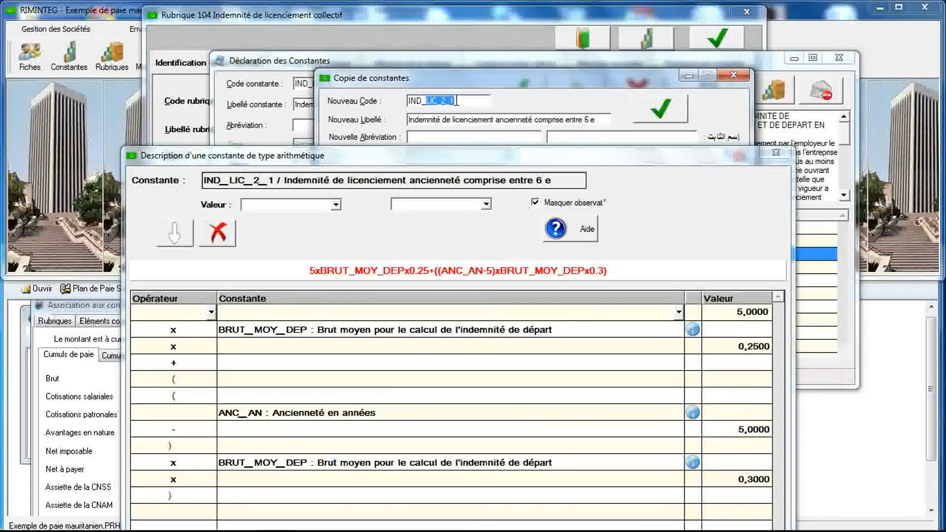
type("COL_2")
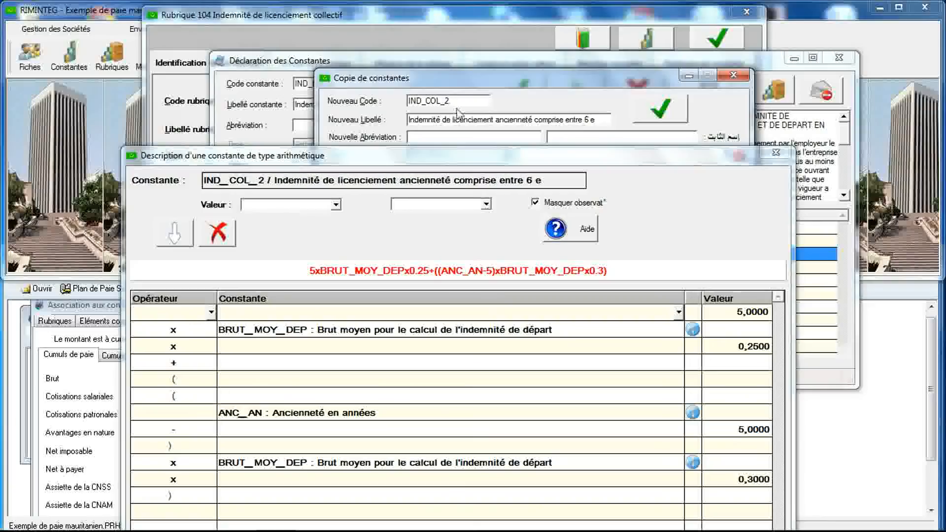
Change the label of the IND_COL_2 copy to "Indemnité de licenciement collectif entre 6 et 10 ans".
left_click(513, 114)
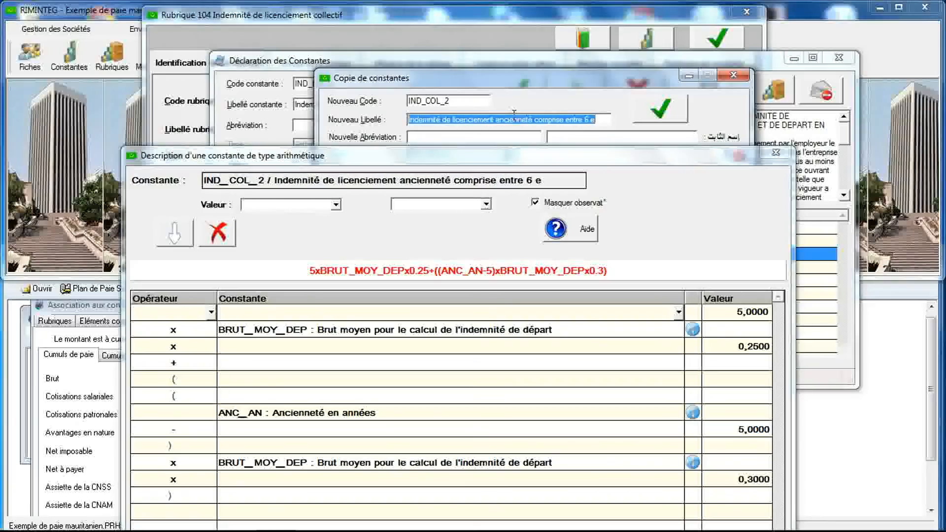
double_click(514, 119)
key("BackSpace")
type("collectif")
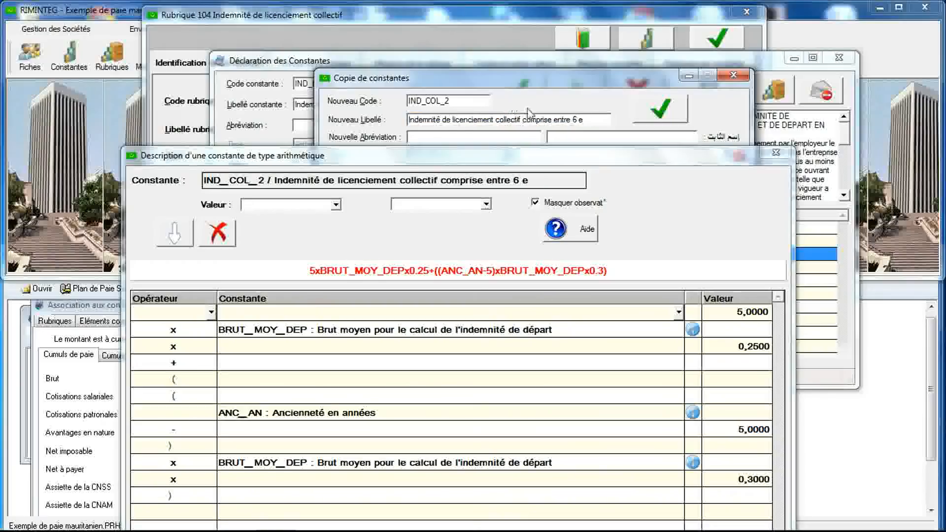
double_click(540, 119)
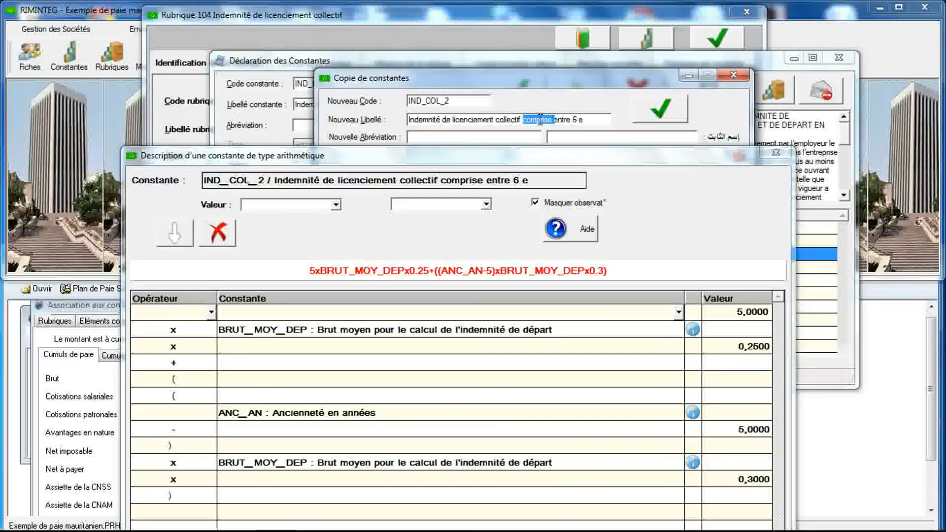
key("Delete")
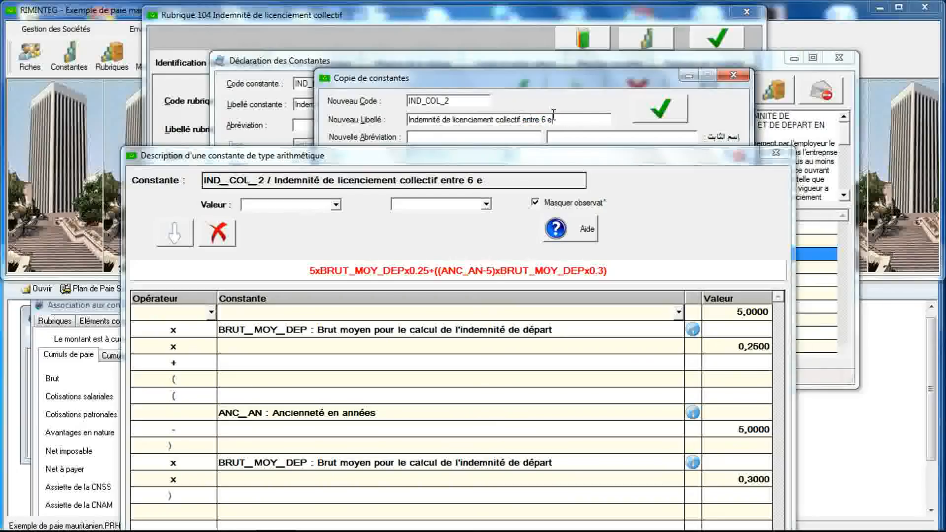
type("10 ans")
Associate the legal text Indemnité de licenciement collectif (Mauritanie) with the IND_COL_2 copy.
left_click_drag(555, 159, 562, 394)
left_click(711, 354)
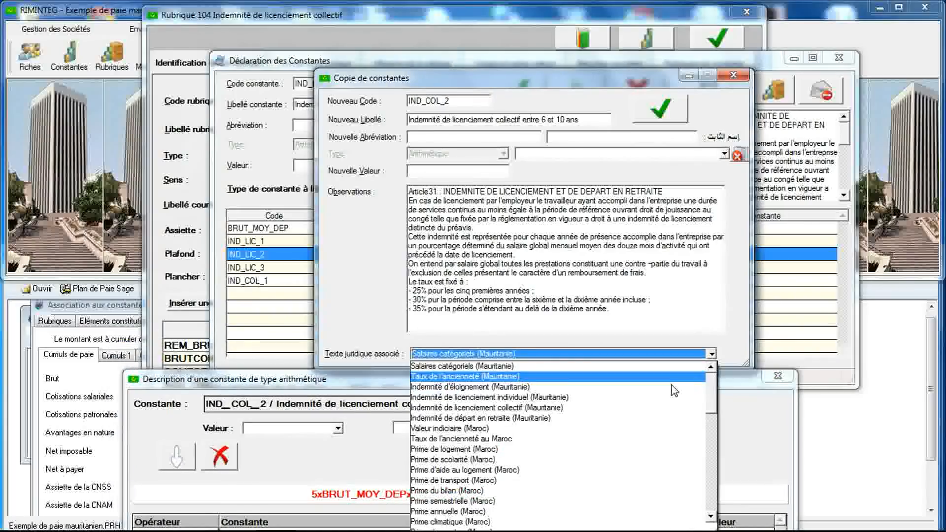
left_click(654, 407)
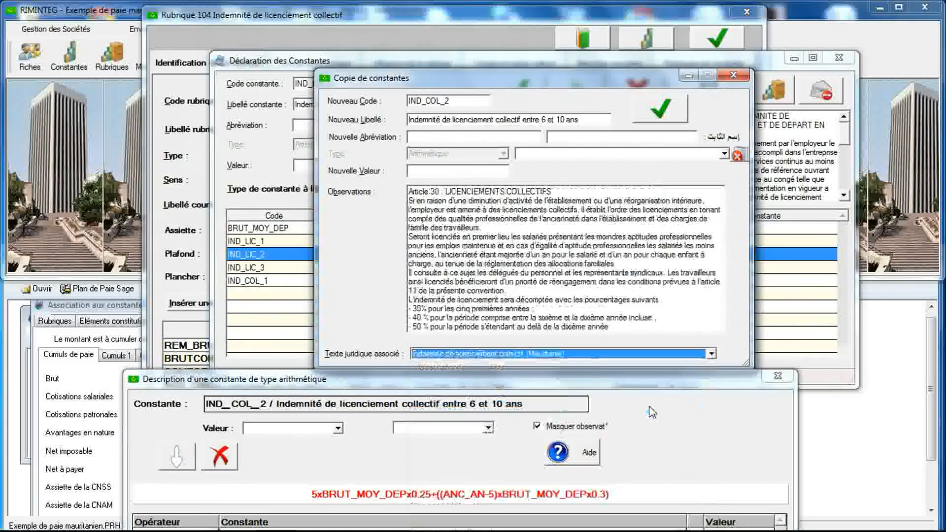
Set the rate applied to the first five years in the IND_COL_2 formula to 0,30.
left_click_drag(635, 384, 649, 57)
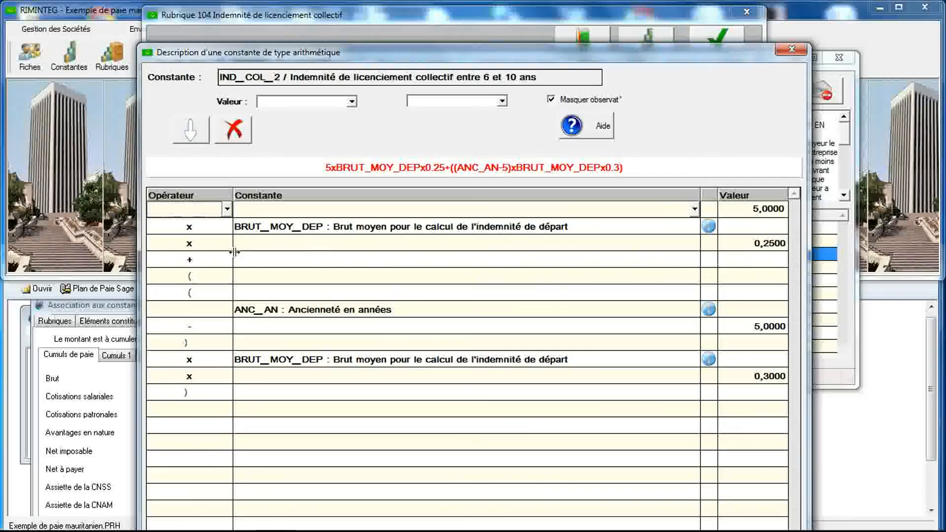
left_click(741, 248)
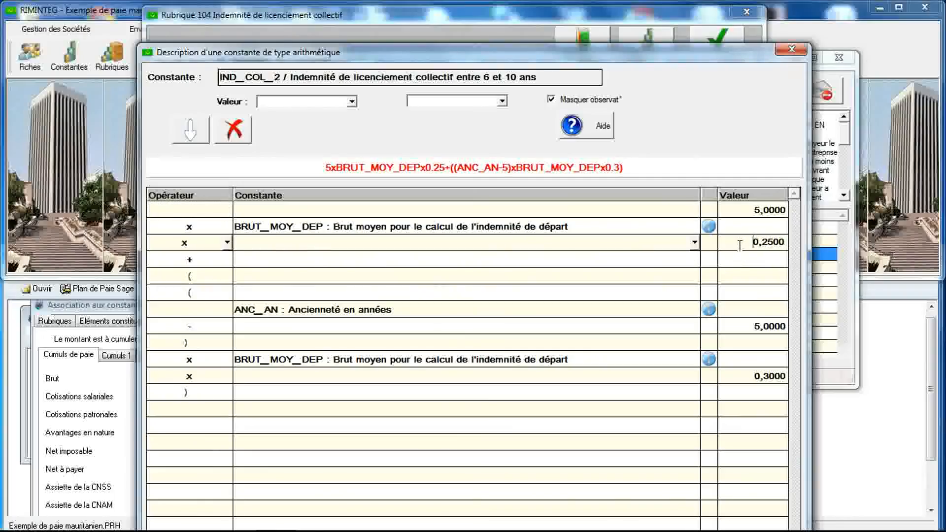
double_click(739, 245)
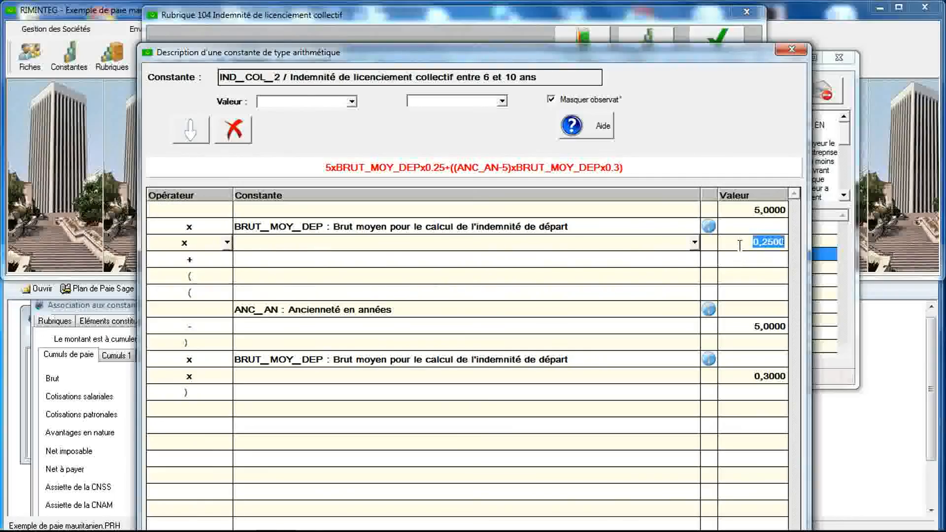
type("0,3")
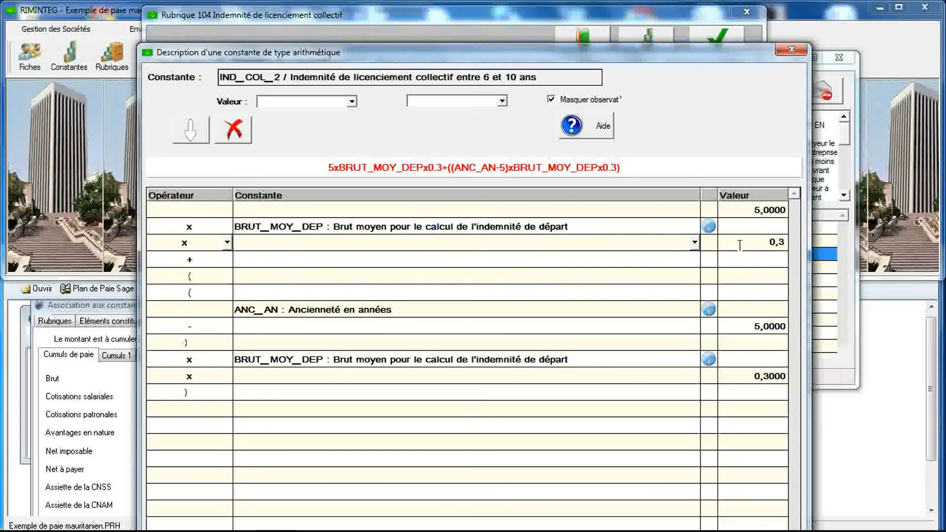
type("0")
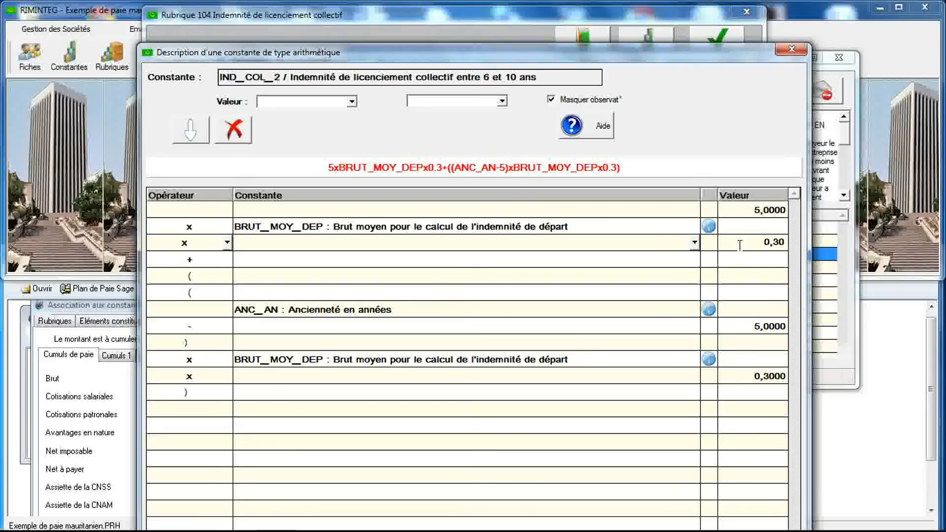
left_click(757, 264)
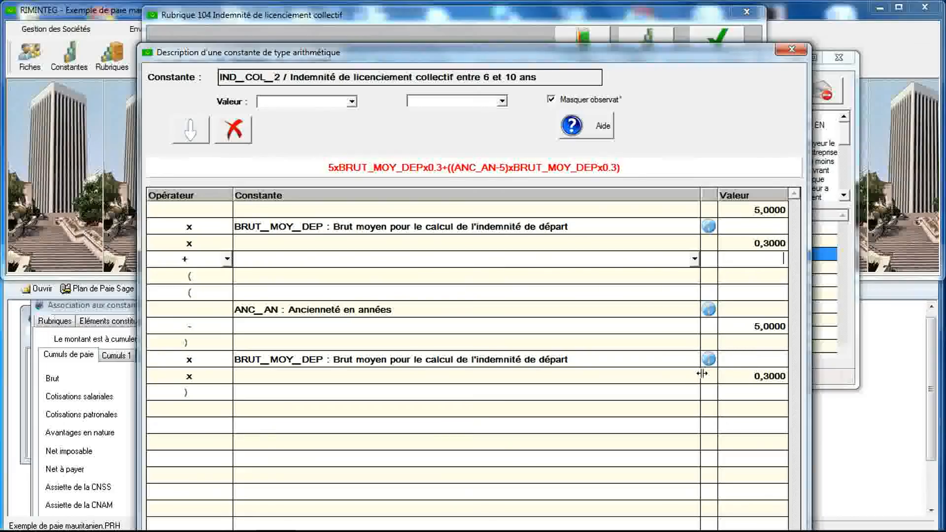
Set the rate for the years beyond five in the IND_COL_2 formula to 0,4 and save the new constant.
left_click(744, 376)
double_click(744, 376)
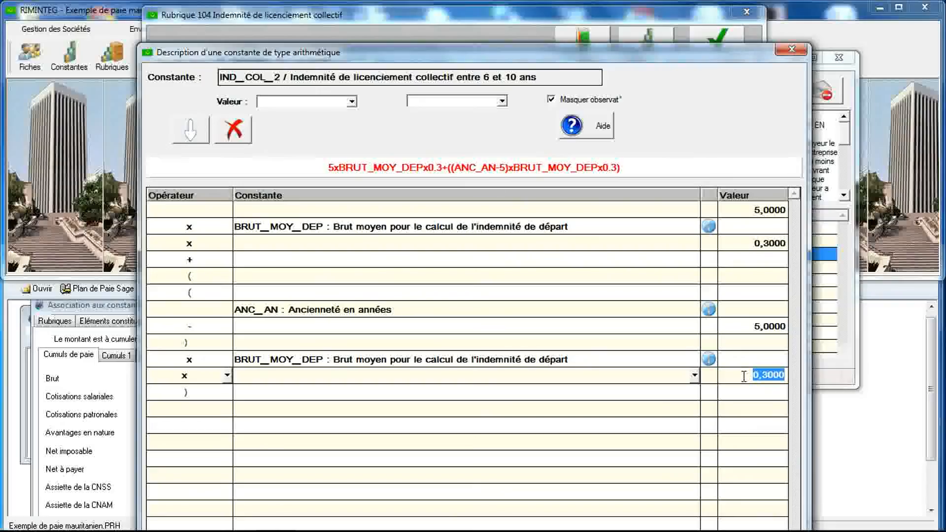
type("0,4")
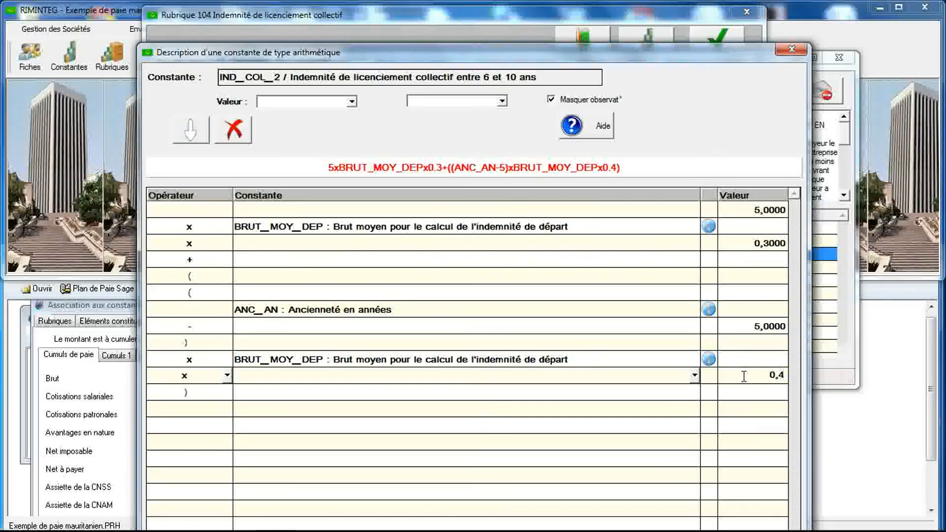
left_click(745, 360)
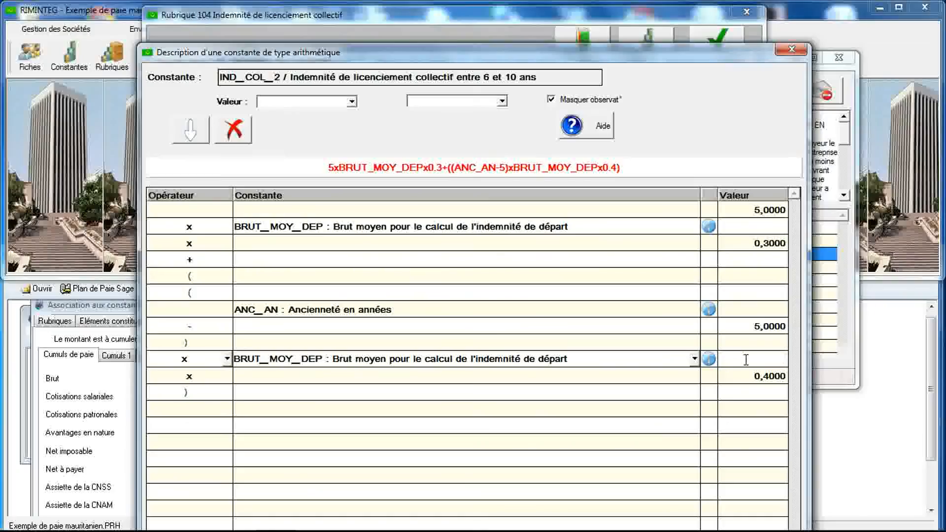
left_click_drag(691, 131, 681, 251)
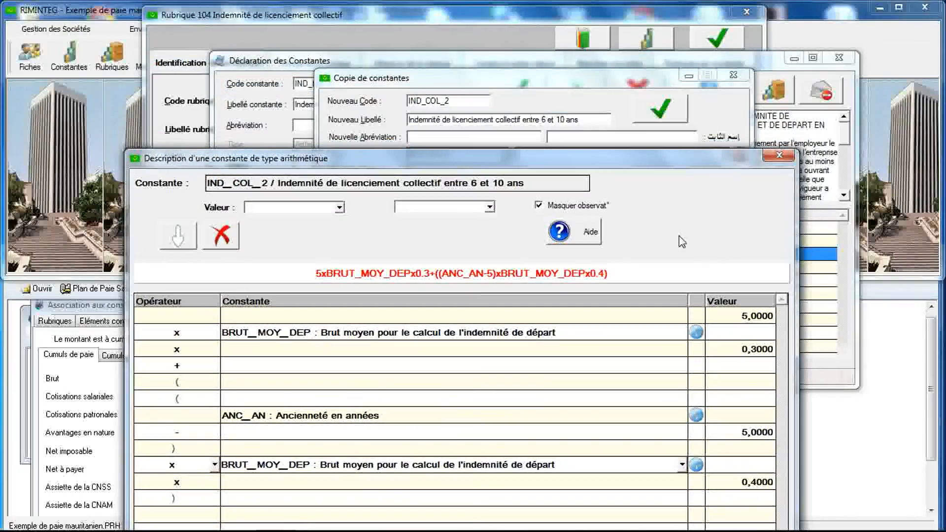
left_click(660, 108)
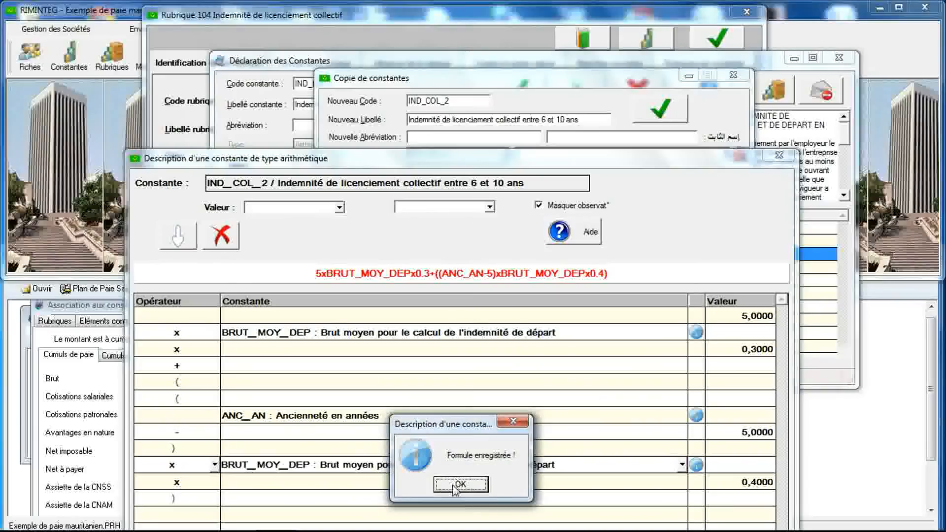
left_click(458, 484)
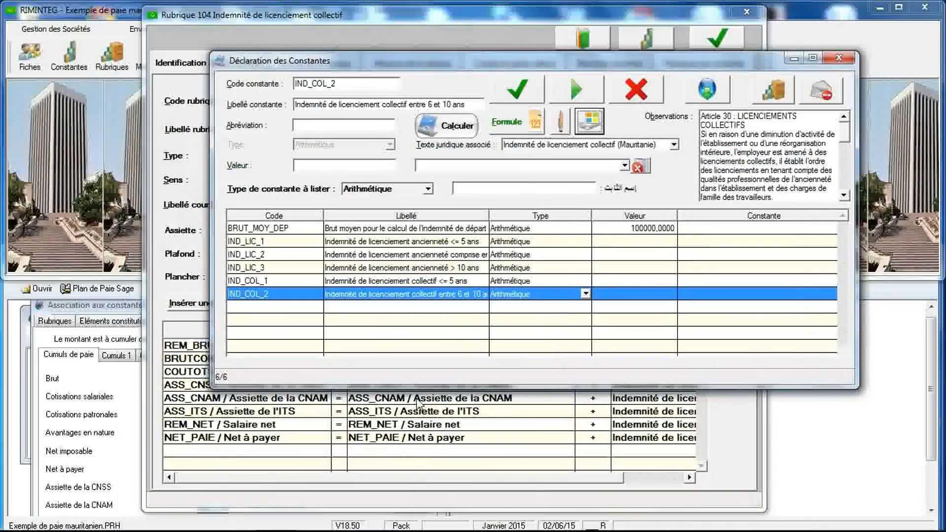
Start a copy of constant IND_LIC_3 with the new code IND_COL_3.
left_click(310, 268)
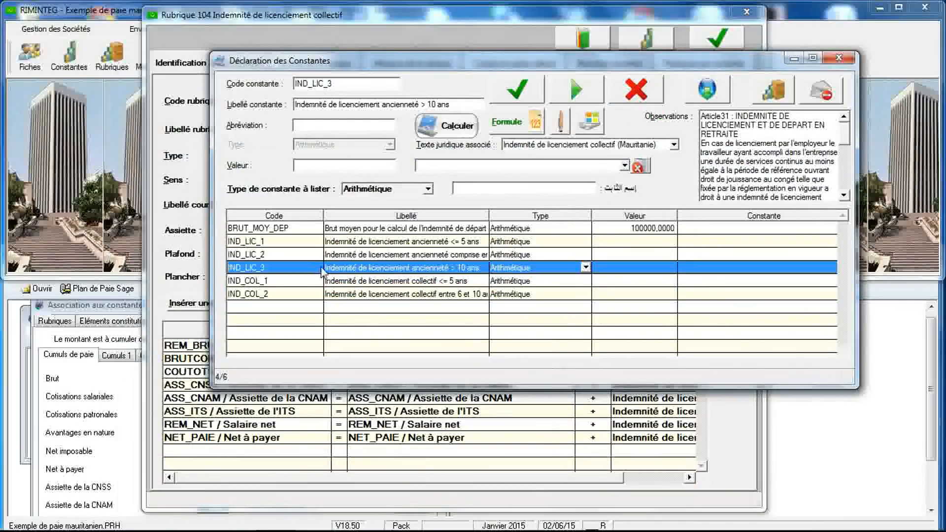
left_click(590, 122)
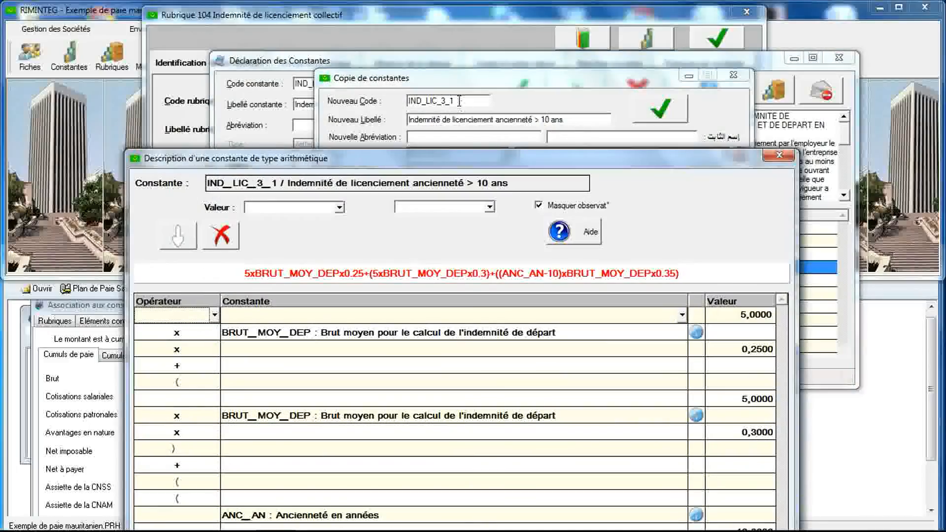
double_click(434, 100)
type("IND_COL")
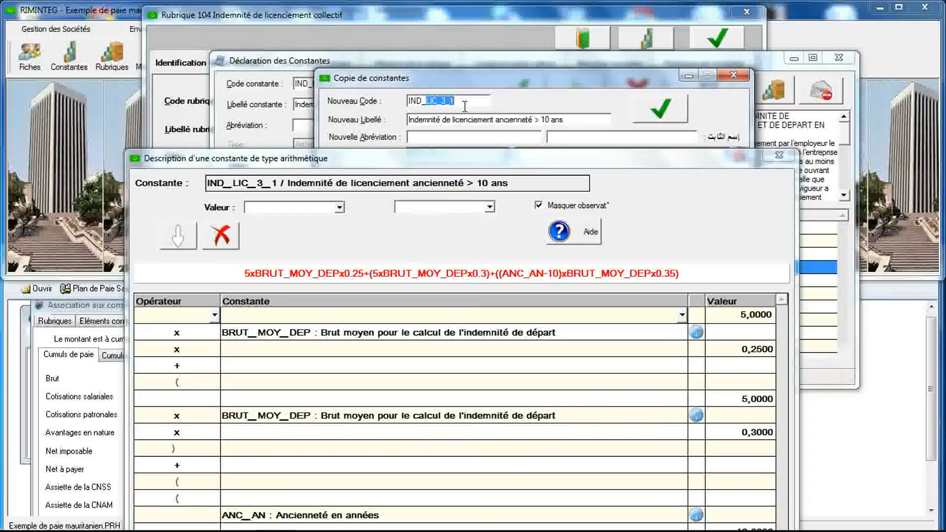
type("_3")
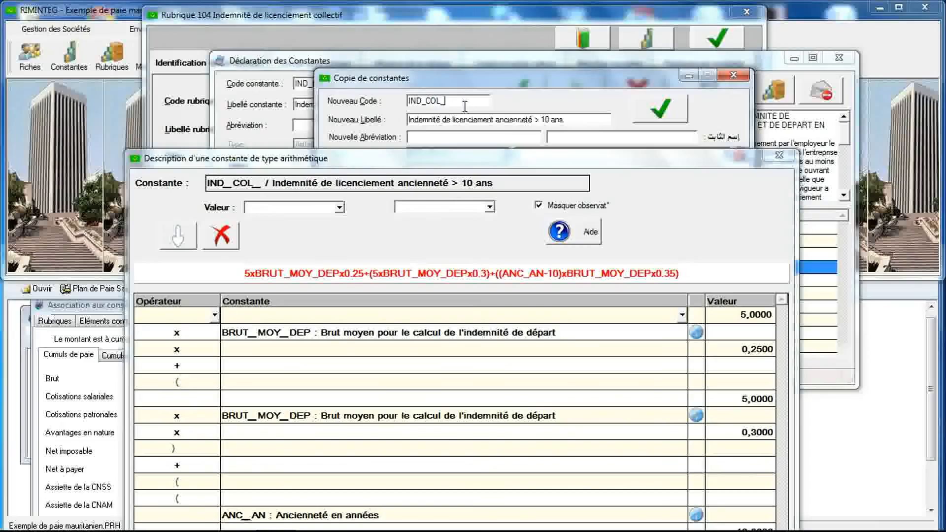
Change the label of the IND_COL_3 copy to "Indemnité de licenciement collectif > 10 ans".
left_click(509, 115)
double_click(509, 114)
type("collectif")
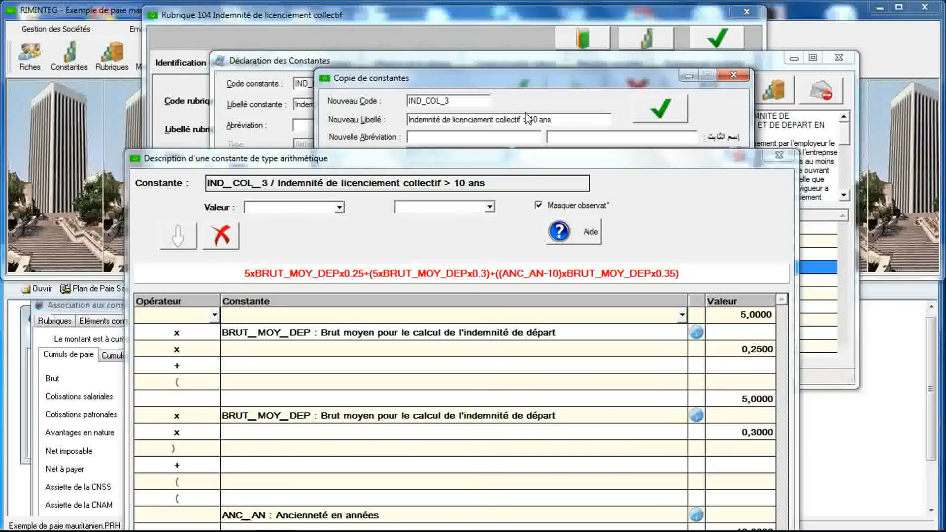
Associate the legal text Indemnité de licenciement collectif (Mauritanie) with the IND_COL_3 copy.
left_click_drag(540, 158, 533, 386)
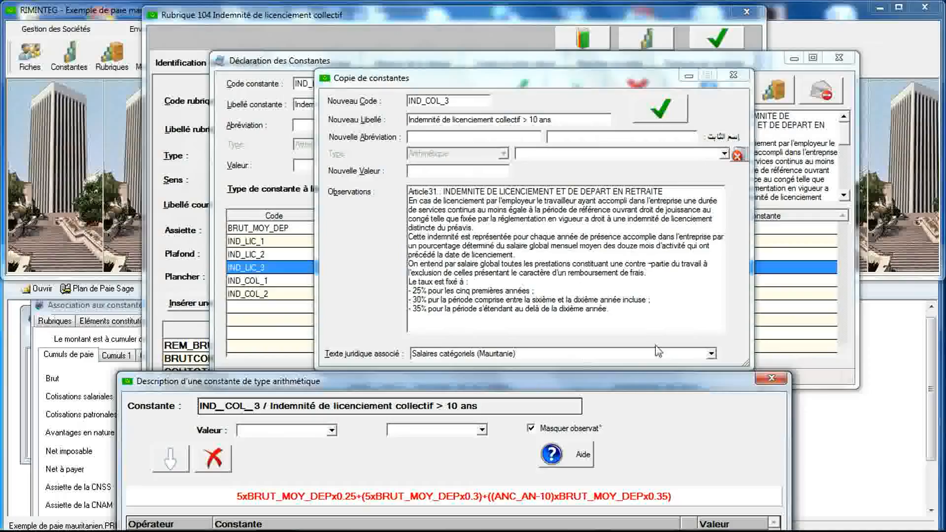
left_click(709, 354)
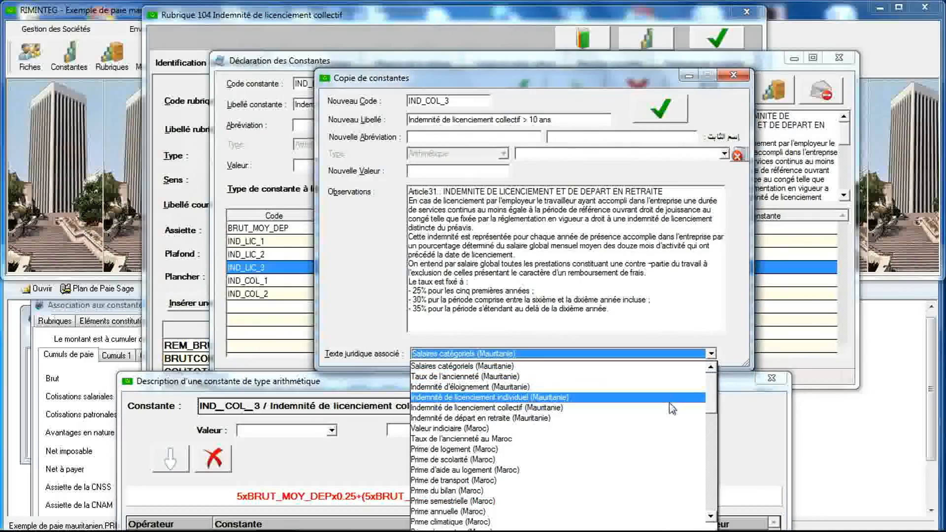
left_click(670, 407)
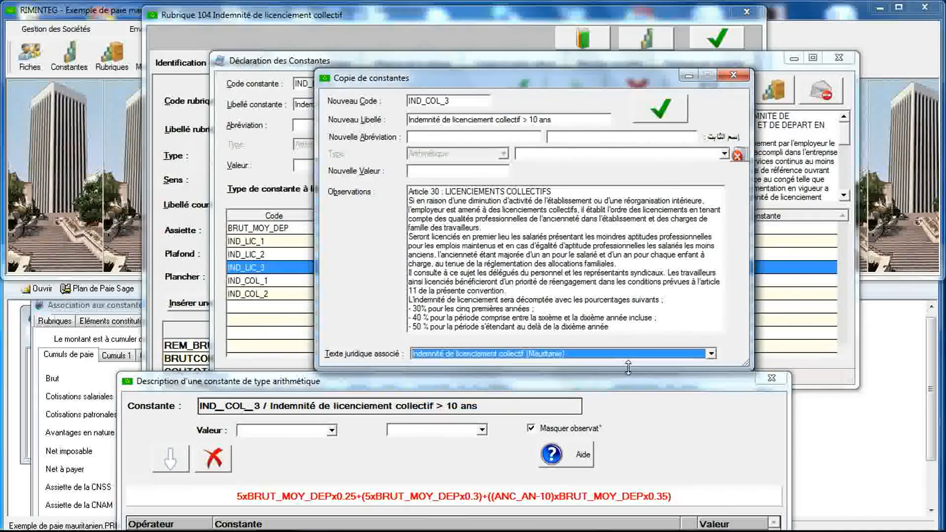
Check the legal observations, and set the rate for the first five years in the IND_COL_3 formula to 0,3.
left_click_drag(371, 382, 373, 33)
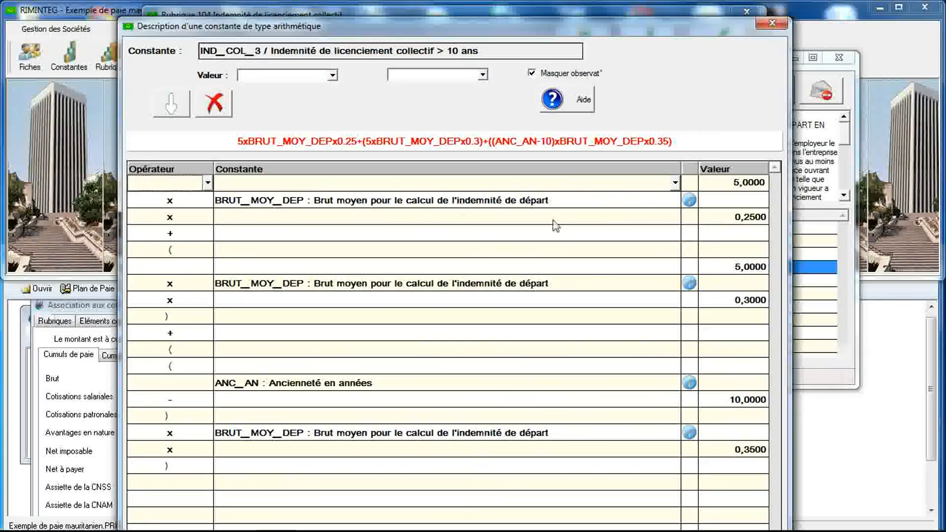
left_click(531, 73)
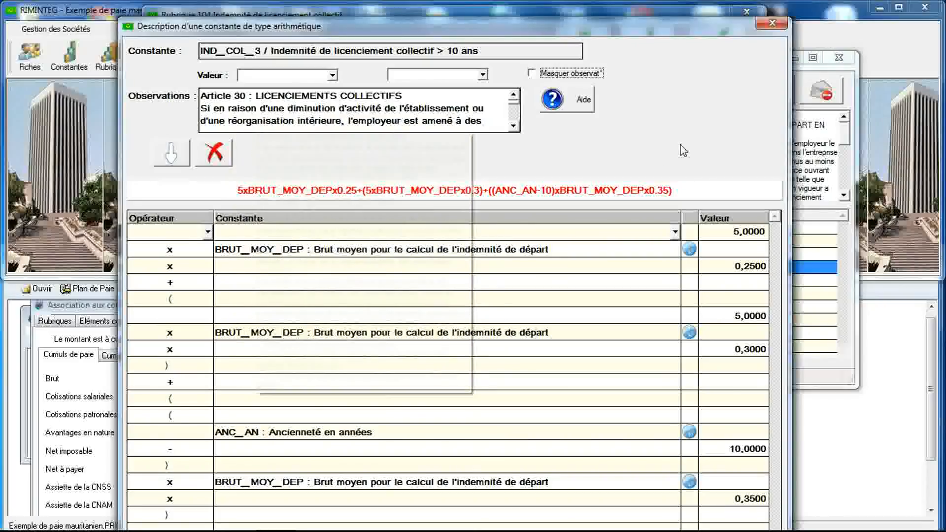
left_click(532, 73)
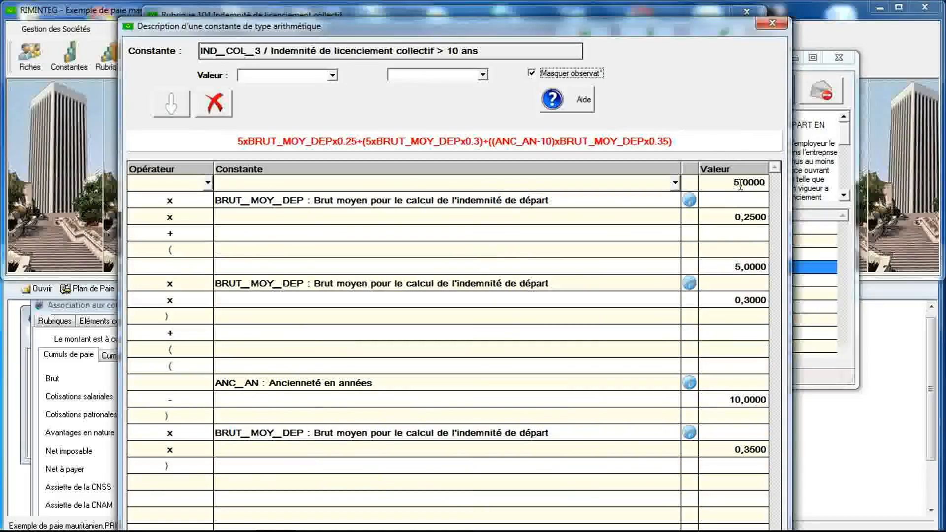
left_click(740, 219)
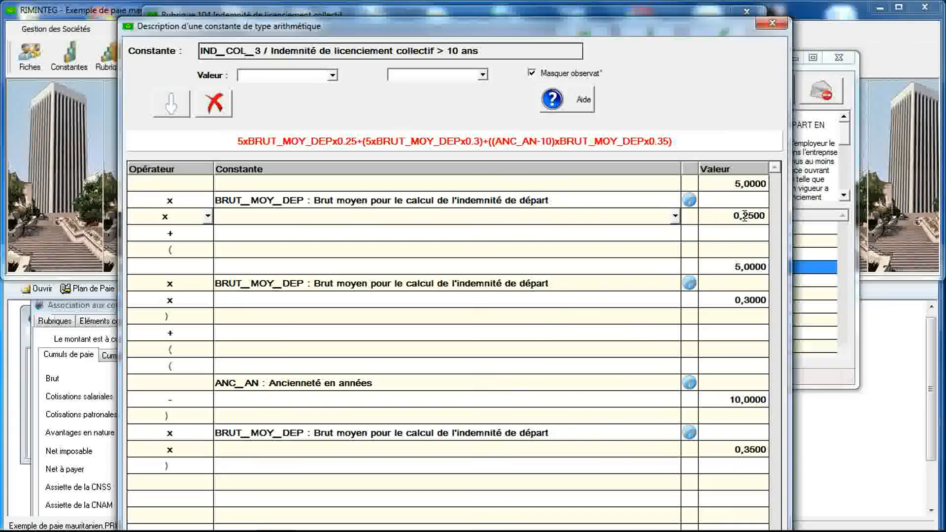
left_click_drag(744, 217, 769, 216)
type("3")
left_click(761, 233)
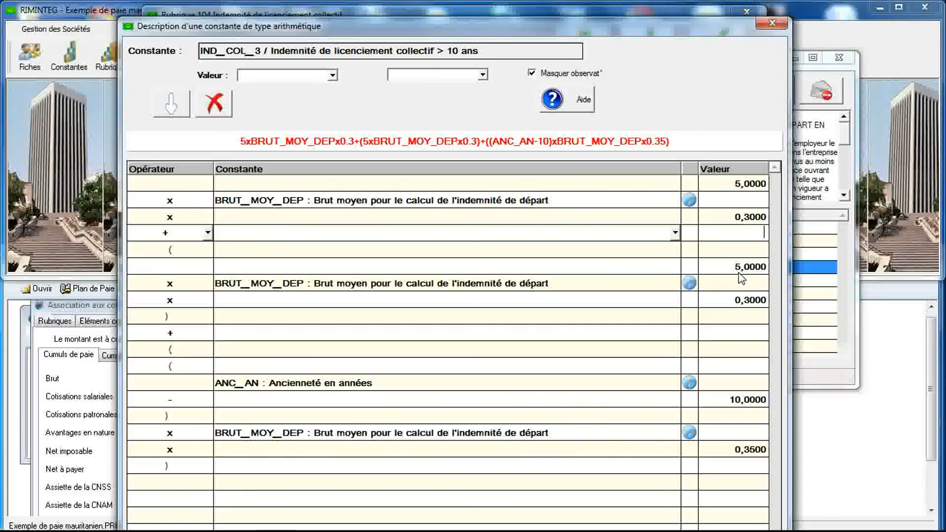
Set the rate of the second five-year term in the IND_COL_3 formula to 0,4.
left_click(743, 299)
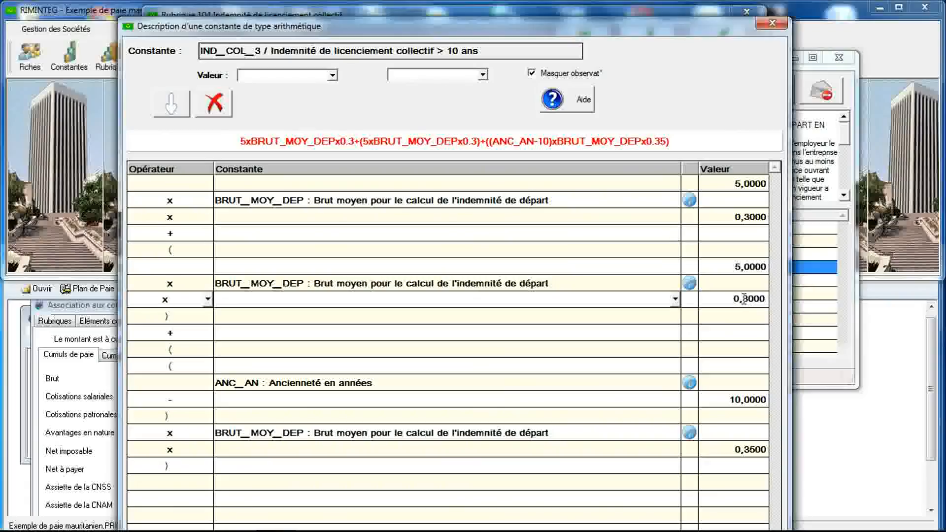
type("4")
left_click(745, 403)
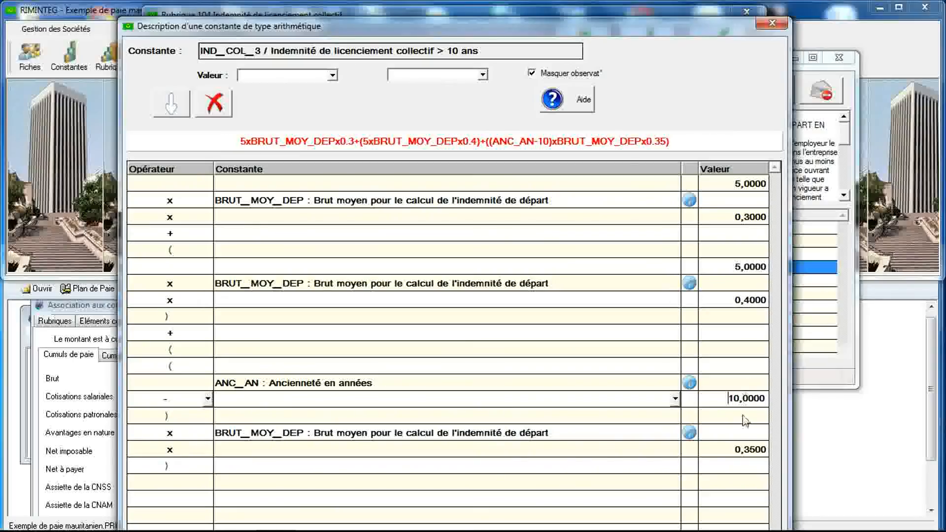
Set the rate for the years beyond ten in the IND_COL_3 formula to 0,50 and save the new constant.
left_click(748, 451)
left_click_drag(742, 449, 752, 449)
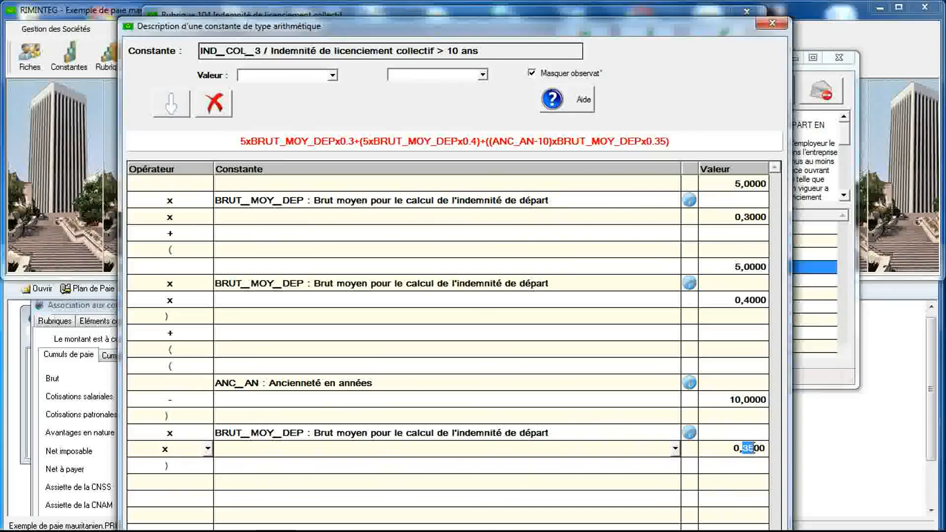
type("50")
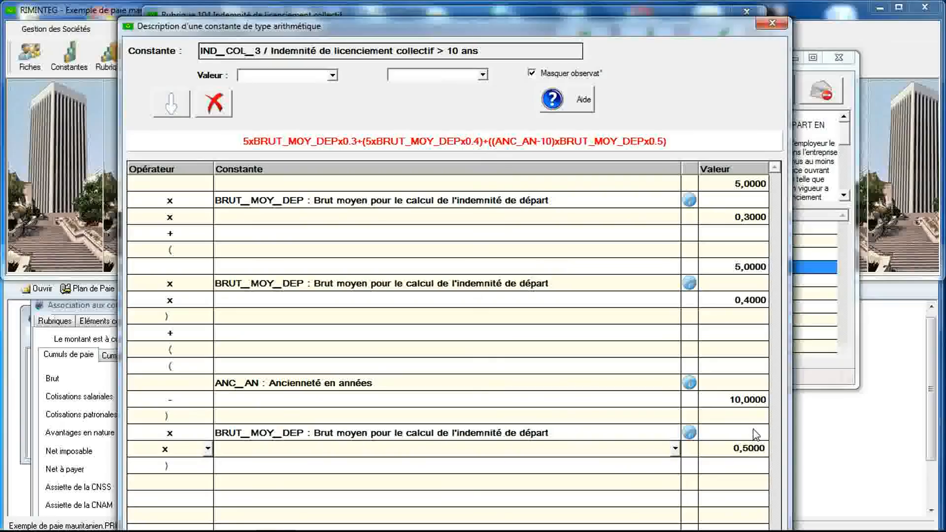
left_click(755, 432)
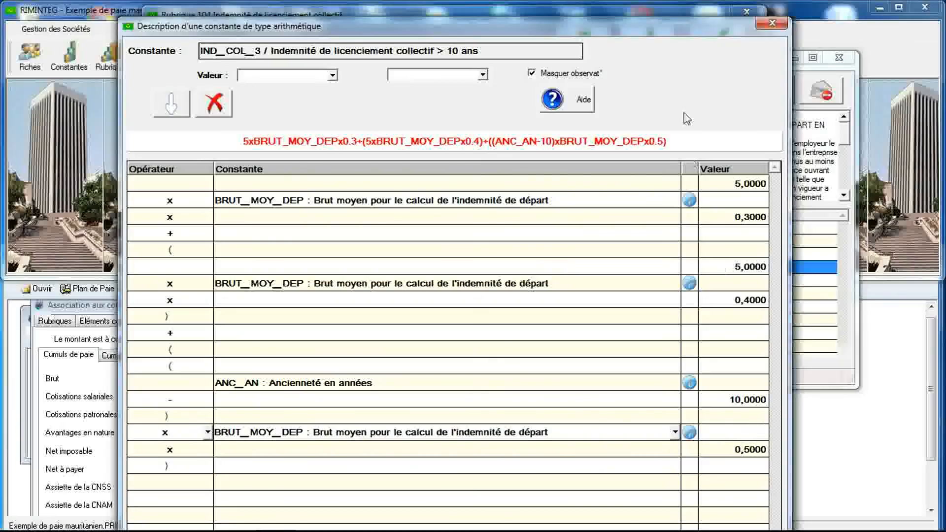
left_click_drag(683, 99, 686, 235)
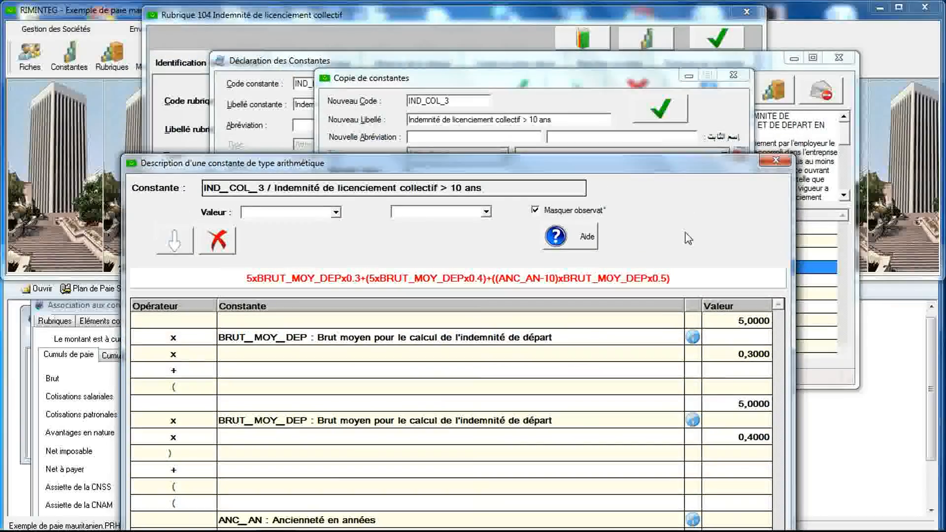
left_click(668, 110)
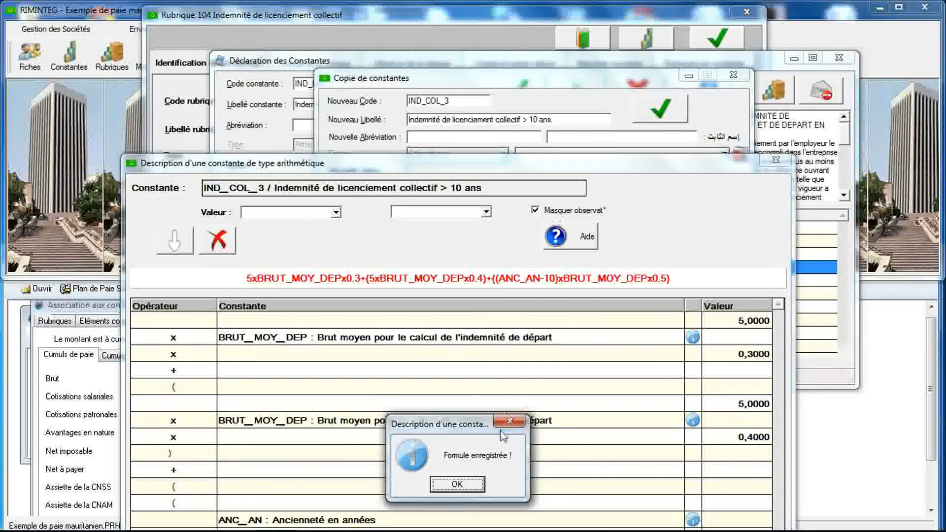
left_click(472, 485)
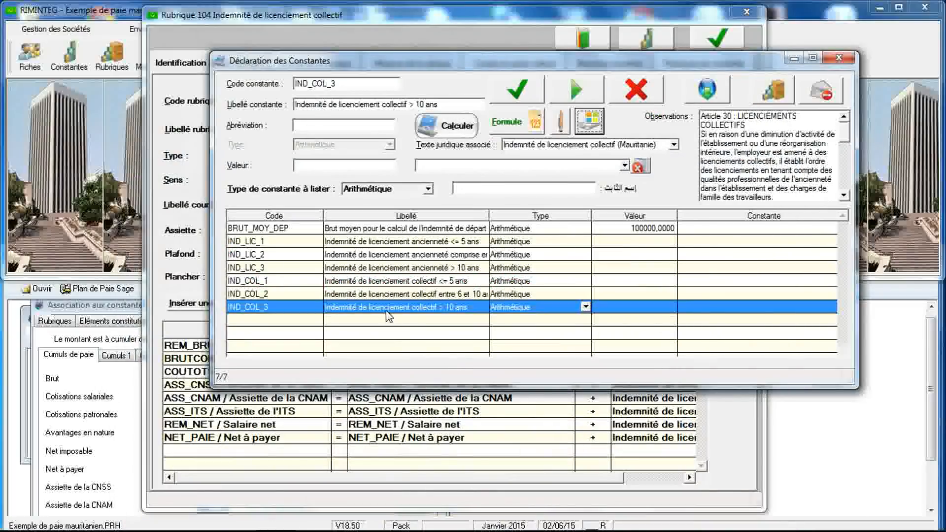
Define a new constant with code IND_COL, label Indemnité de licenciement collectif and type Grille-Tranche.
left_click(346, 84)
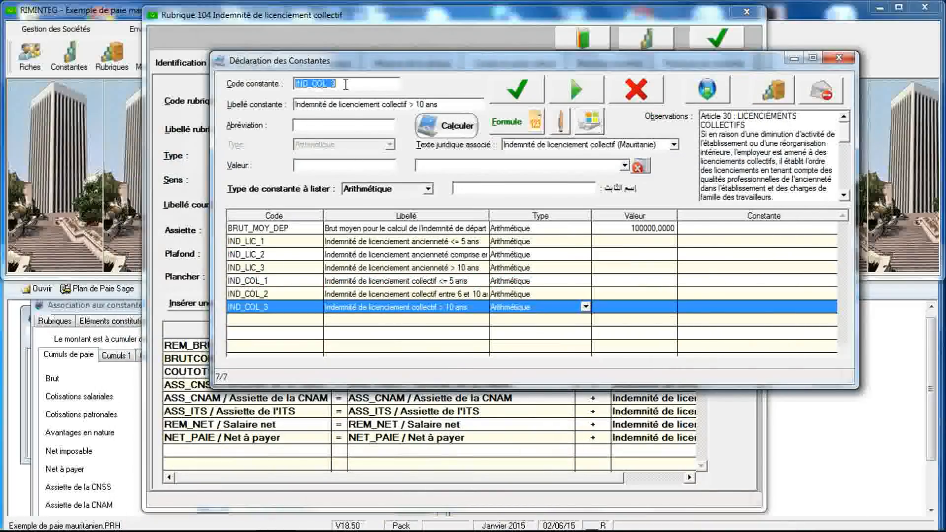
type("IND_")
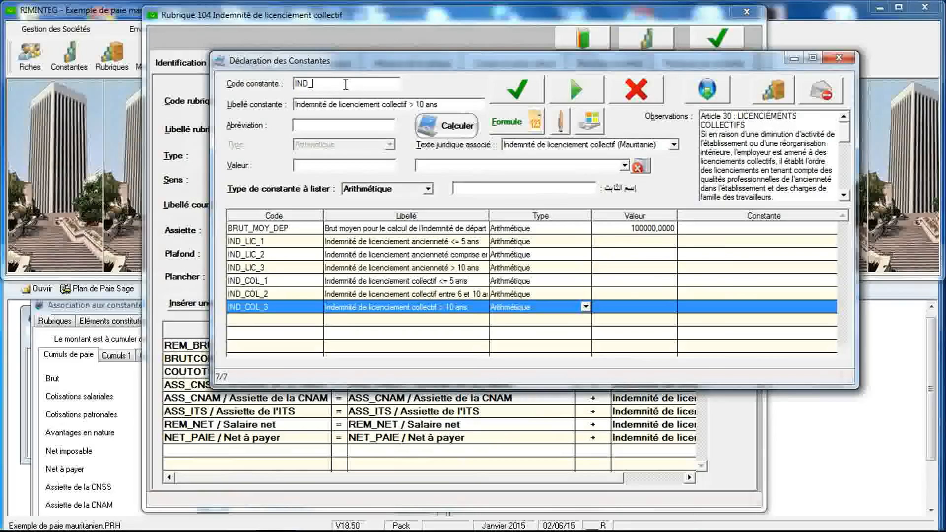
key("Tab")
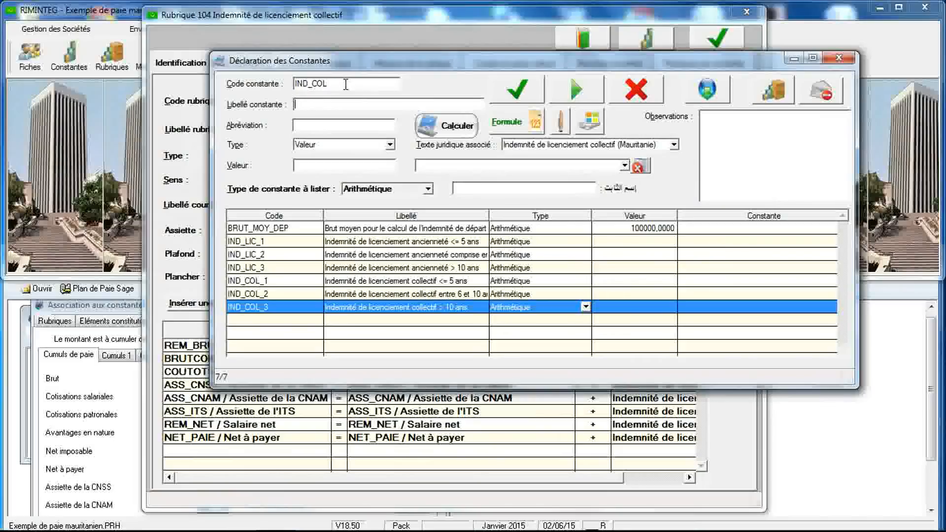
type("Indemnité de licenciement collectif")
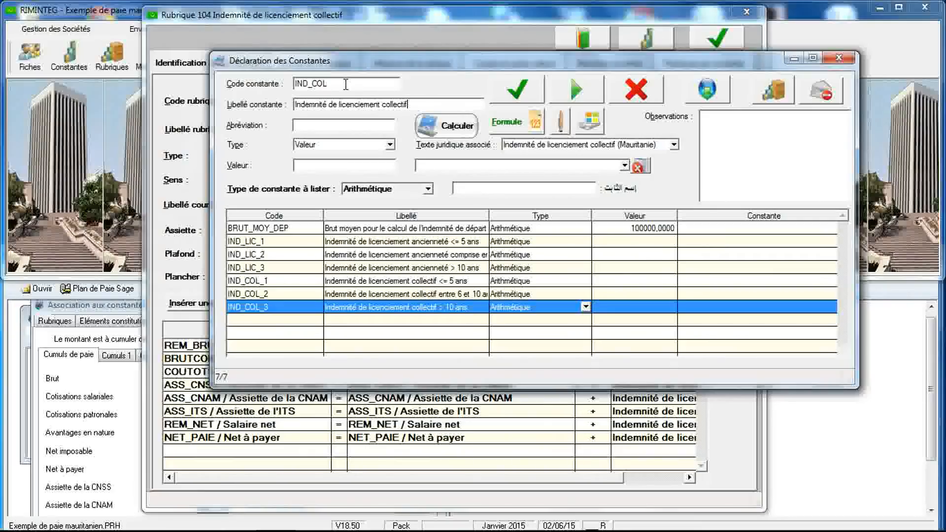
left_click(389, 145)
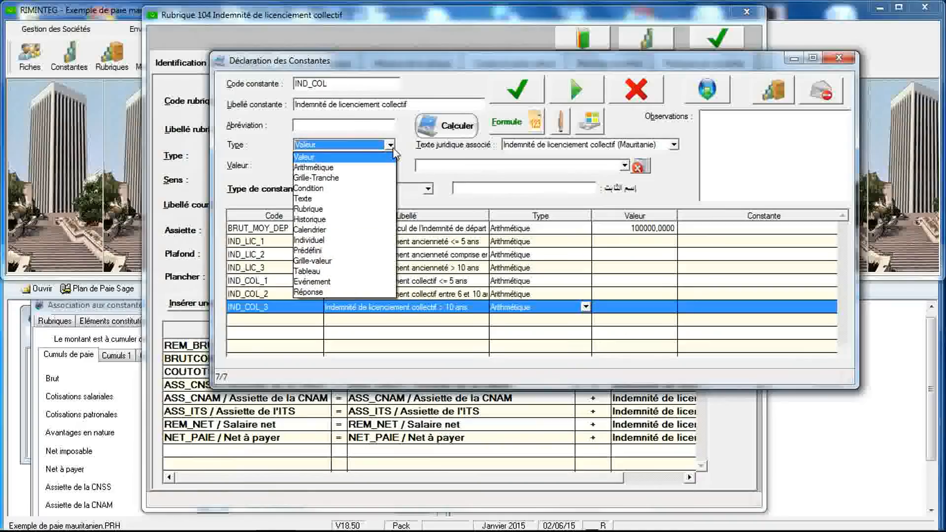
left_click(382, 178)
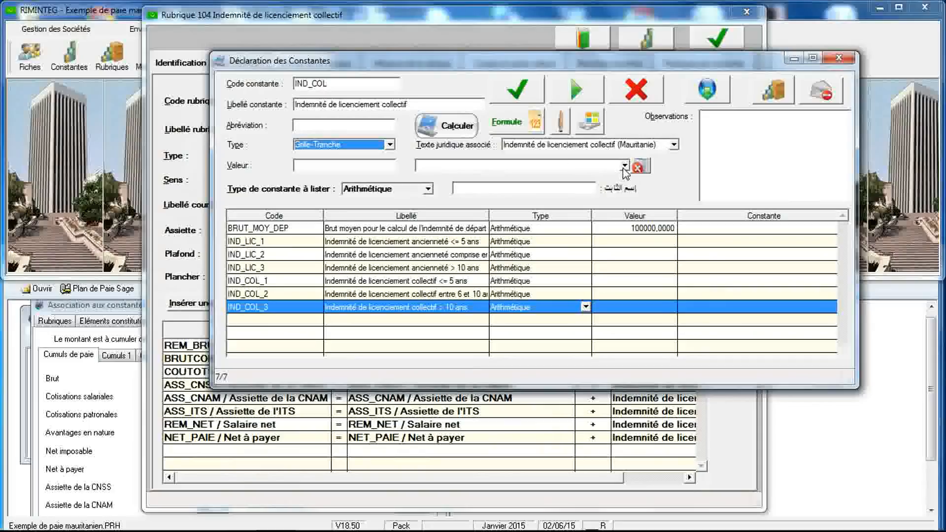
Associate the legal text Indemnité de licenciement collectif (Mauritanie) with IND_COL and save the constant.
left_click(673, 145)
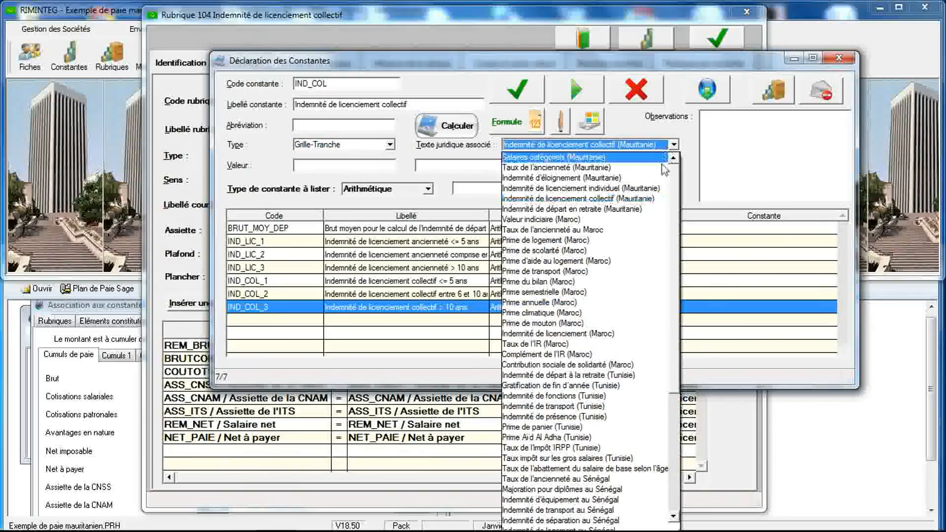
left_click(653, 198)
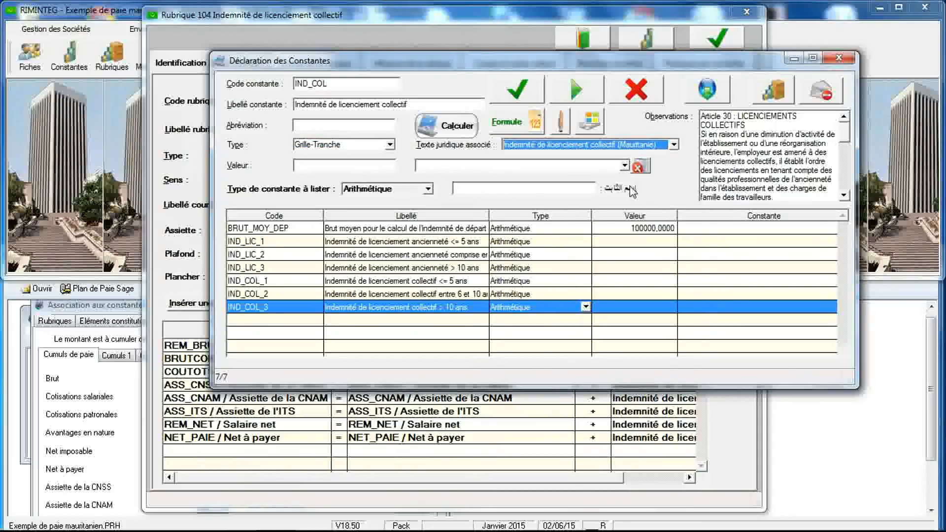
left_click(517, 89)
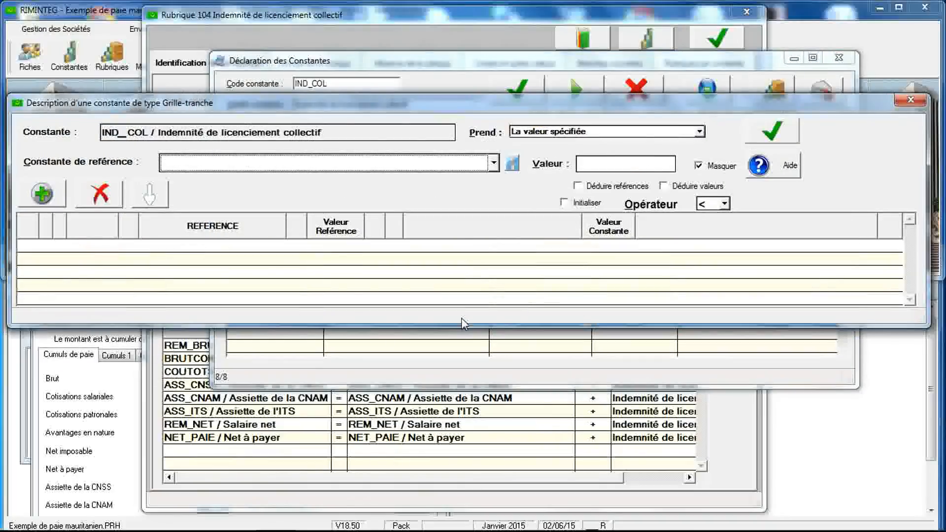
Use ANC_AN / Ancienneté en années as the reference constant of the IND_COL grid, with the operator <=.
left_click(493, 163)
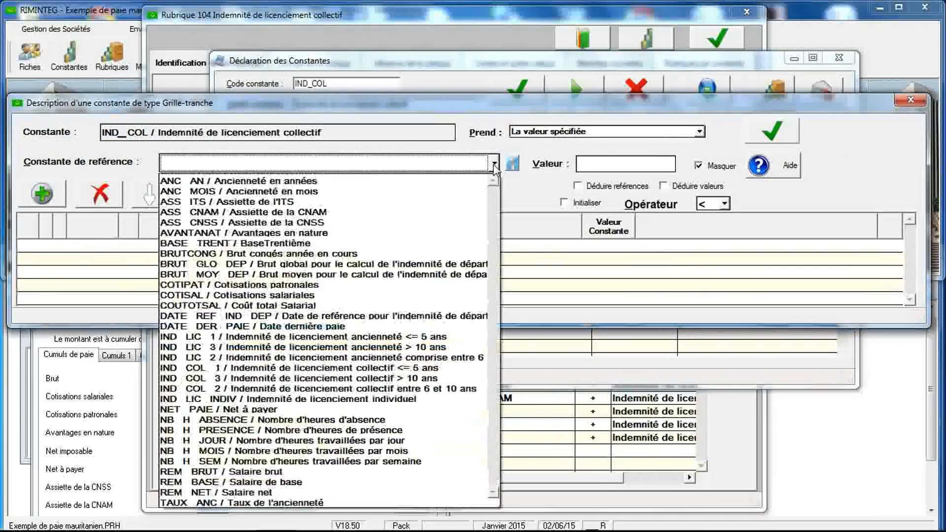
left_click(482, 186)
left_click(724, 204)
left_click(714, 229)
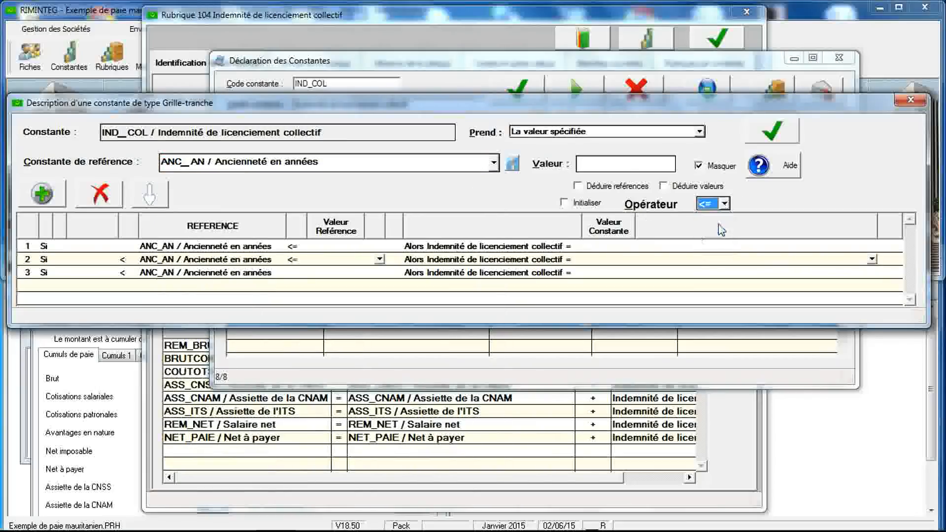
Set the first bracket of the grid to at most 5 years and assign it the constant IND_COL_1.
left_click(339, 246)
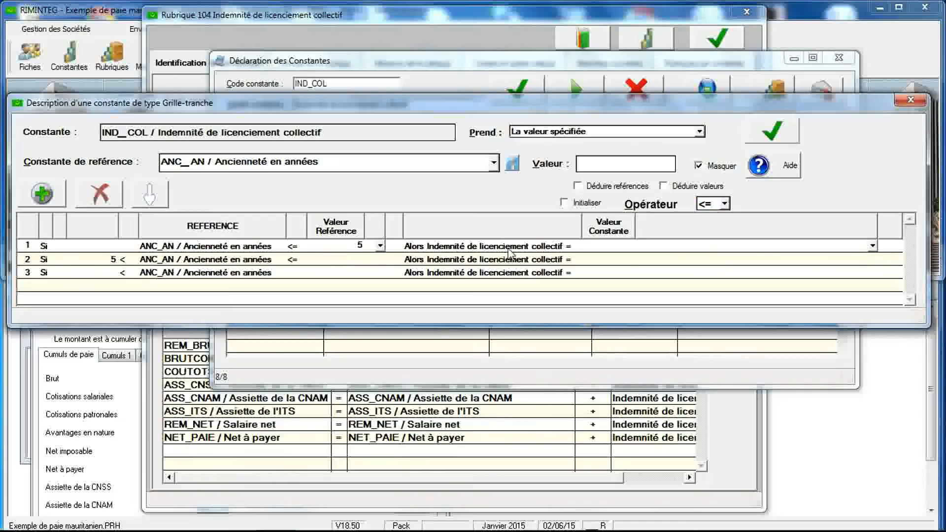
left_click(872, 246)
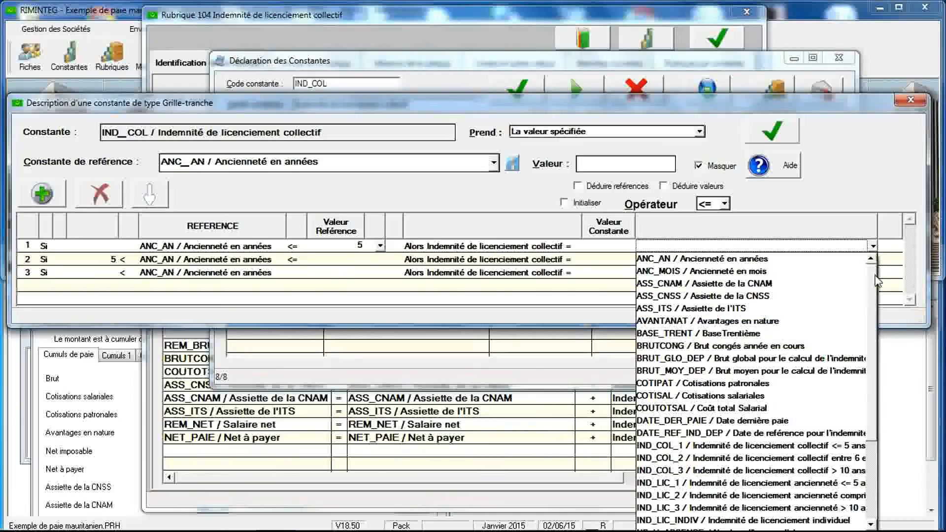
left_click(778, 446)
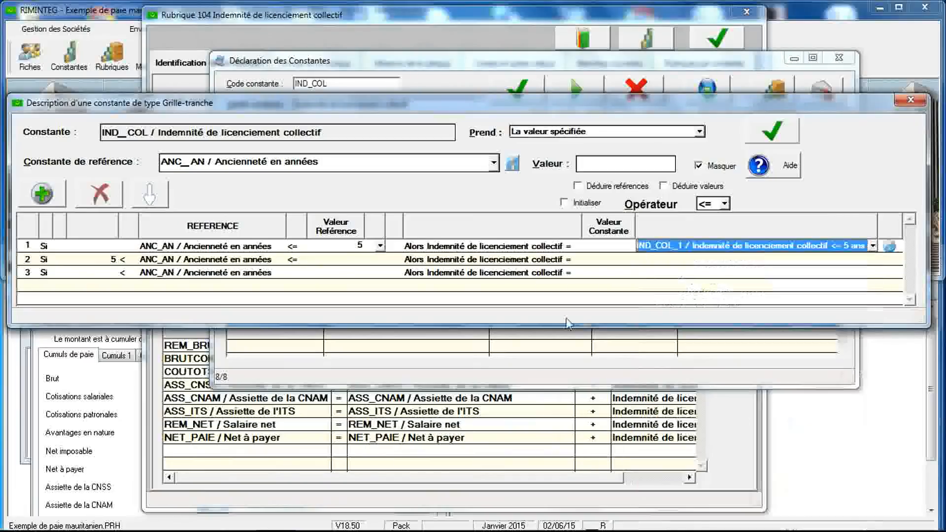
Set the upper limit of the second bracket to 10 years and assign it the constant IND_COL_2.
left_click(351, 259)
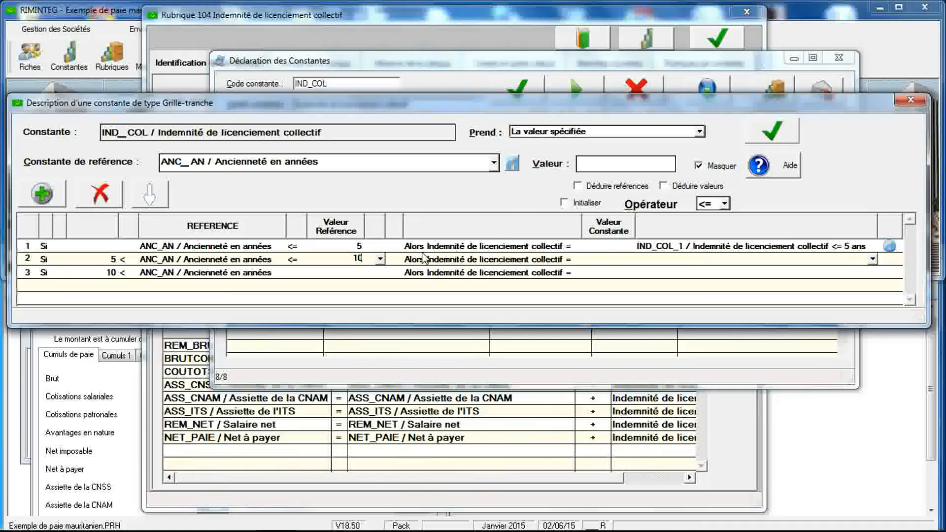
left_click(872, 260)
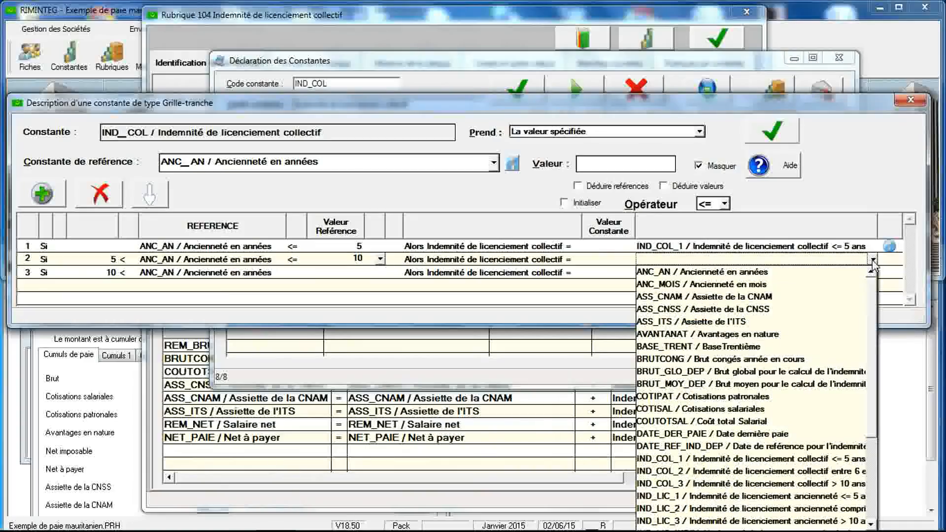
left_click(808, 471)
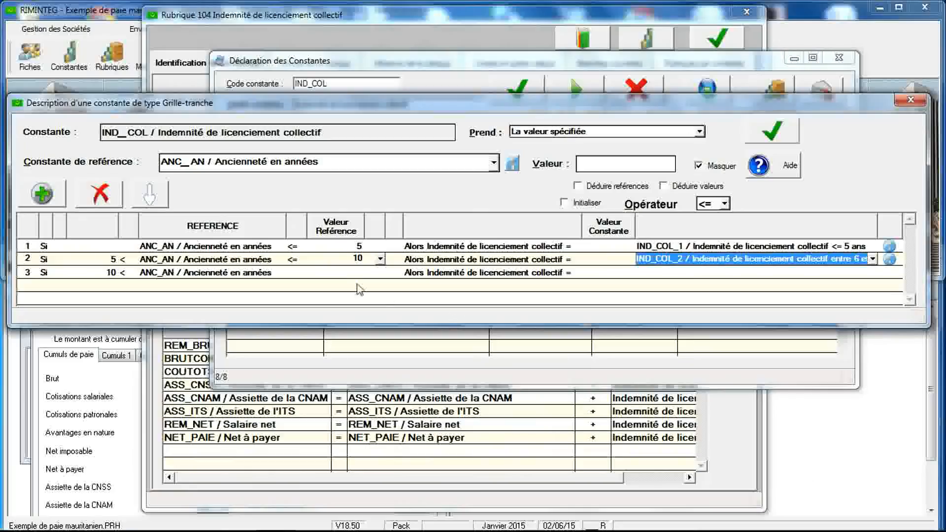
Assign IND_COL_3 to the third bracket without an upper limit, then save and close the IND_COL grid.
left_click(340, 273)
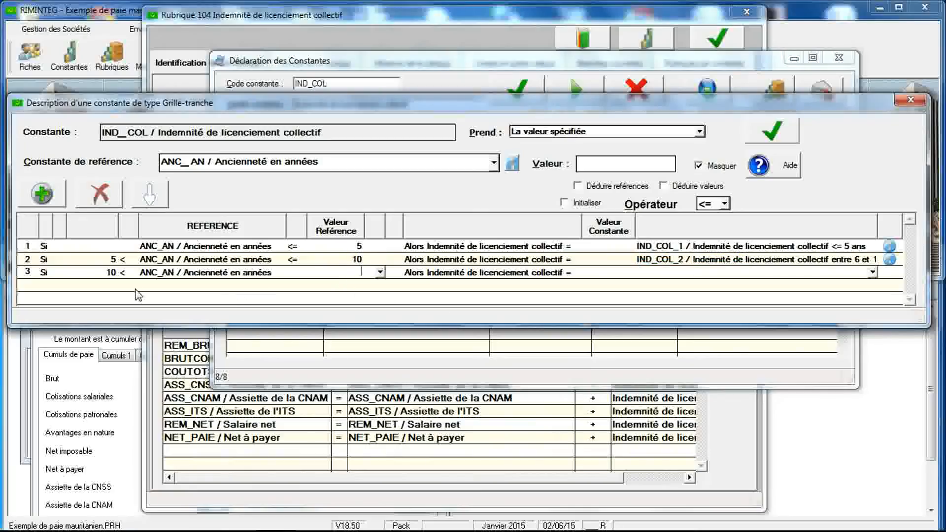
left_click(873, 272)
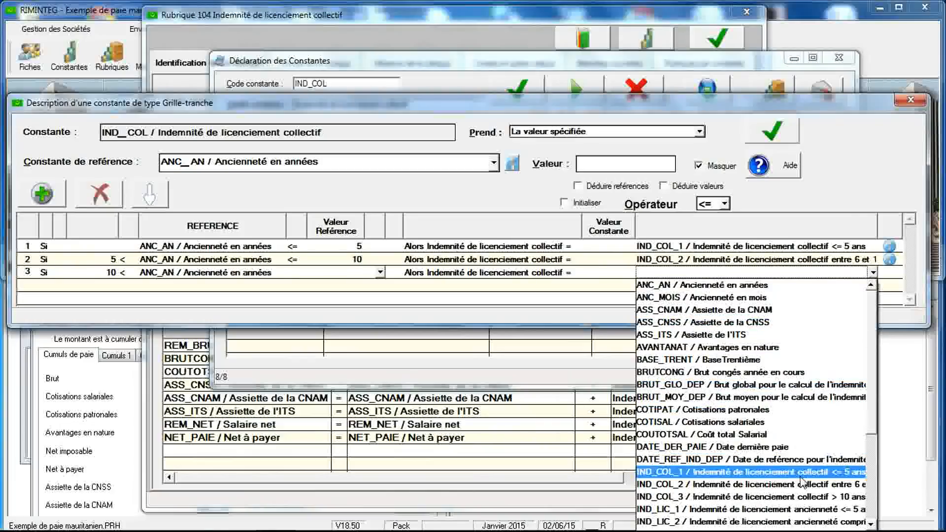
left_click(793, 496)
left_click(753, 134)
left_click(483, 240)
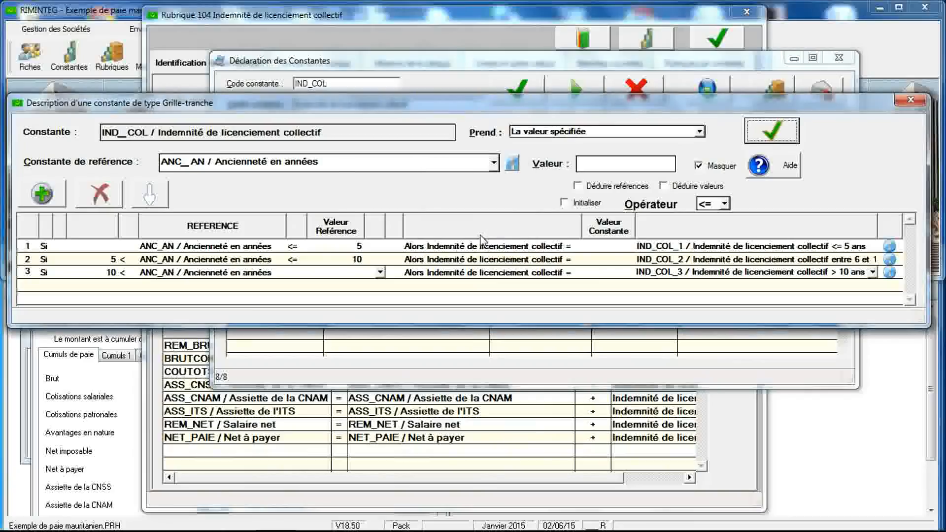
left_click(910, 100)
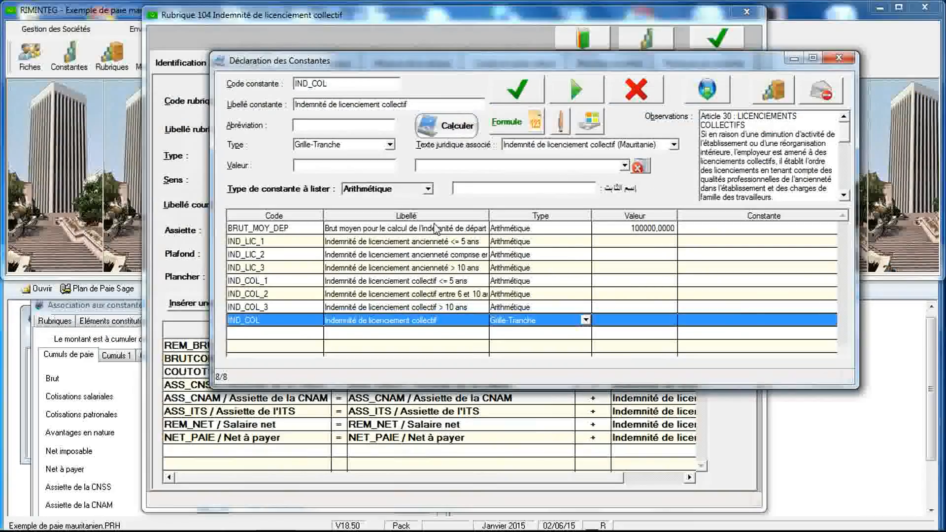
Open the constant calculator beside the constants declaration, and set the value of the constant ANC_AN to 4.
left_click(457, 132)
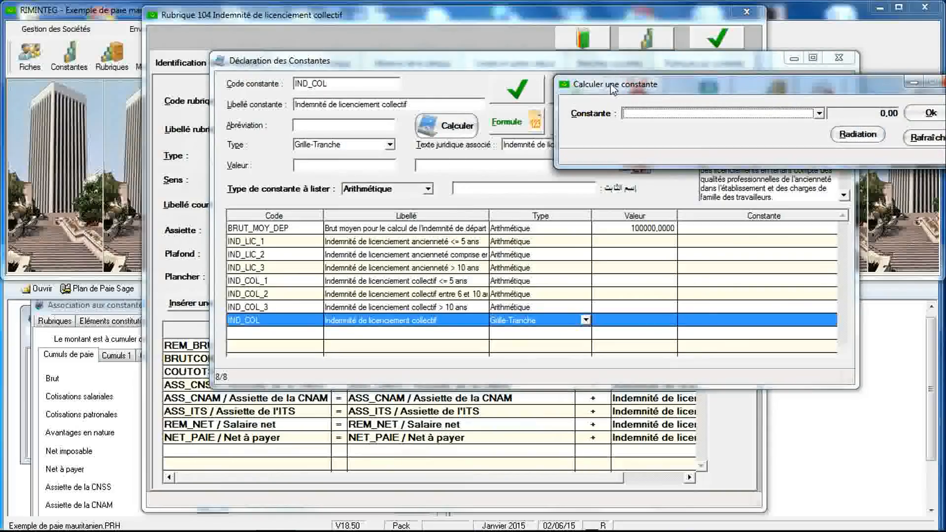
left_click_drag(472, 66, 367, 54)
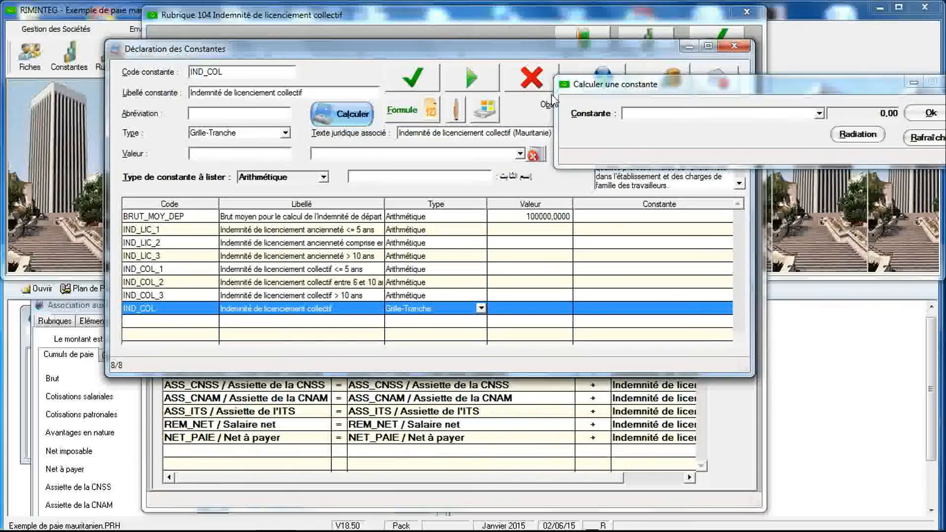
left_click_drag(592, 88, 513, 43)
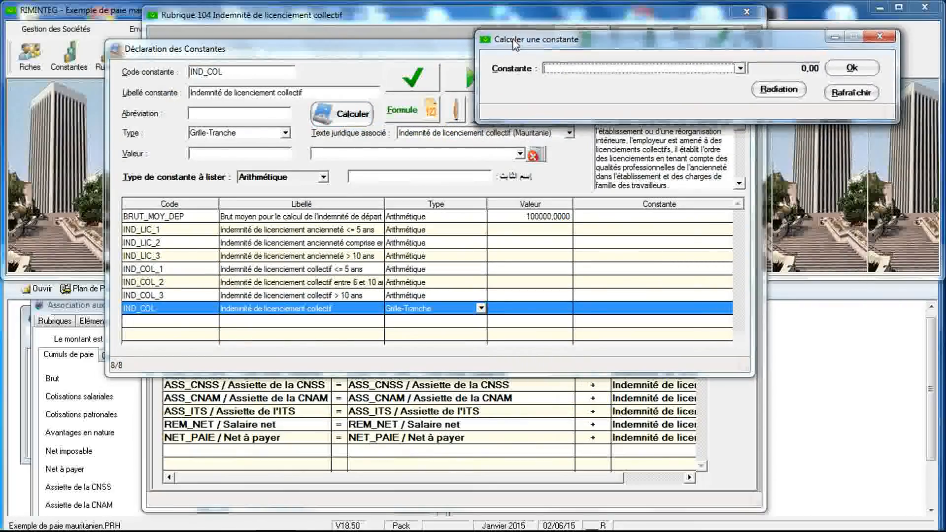
left_click(256, 75)
type("ANC_AN")
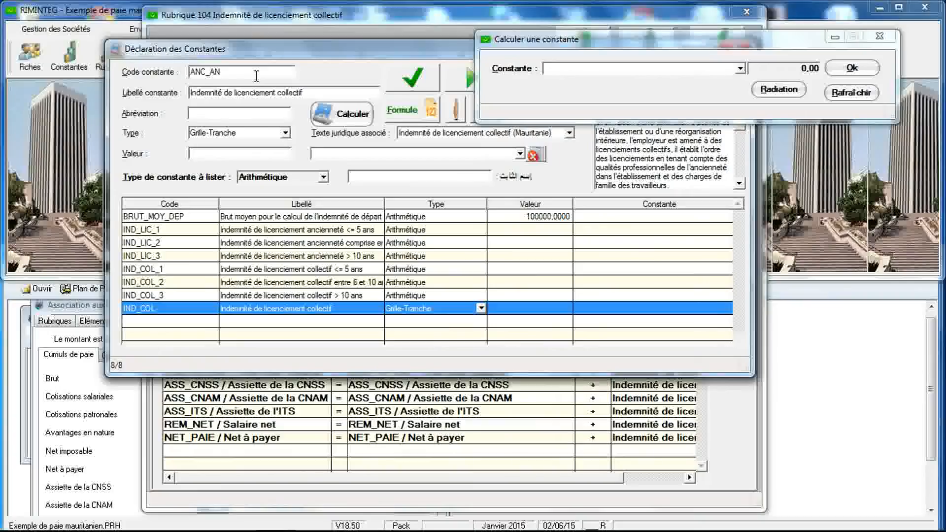
key("Tab")
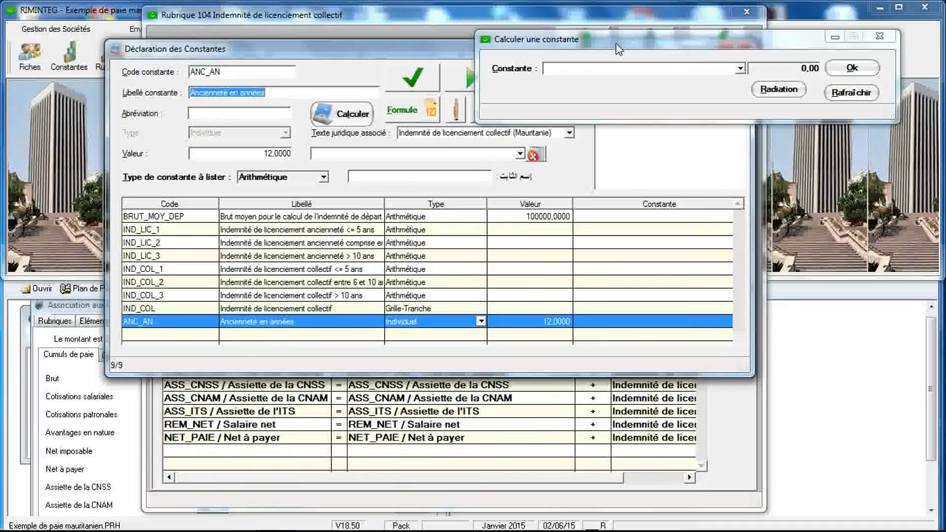
left_click(275, 150)
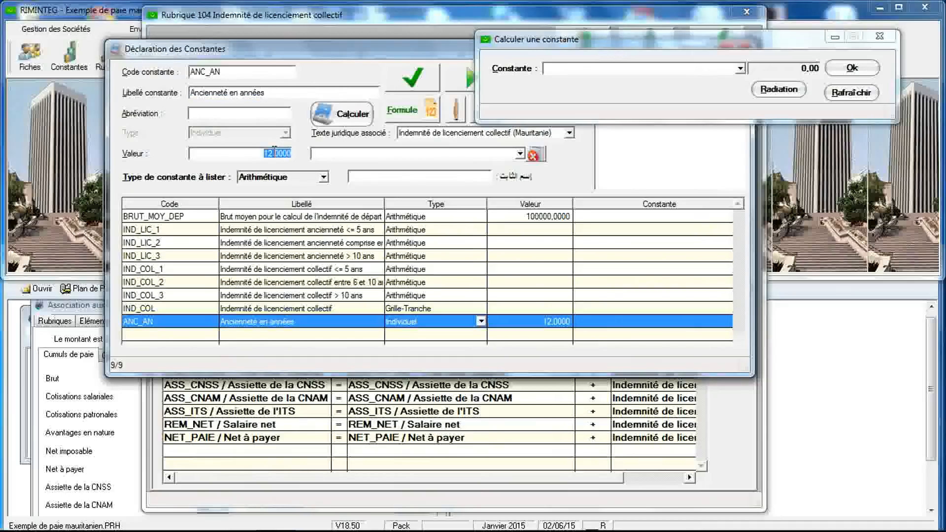
type("4")
left_click(412, 79)
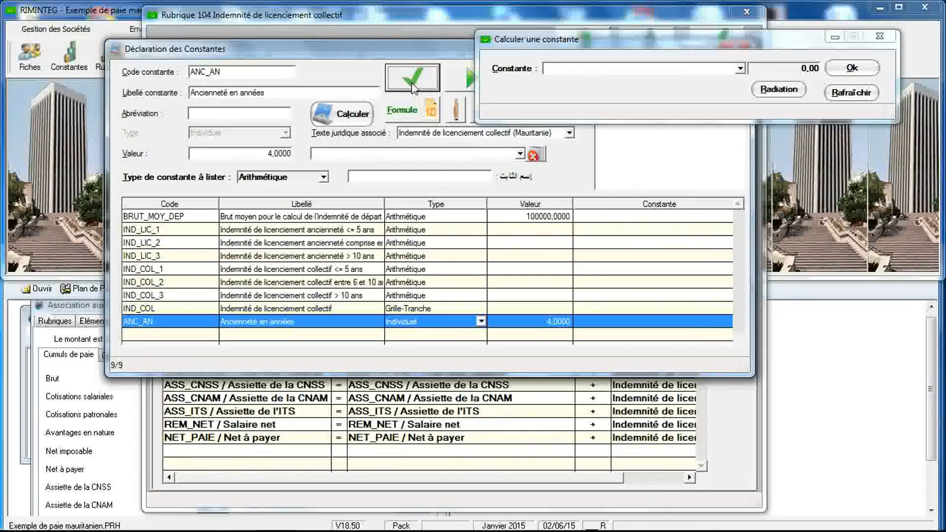
Calculate the constant IND_COL, and open the radiation indemnity calculation to compare the result.
left_click(740, 69)
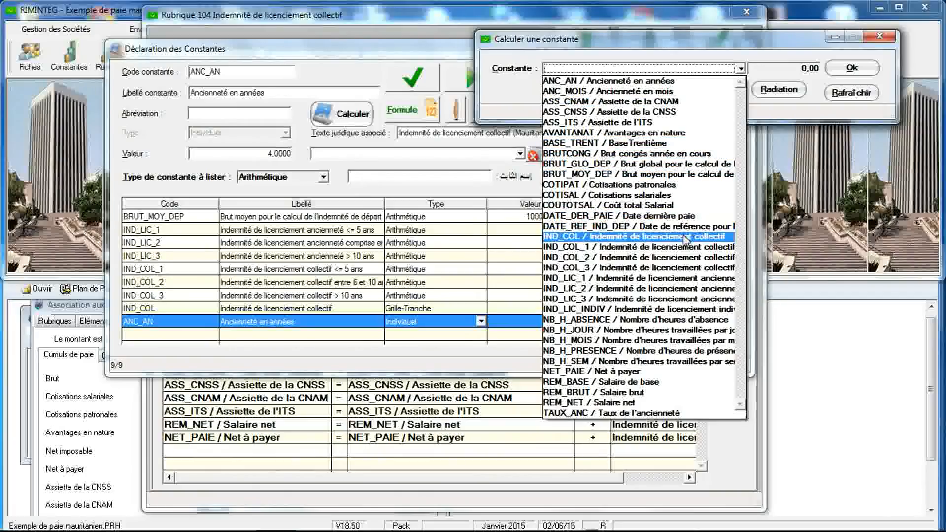
left_click(682, 235)
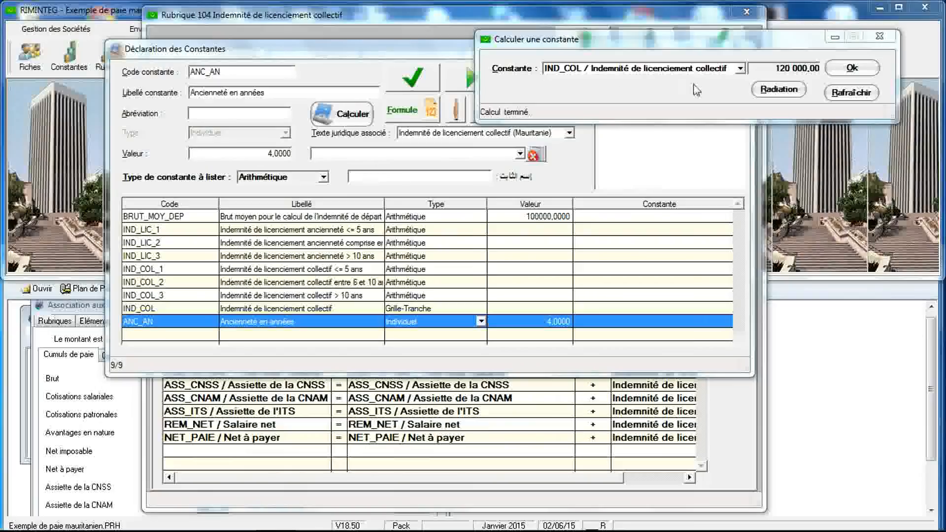
left_click(771, 94)
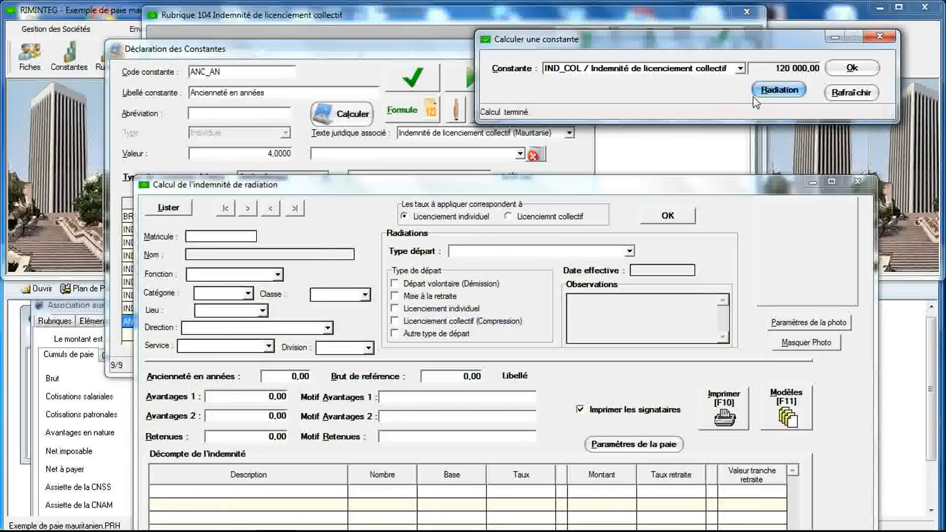
left_click_drag(679, 181, 703, 135)
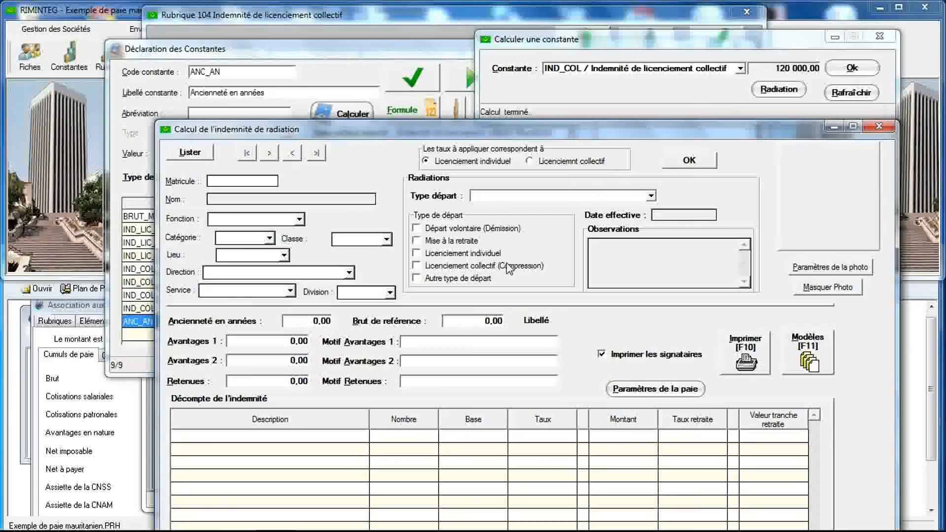
Compute the radiation indemnity for Licenciement collectif (Compression) with a seniority of 4 years and a reference gross of 100000.
left_click(488, 266)
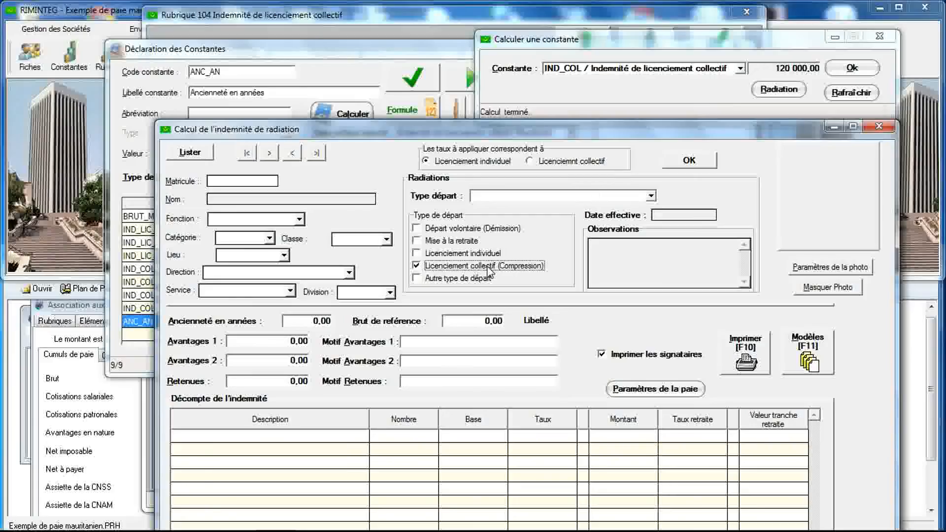
left_click(317, 321)
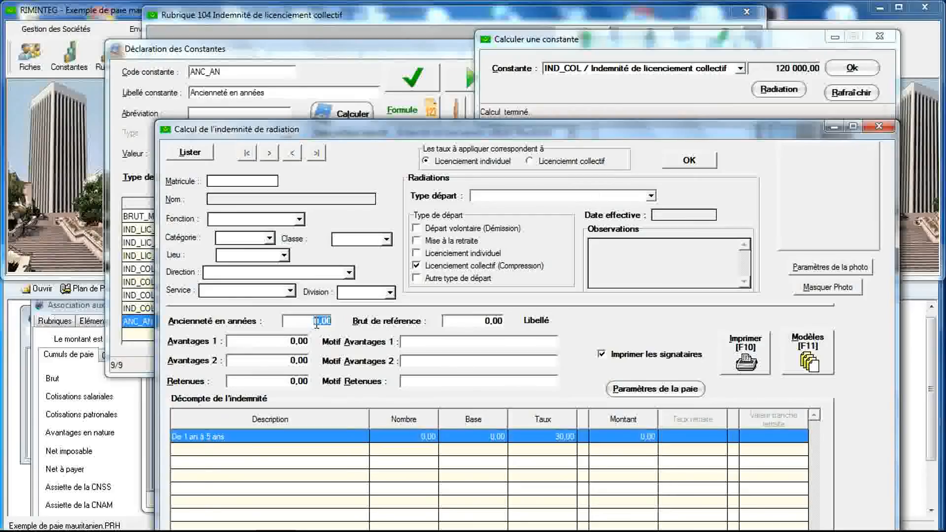
left_click_drag(399, 131, 392, 171)
type("4")
left_click(464, 365)
type("100000")
key("Tab")
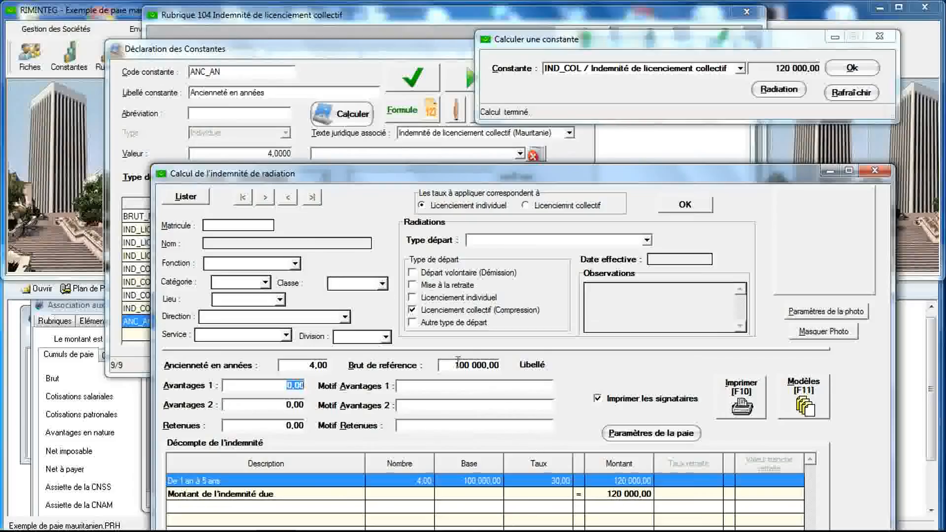
Set the value of the constant ANC_AN to 7, save it, and recalculate the constant IND_COL.
mouse_move(356, 179)
left_mouse_down()
mouse_move(353, 204)
mouse_move(350, 196)
left_mouse_up()
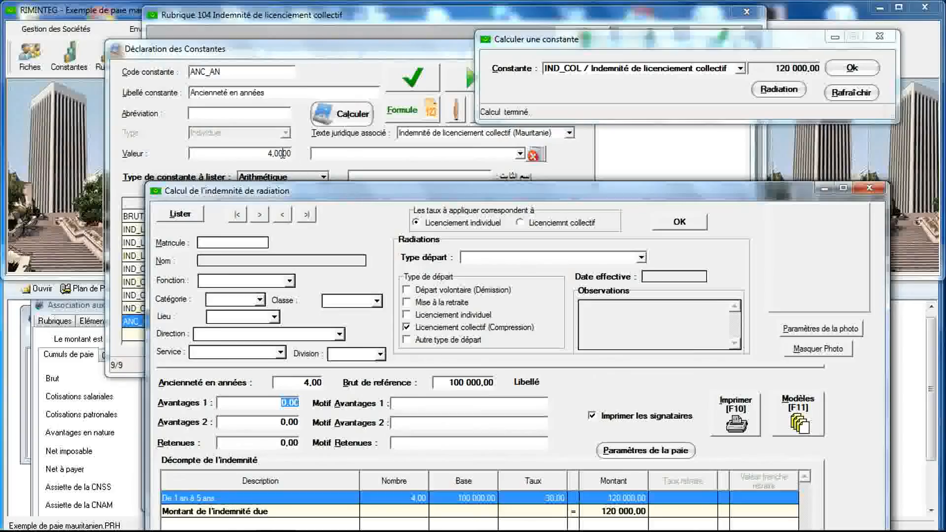
left_click(280, 153)
type("7")
left_click(411, 77)
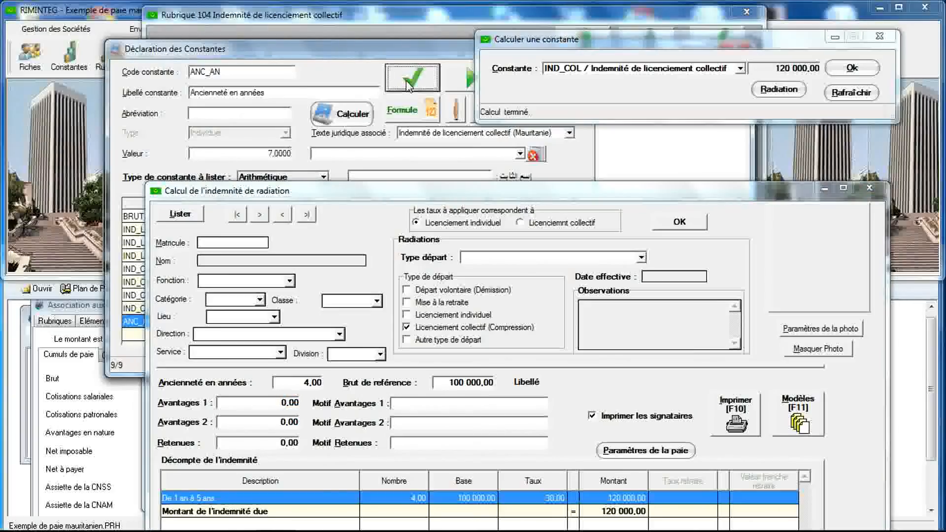
left_click(842, 68)
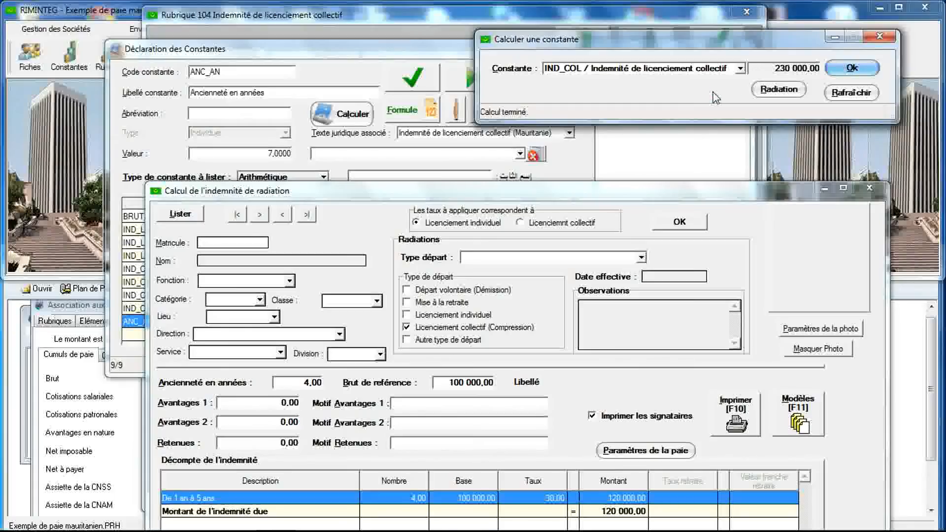
Recompute the radiation indemnity for collective dismissal with a seniority of 7 years.
left_click(307, 384)
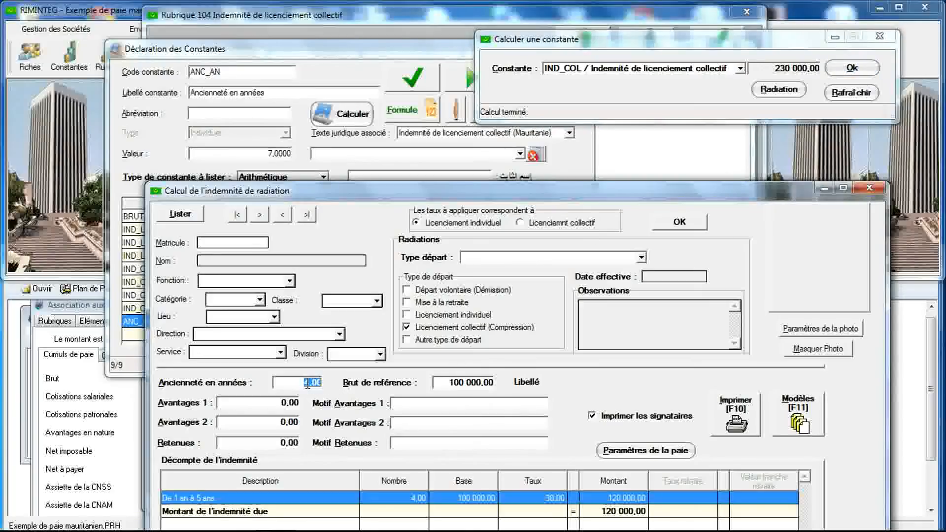
type("7")
key("Tab")
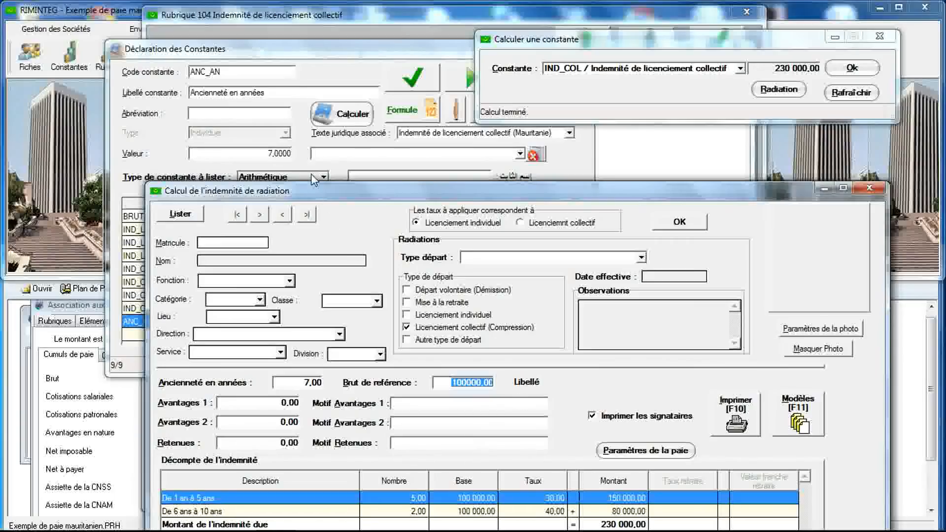
Set the value of the constant ANC_AN to 19, save it, and recalculate the constant IND_COL.
left_click(284, 149)
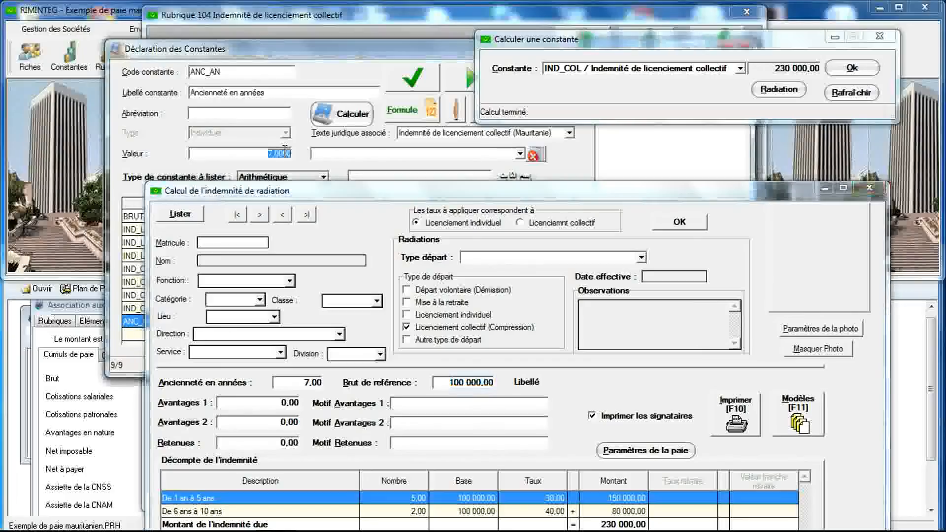
key("BackSpace")
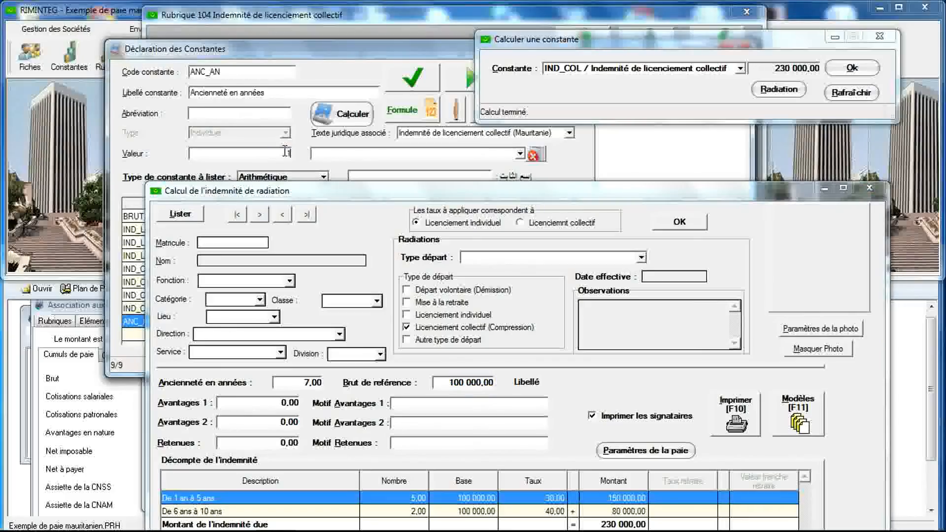
type("19")
left_click(405, 87)
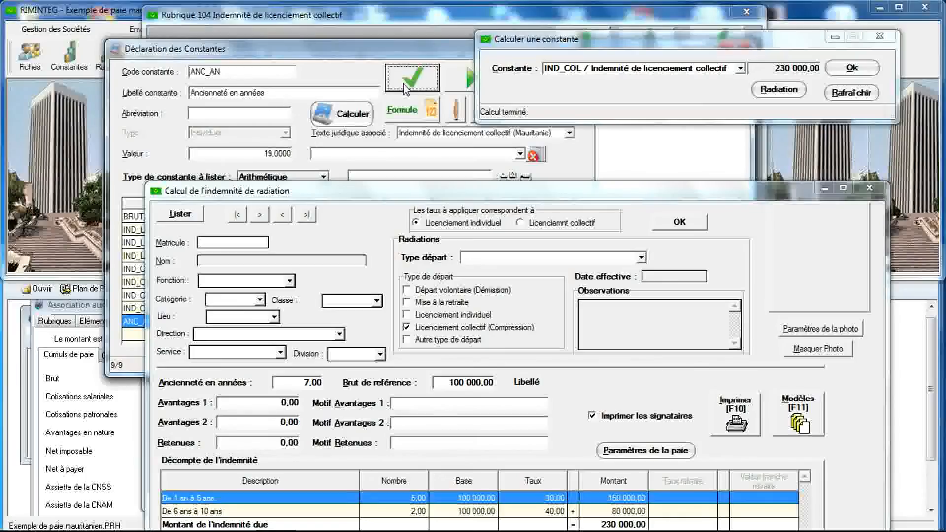
left_click(852, 69)
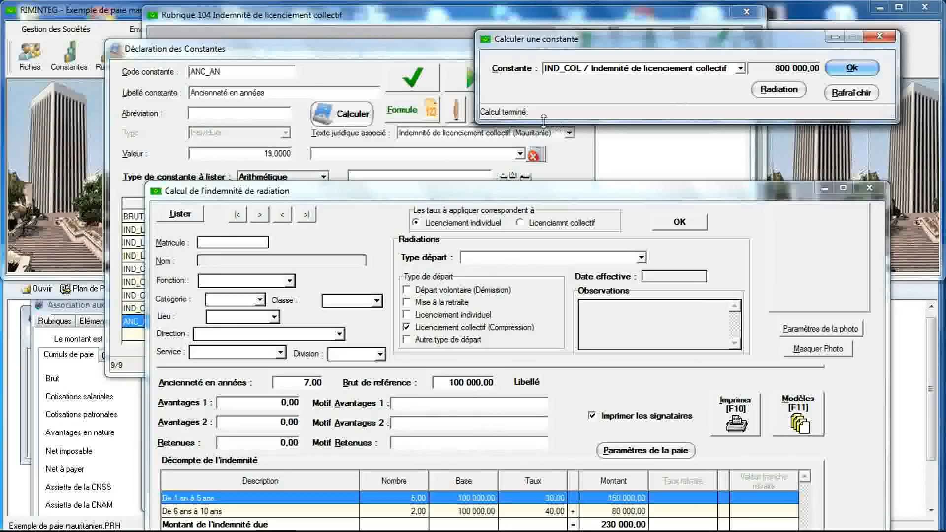
Recompute the radiation indemnity with a seniority of 19 years and bring its full breakdown into view.
left_click(306, 383)
type("1")
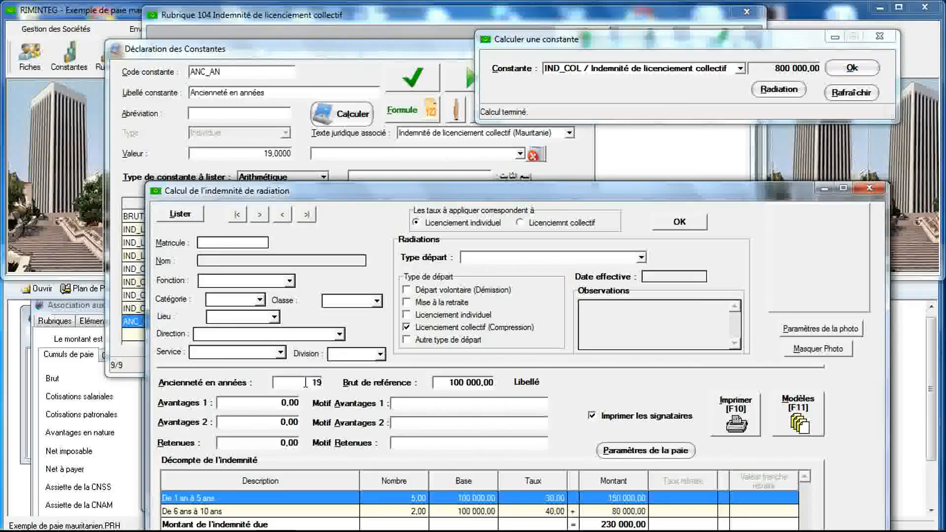
type("9")
key("Tab")
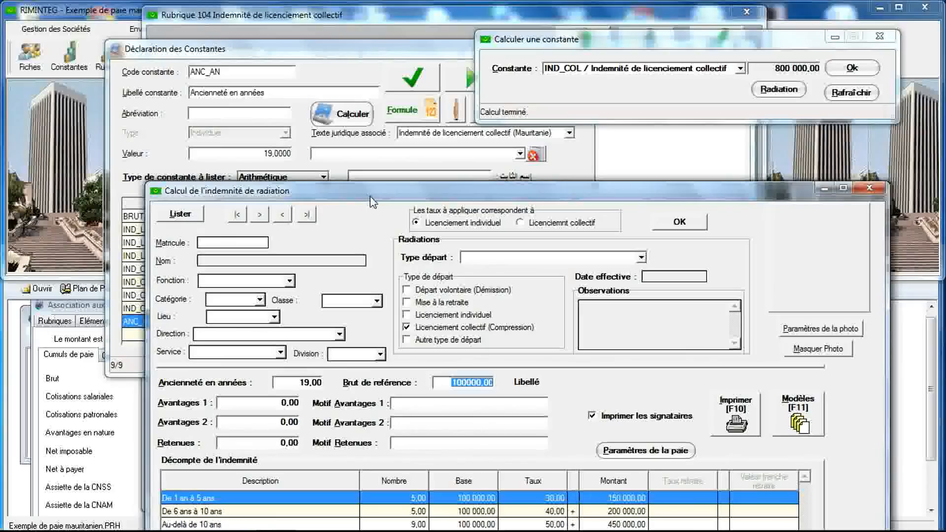
left_click_drag(369, 196, 368, 168)
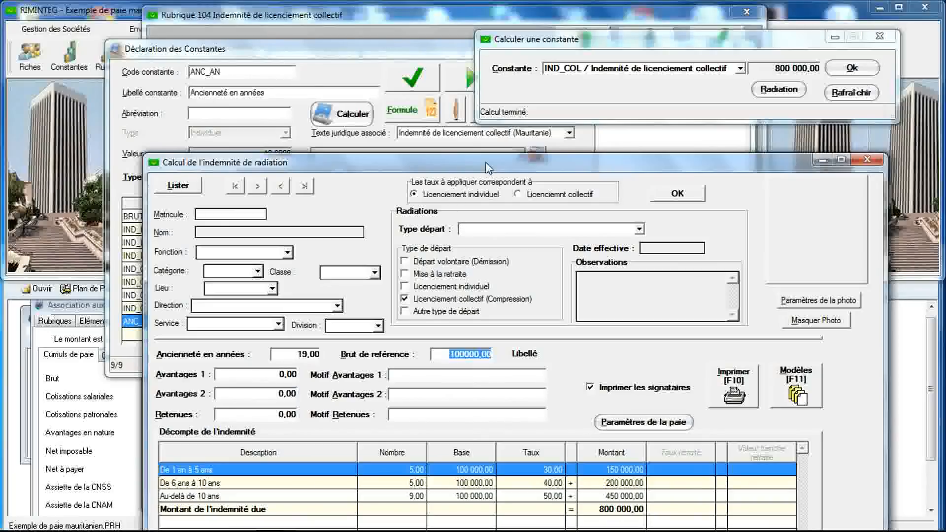
left_click_drag(487, 167, 494, 174)
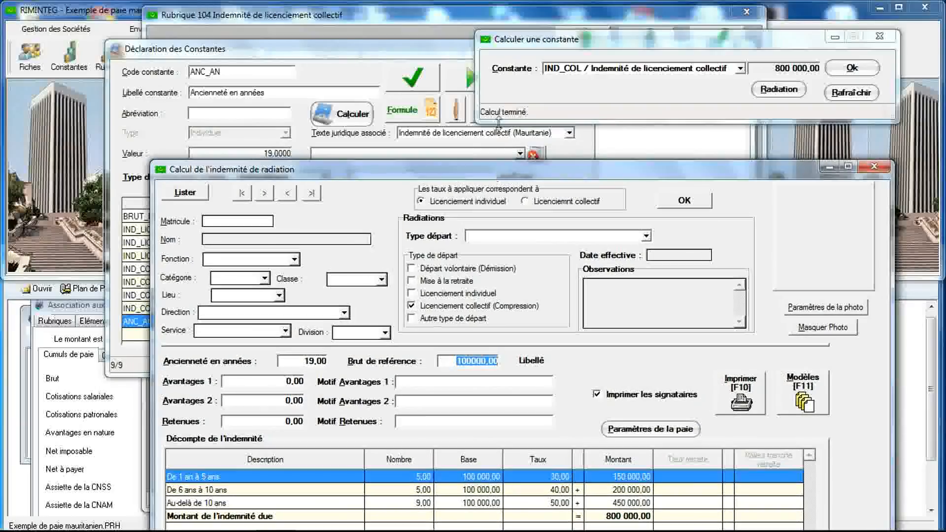
Close the radiation indemnity calculation, the constant calculator and the constants declaration, and uncover the cumul influences of rubrique 104.
left_click(878, 168)
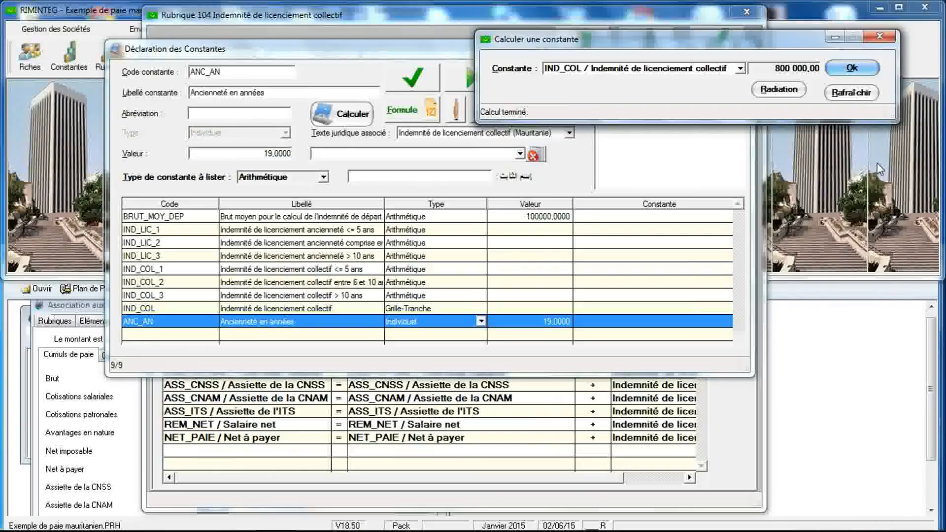
left_click(877, 38)
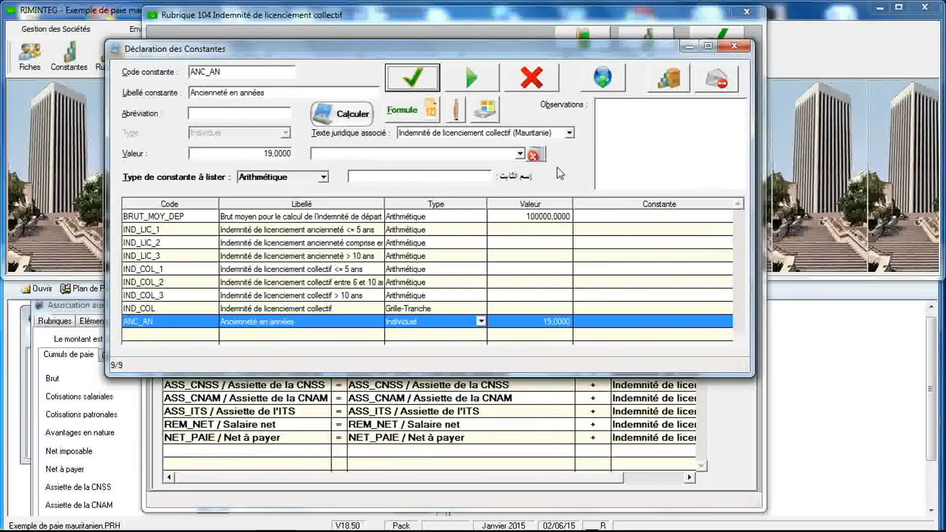
left_click(734, 46)
left_click_drag(417, 205, 409, 2)
left_click_drag(533, 94, 532, 79)
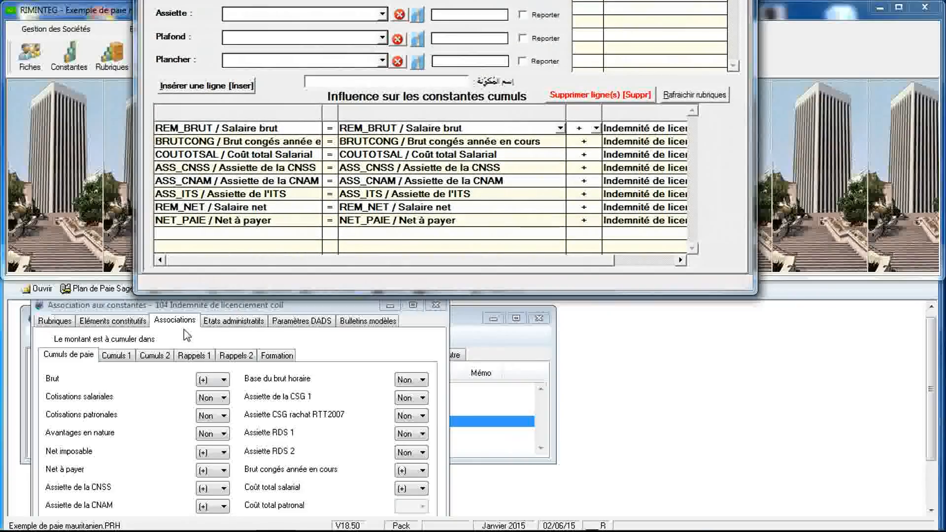
Switch to Sage Paie and open its list of constants, restricted to the Calcul type.
left_click(658, 374)
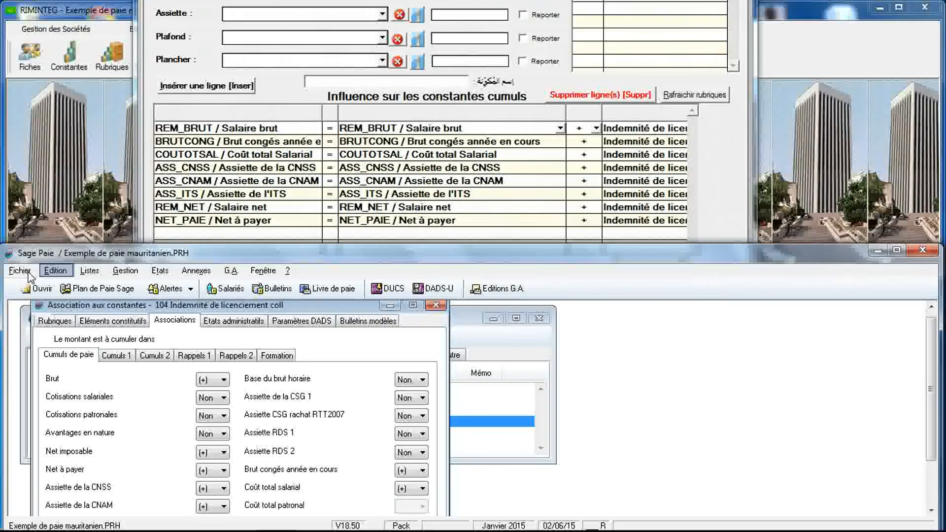
left_click(729, 193)
left_click_drag(729, 192, 735, 127)
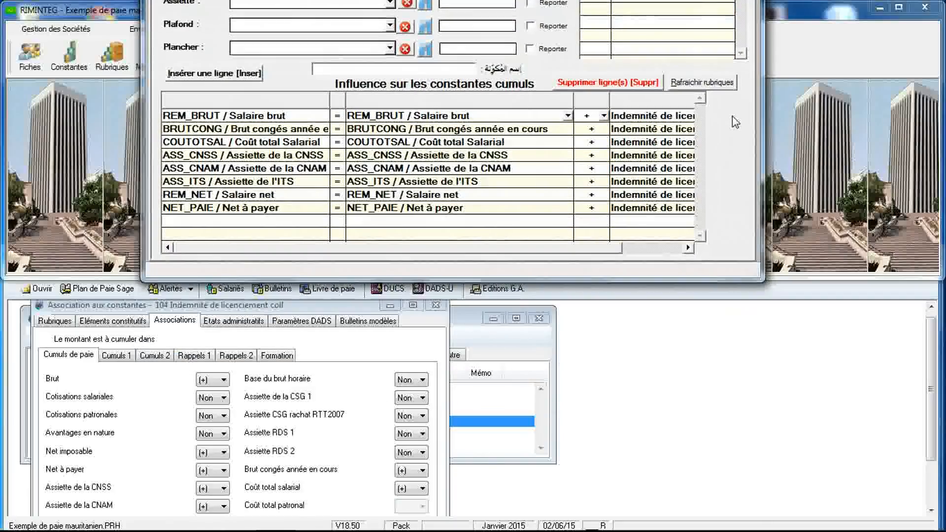
left_click(648, 396)
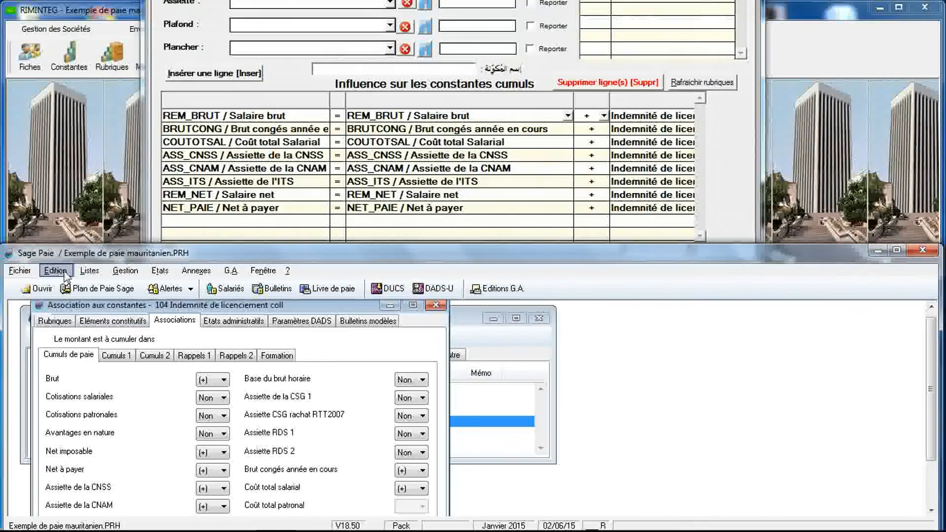
left_click(89, 273)
left_click(117, 303)
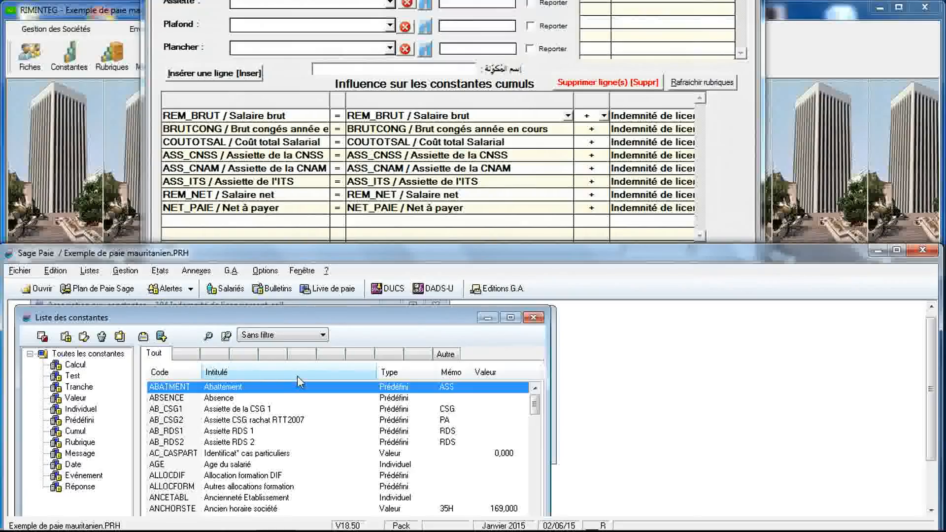
left_click(77, 367)
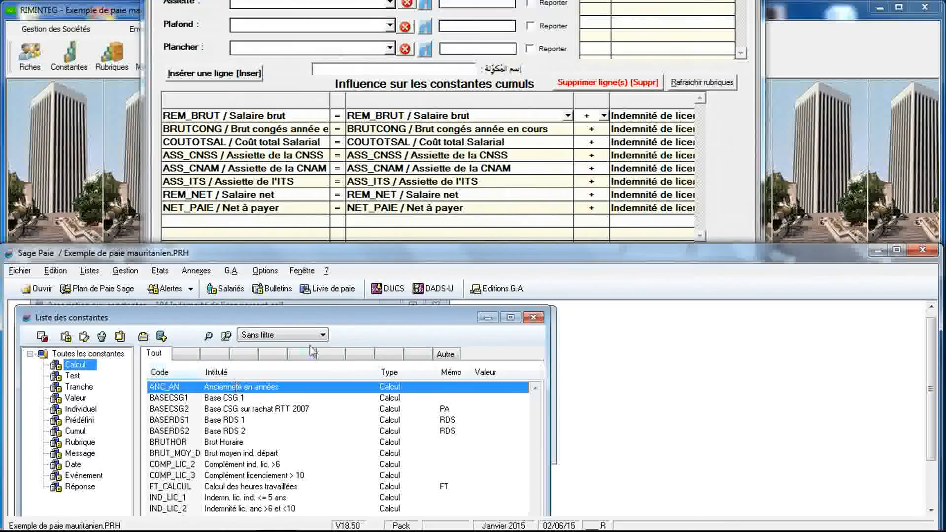
left_click_drag(339, 323, 342, 306)
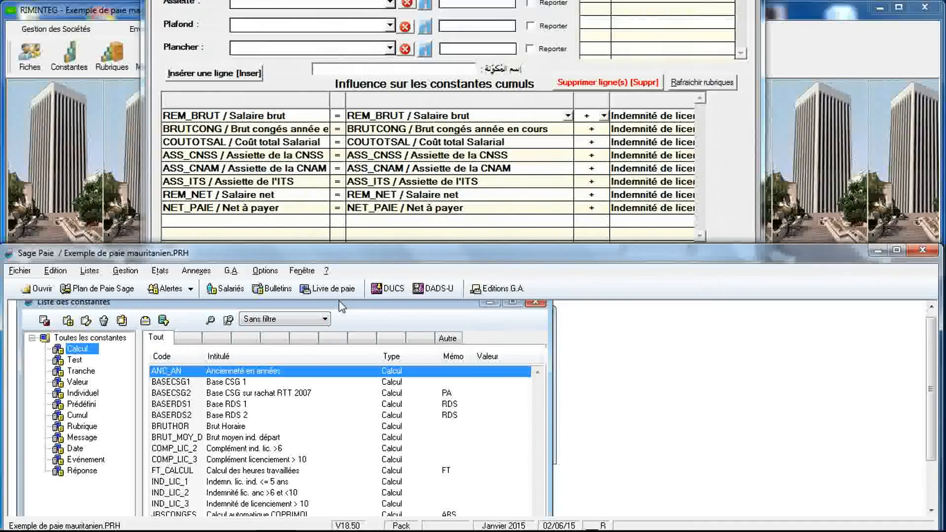
Duplicate the constant IND_LIC_1 with the code IND_COL_1 and the title "Indemn. lic. col. <= 5 ans".
left_click(246, 482)
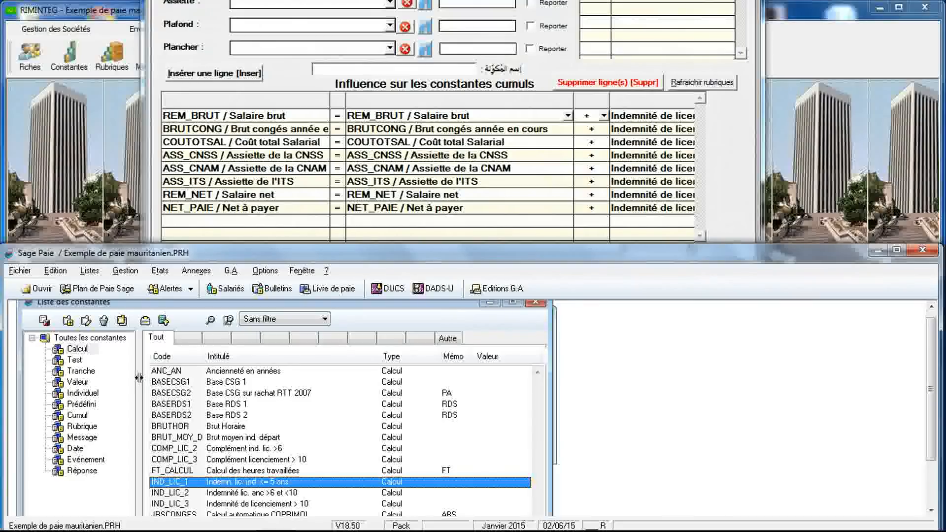
left_click(124, 320)
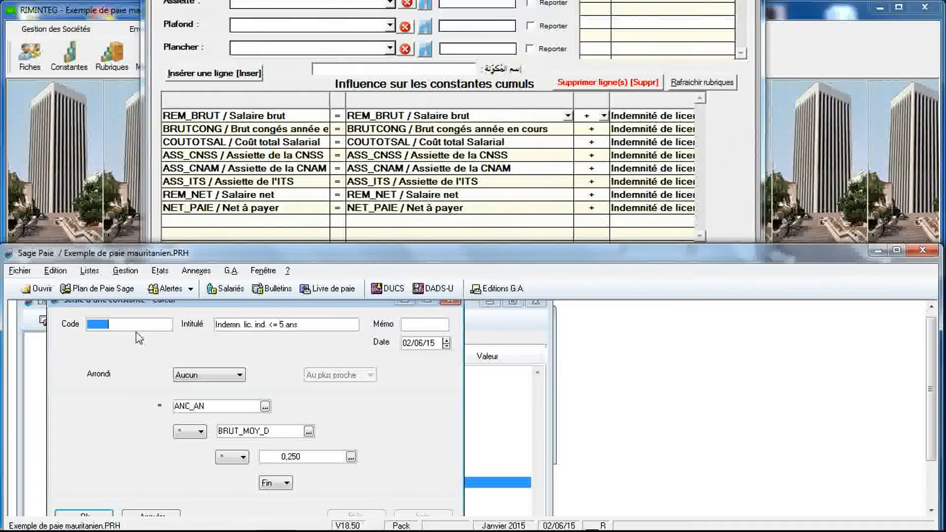
type("IND")
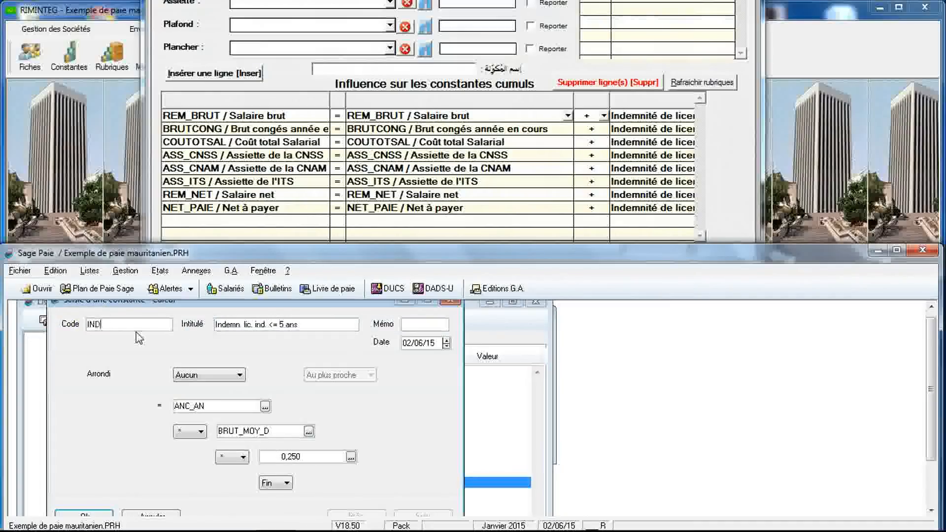
type("_COL_1")
left_click(258, 323)
left_click(258, 323)
double_click(260, 322)
type("col.")
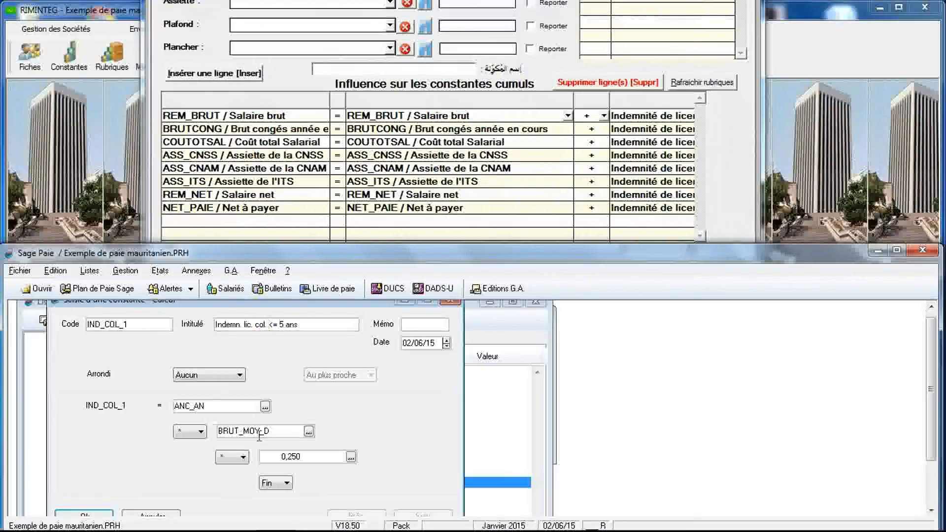
Set the multiplier in the IND_COL_1 formula to 0,3 and save the constant.
left_click(290, 456)
left_click(289, 456)
double_click(290, 456)
type("0,3")
left_click(94, 514)
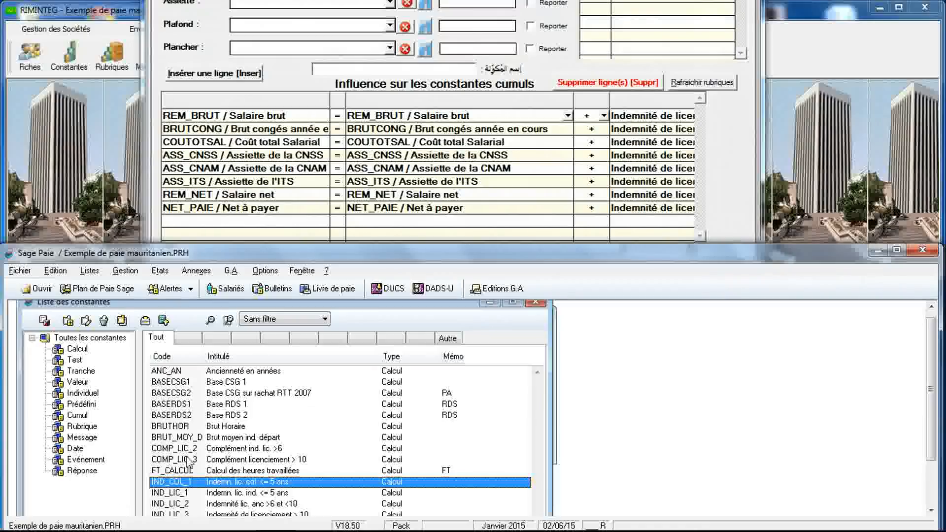
left_click(236, 494)
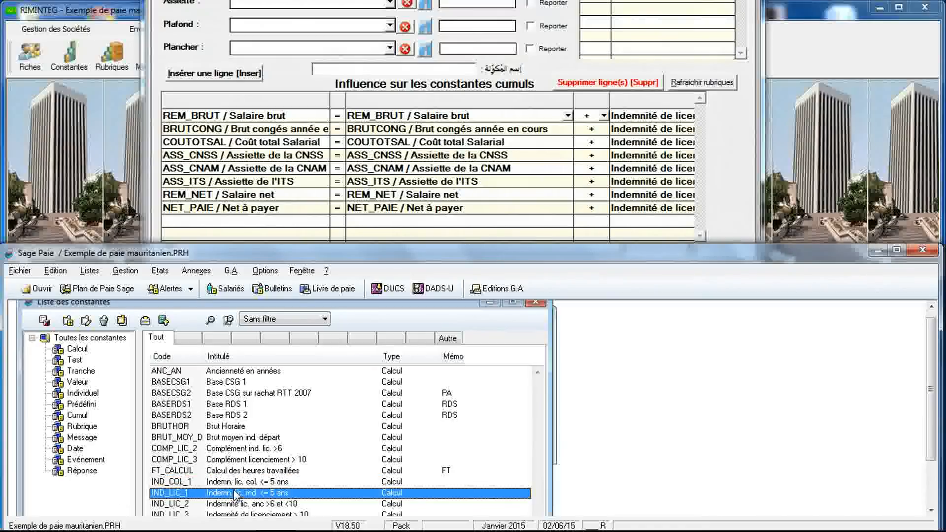
left_click(122, 320)
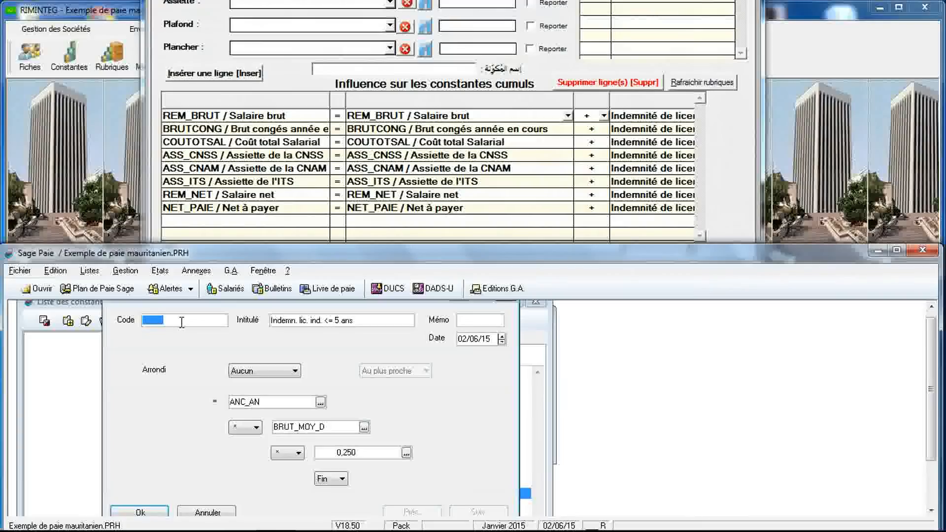
type("IND")
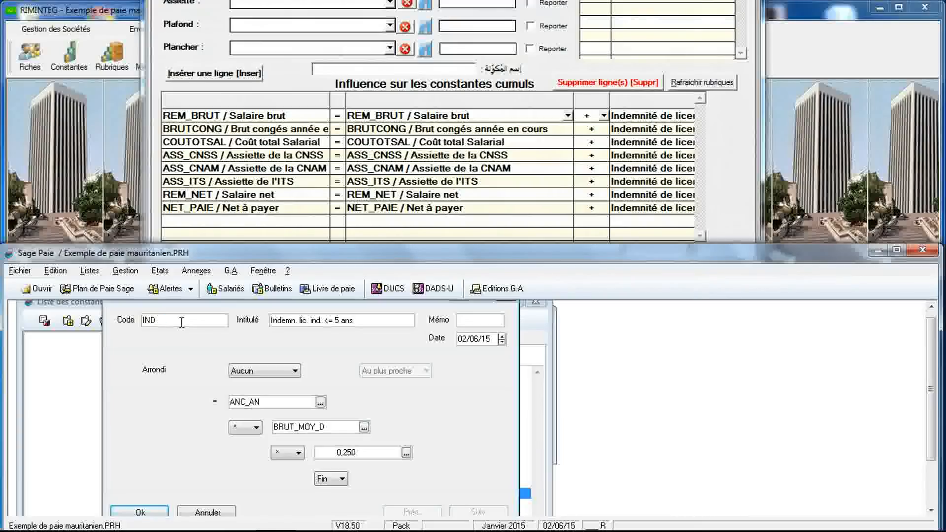
type("_COL")
type("_5")
left_click(326, 320)
left_click(325, 320)
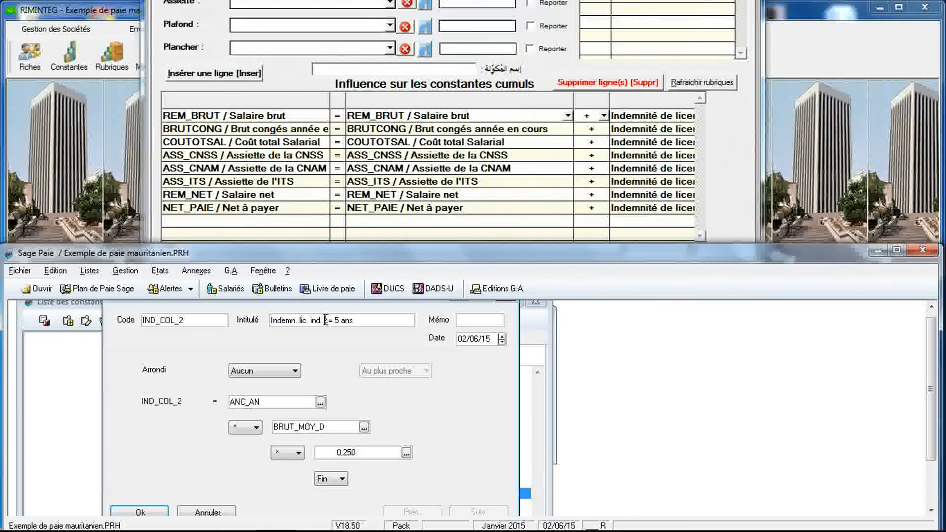
type("col.")
left_click(207, 512)
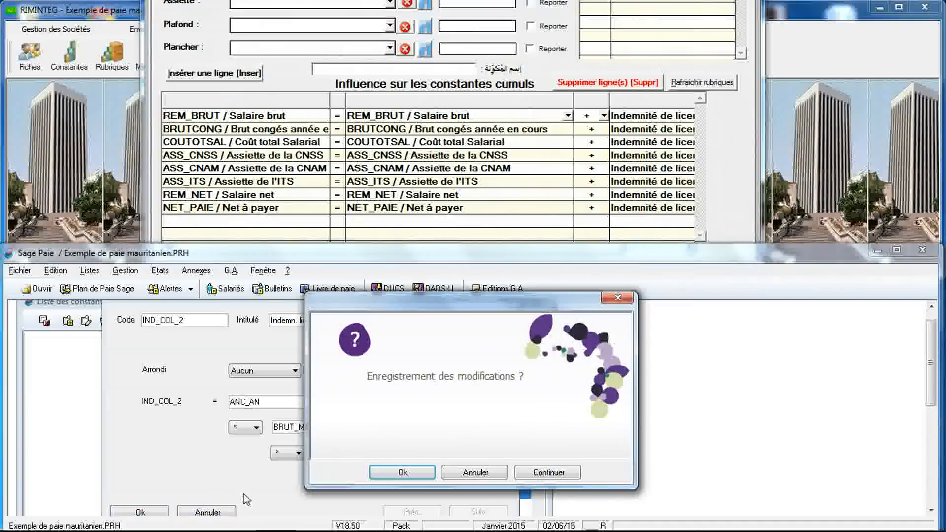
left_click(473, 472)
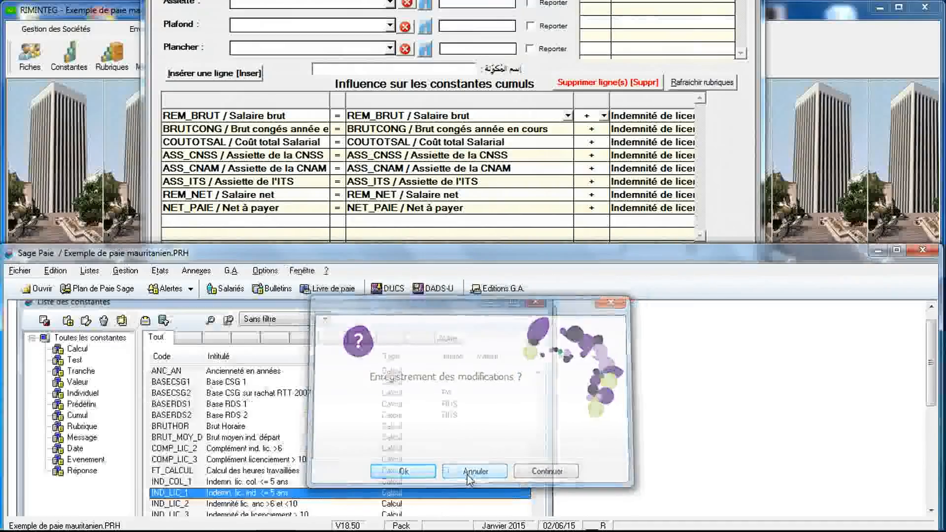
Duplicate the constant IND_LIC_2 with the code IND_COL_2 and the title "Indemnité lic. Col. >=6 et<=10".
left_click(243, 506)
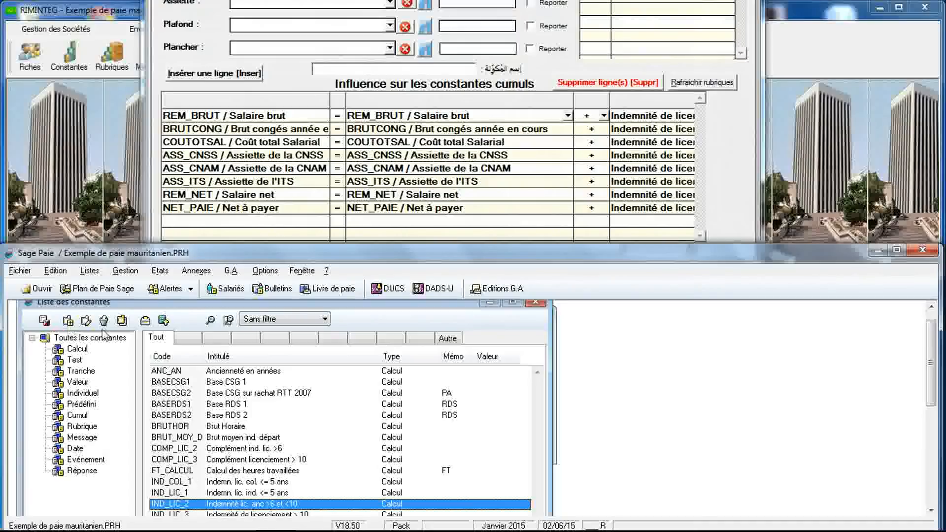
left_click(121, 320)
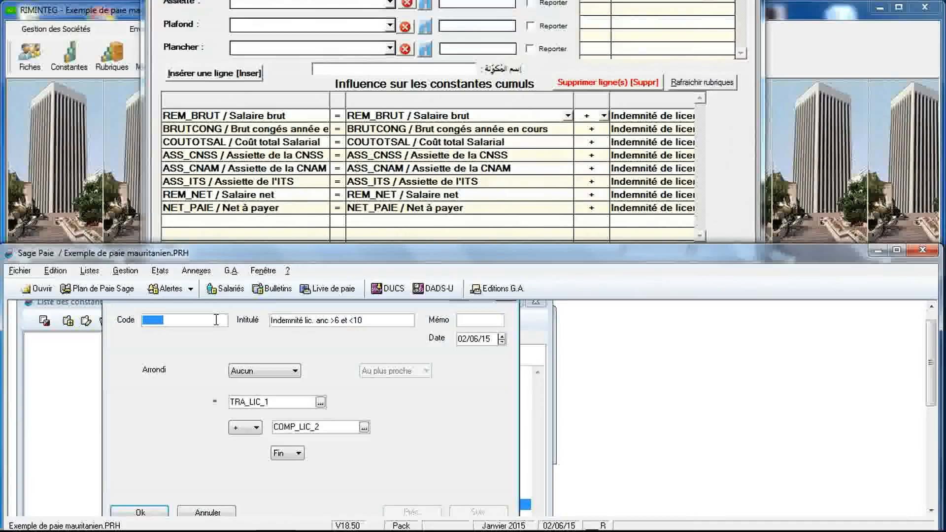
type("IND_COL")
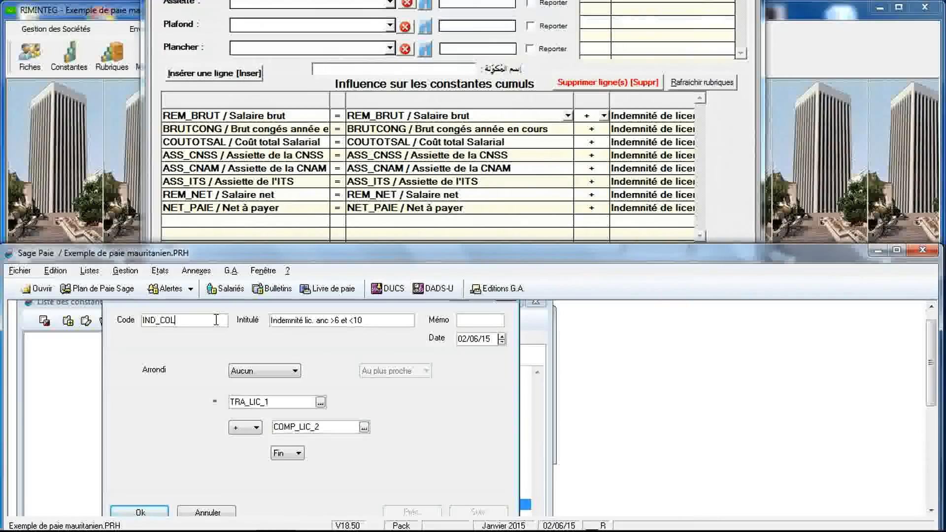
type("_2")
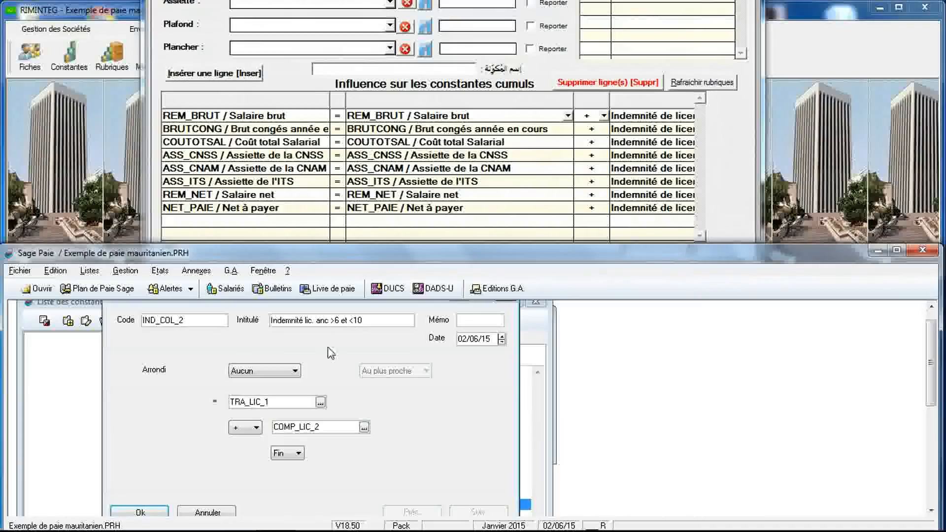
left_click(321, 319)
double_click(321, 319)
type("Col.")
left_click(337, 320)
type("=")
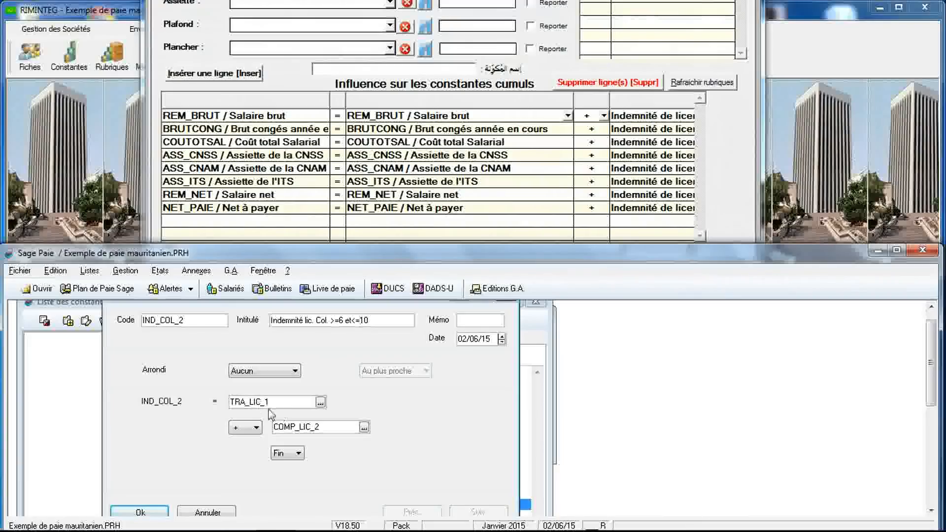
From the first term of IND_COL_2, duplicate TRA_LIC_1 with the code TRA_COL_1 and the title "1ère tranche lice. Collectif".
left_click(321, 403)
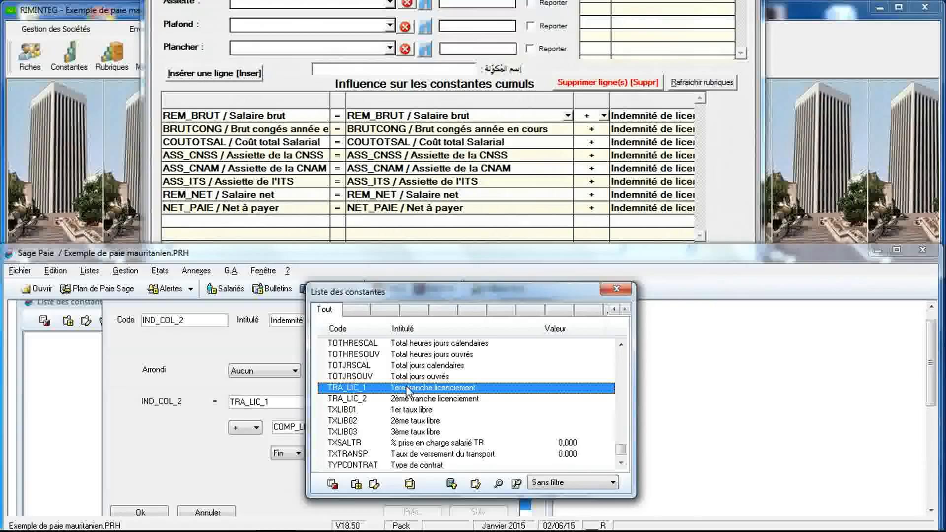
left_click(410, 485)
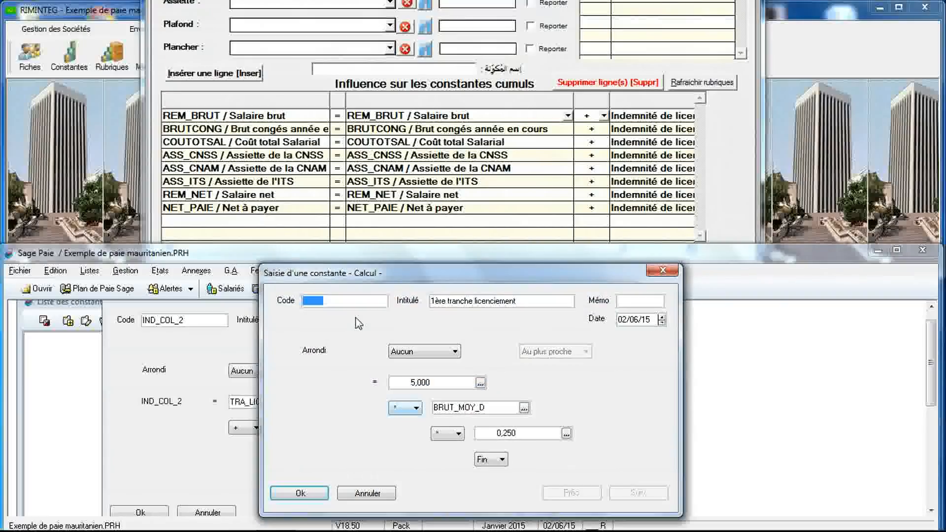
type("TRA_COL_1")
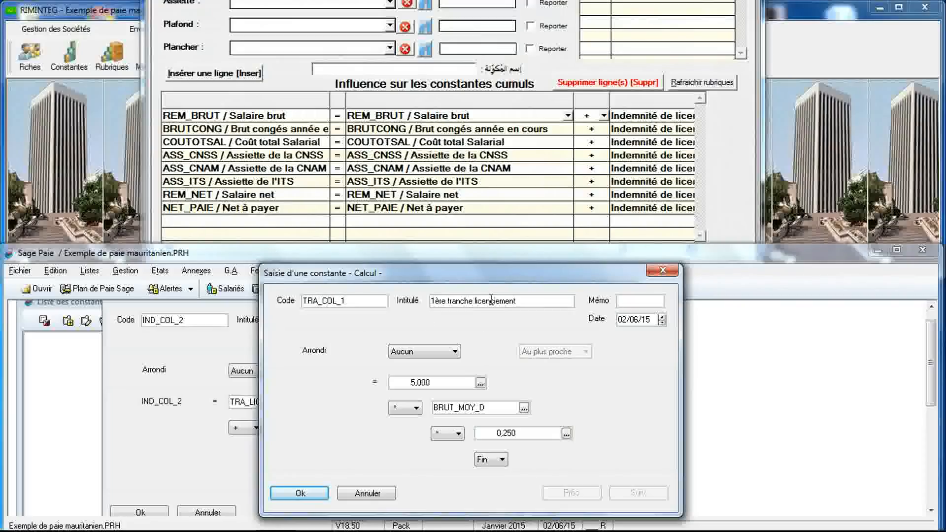
key("Tab")
left_click_drag(486, 301, 518, 298)
key("BackSpace")
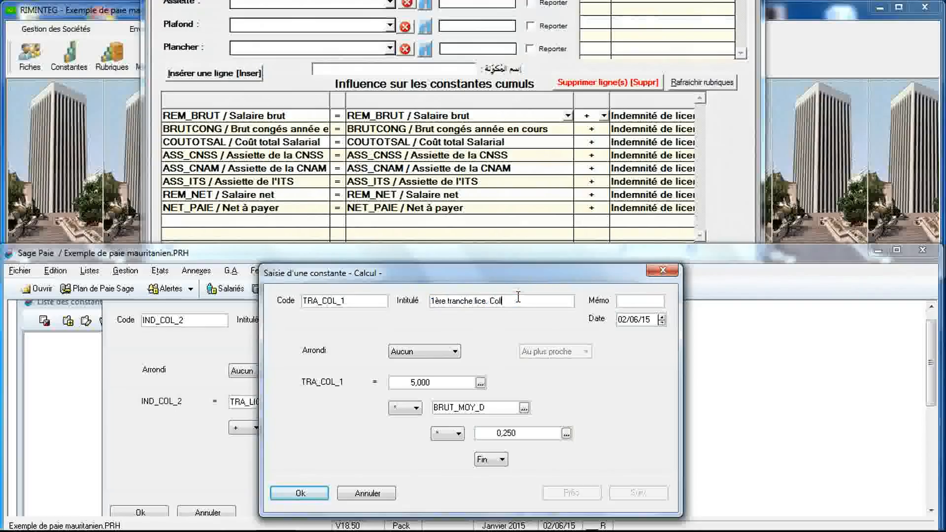
type(". Collectif")
Set the multiplier of TRA_COL_1 to 0.3, save it, and use it as the first term of IND_COL_2.
left_click(519, 435)
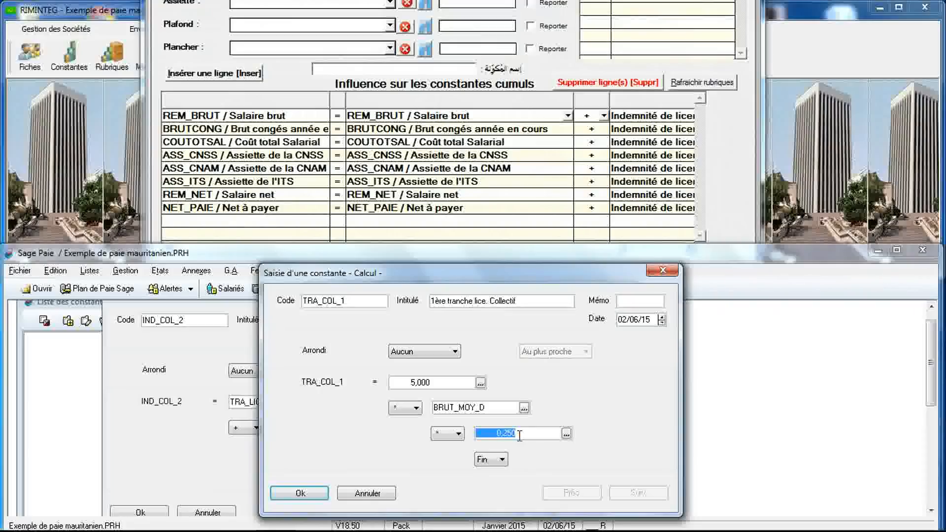
type("0")
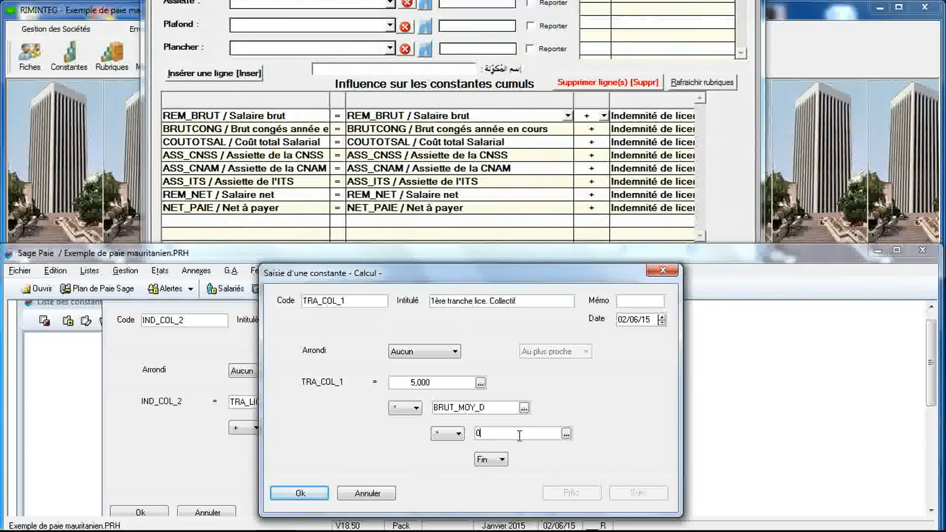
type(".3")
left_click(299, 493)
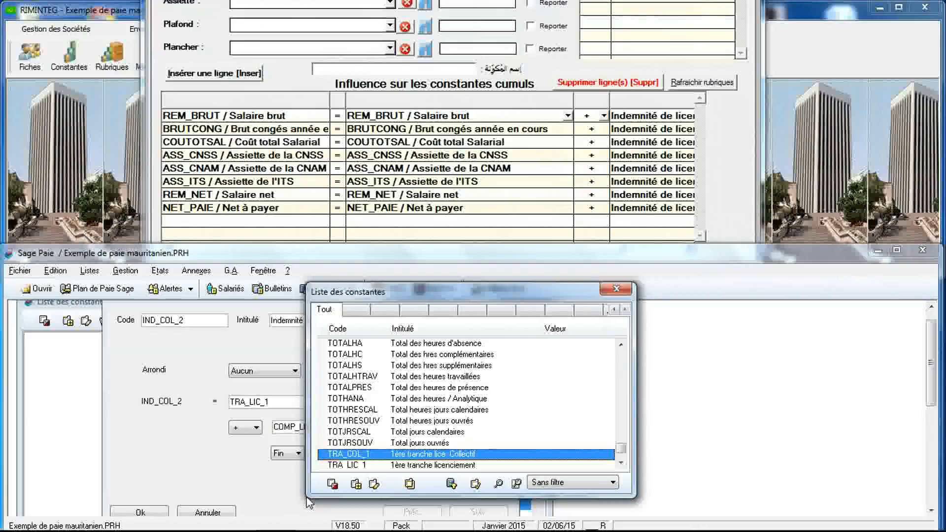
double_click(345, 455)
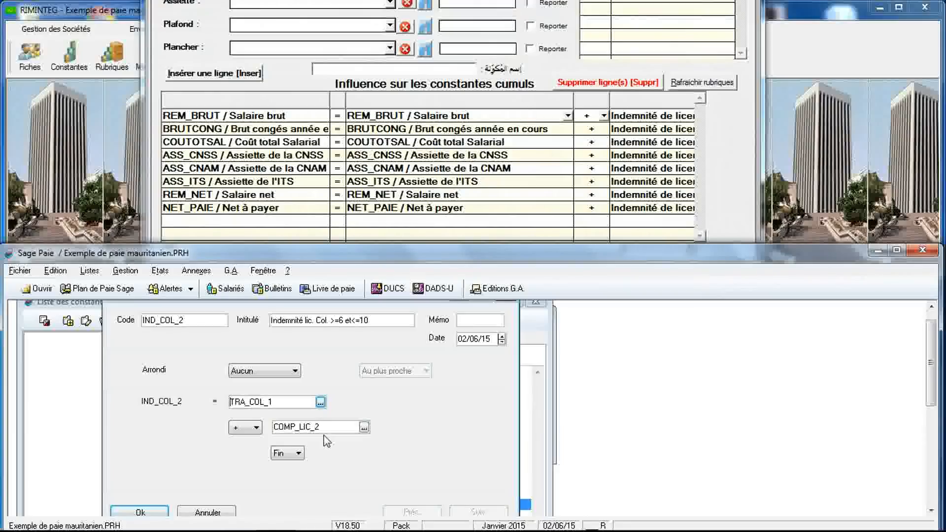
From the second term of IND_COL_2, duplicate the constant COMP_LIC_2 with the code COMP_COL_2.
left_click(363, 427)
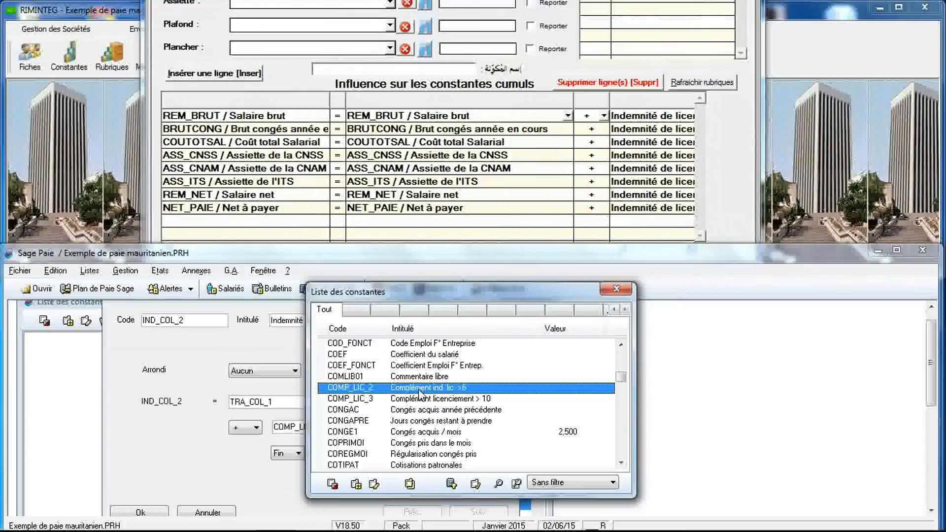
left_click(410, 484)
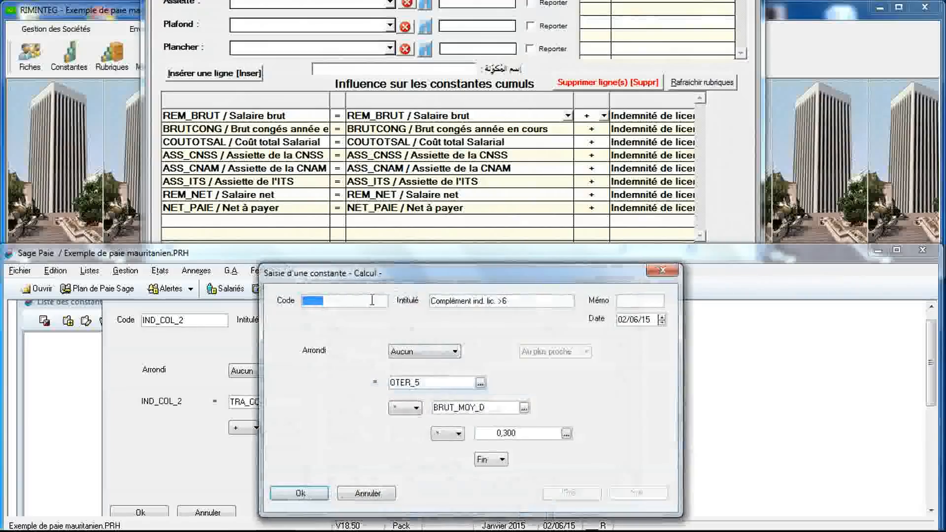
type("c")
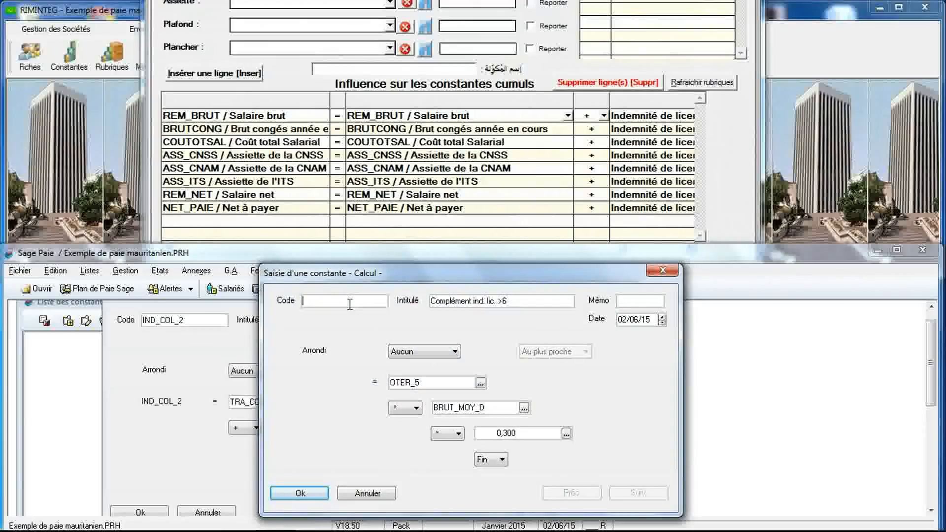
type("omp_COL_2")
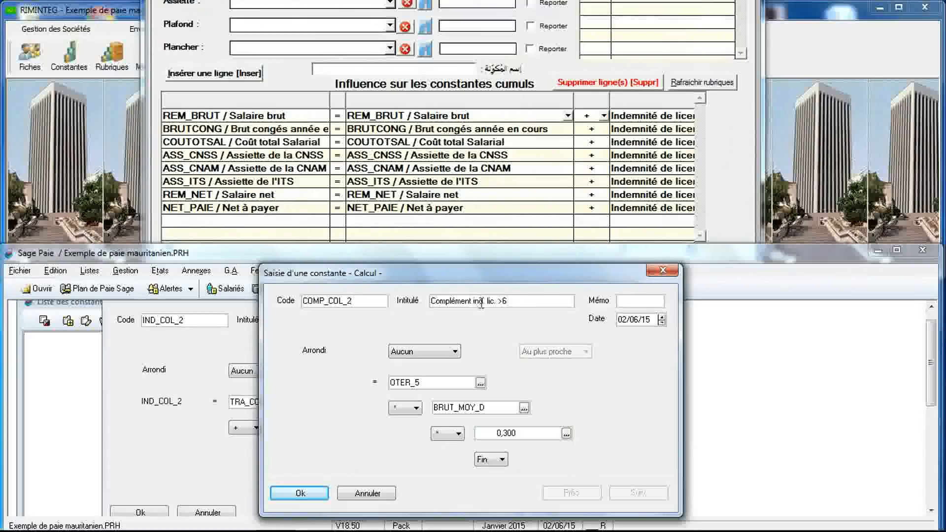
key("Tab")
Change the title of COMP_COL_2 to "Compl. ind. lic. Col. >=6-<=10".
left_click(496, 300)
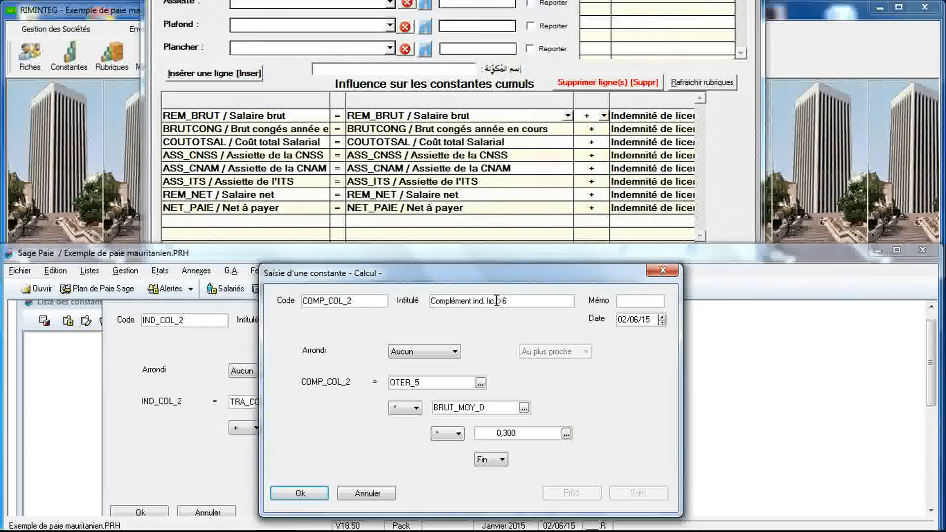
type("Col.")
left_click(520, 302)
type("=")
left_click_drag(460, 300, 474, 300)
key("BackSpace")
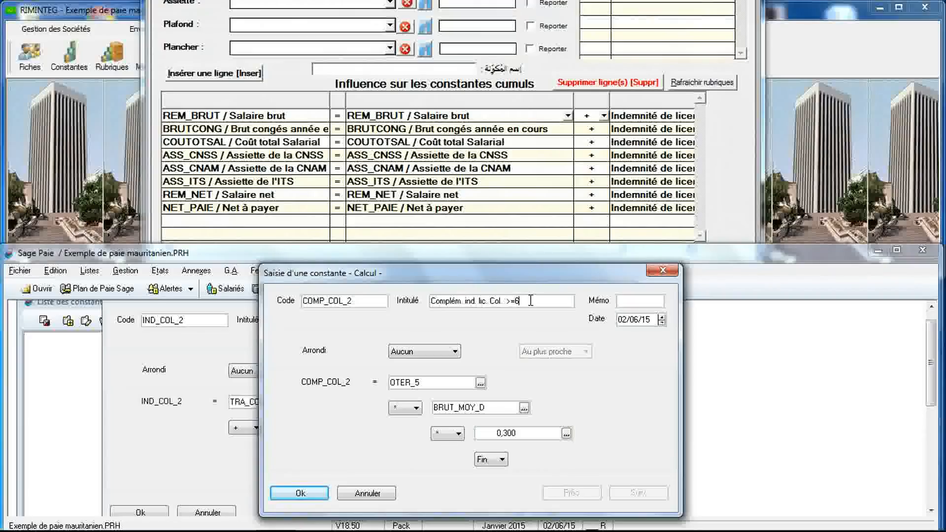
type("l")
key("BackSpace")
type("t")
type(">")
type("<=")
left_click_drag(450, 301, 462, 302)
key("Delete")
type(".")
left_click(526, 301)
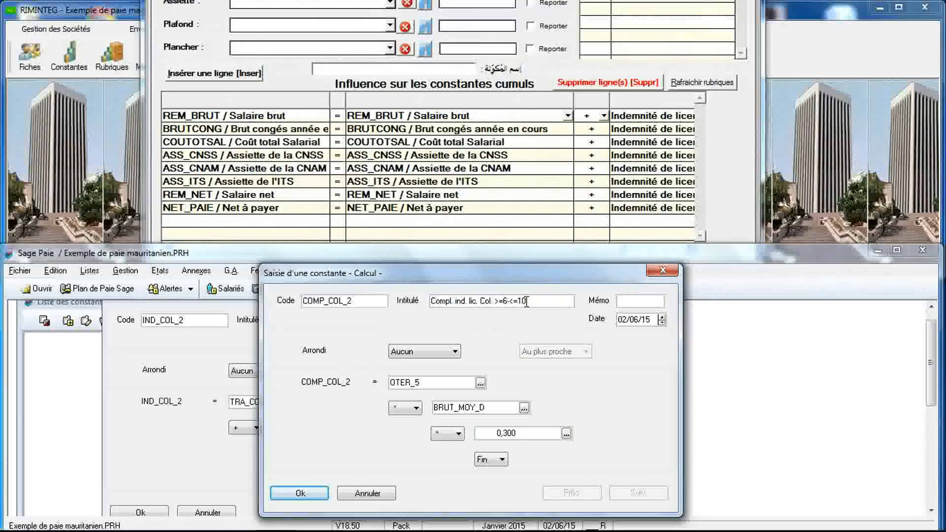
type(".")
key("BackSpace")
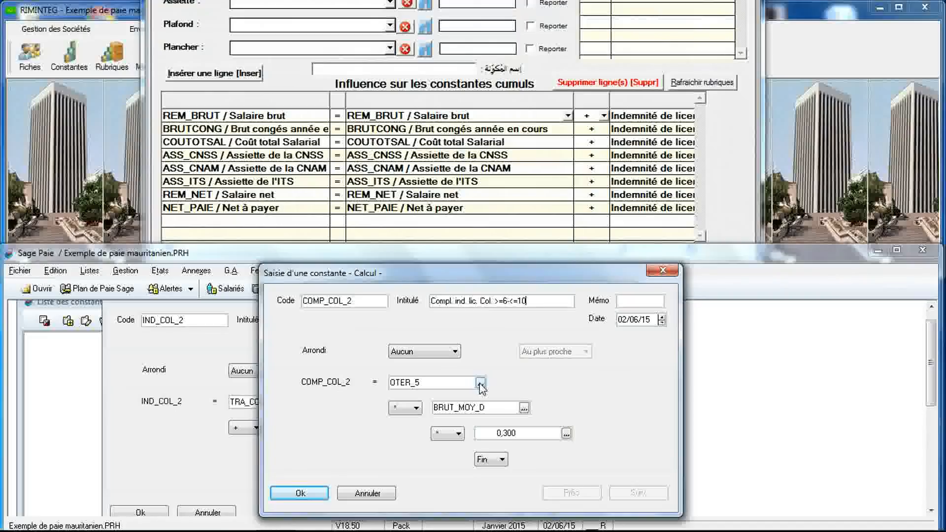
Set the multiplier of COMP_COL_2 to 0.4, use it as the second term of IND_COL_2, and save both constants.
left_click(518, 432)
type("0.4")
left_click(300, 493)
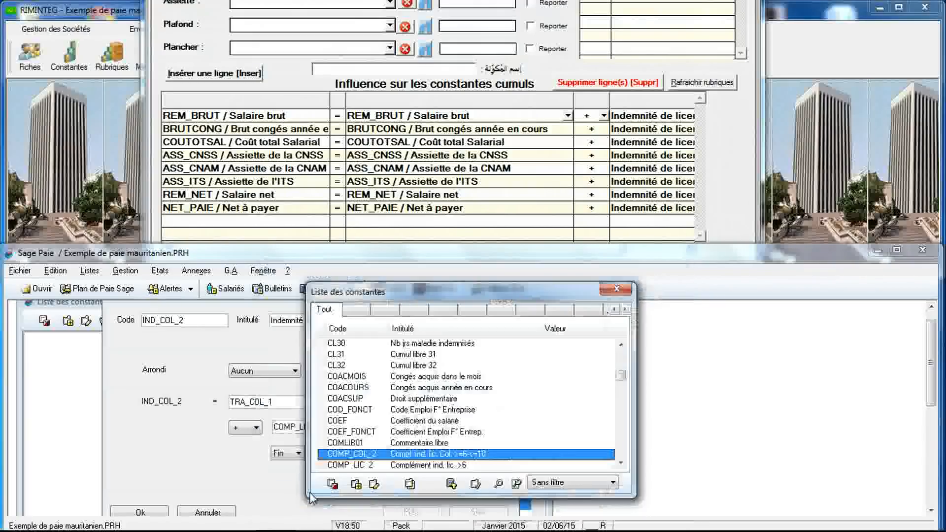
double_click(326, 456)
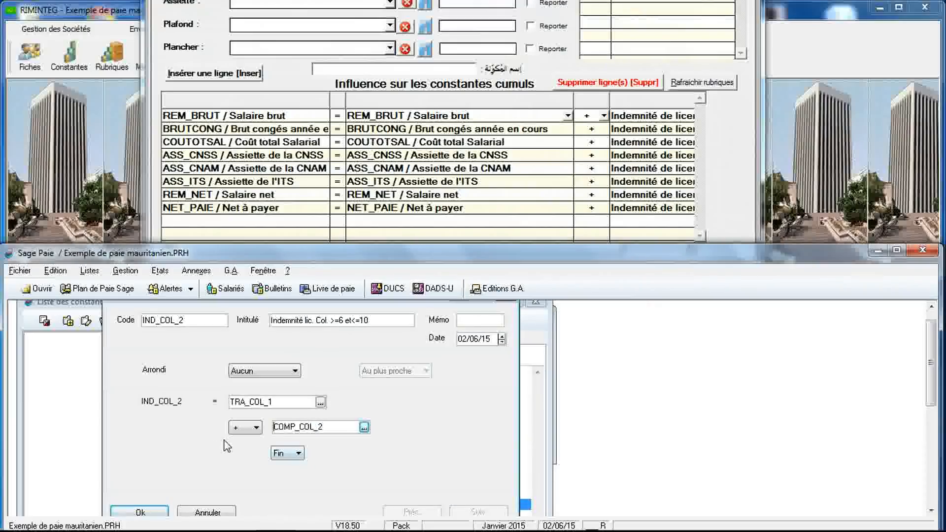
left_click(140, 512)
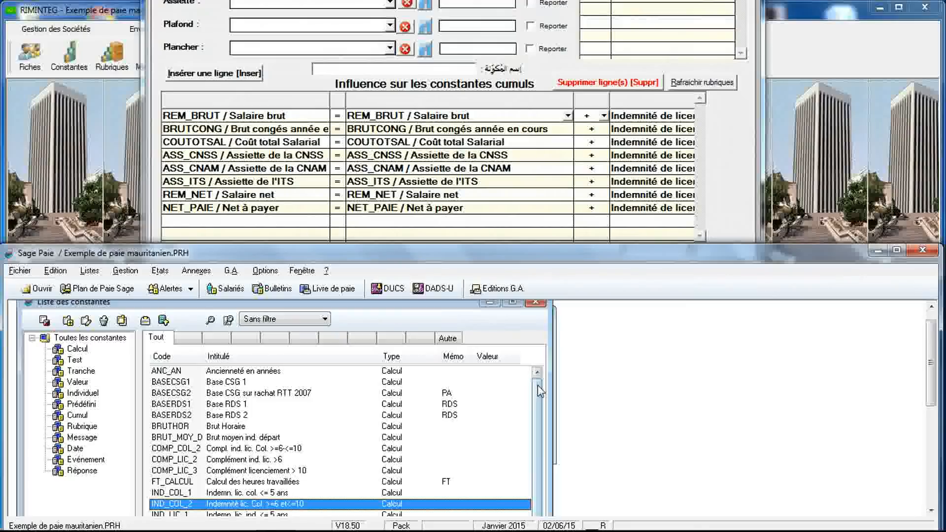
Duplicate the constant IND_LIC_3 with the code IND_COL_3 and the title "Indemnité de lic. Coll.> 10".
scroll(540, 392, "down", 1)
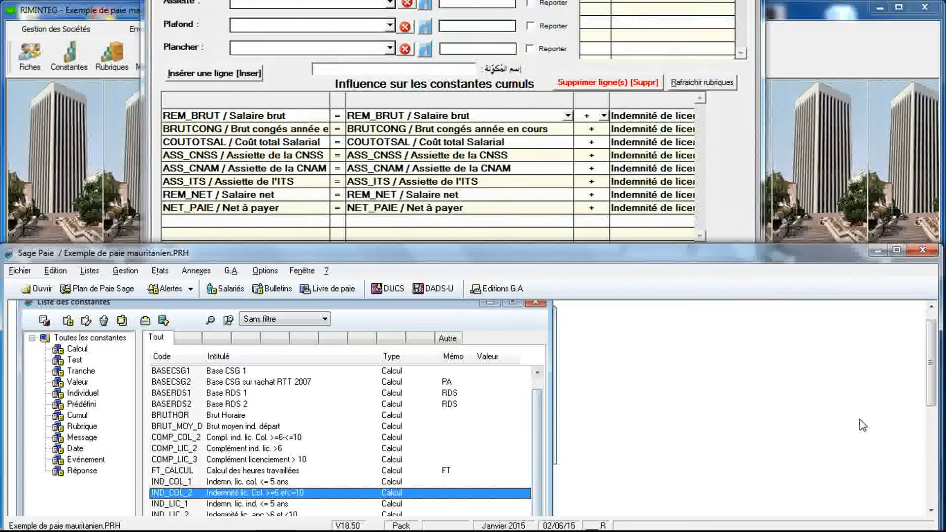
left_click(931, 512)
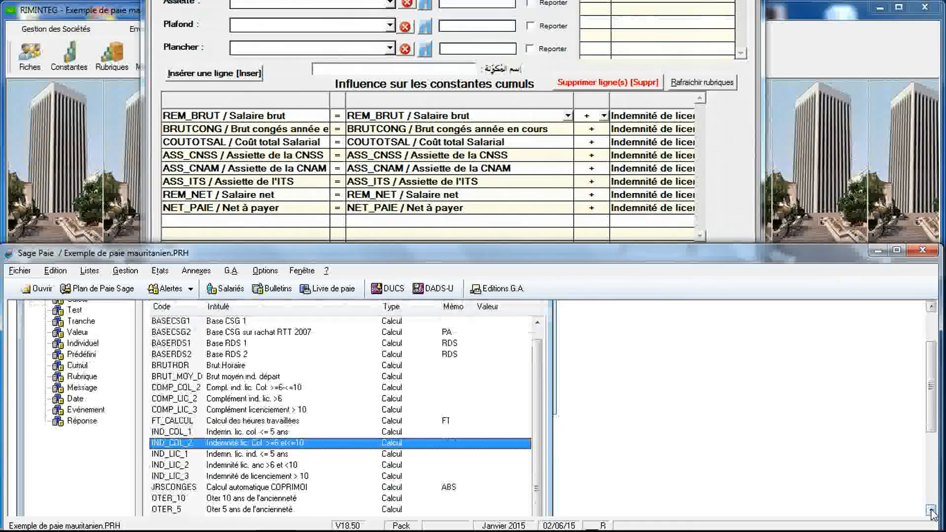
left_click(353, 476)
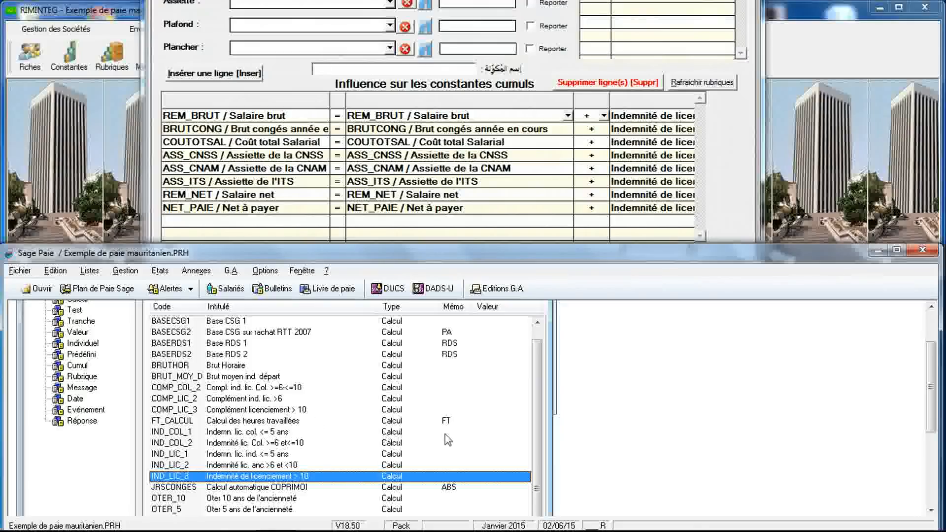
left_click_drag(537, 447, 539, 436)
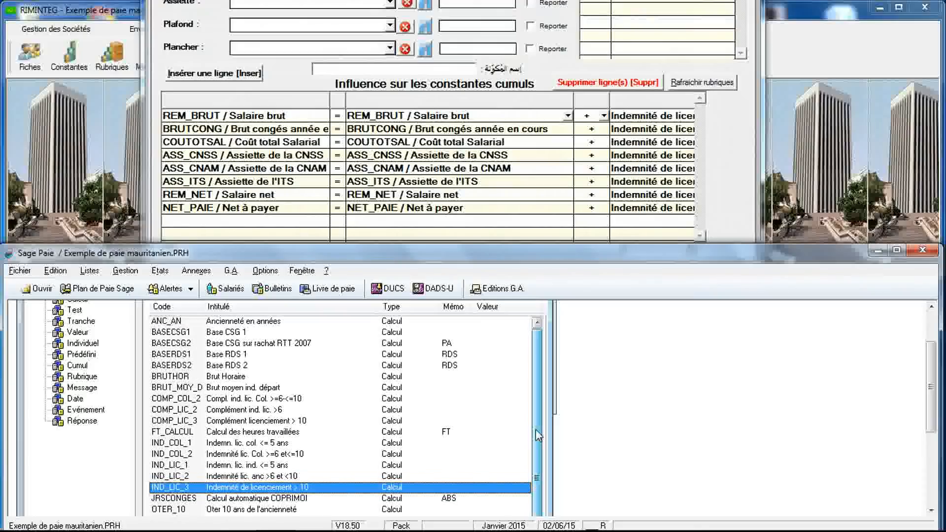
left_click_drag(932, 374, 934, 329)
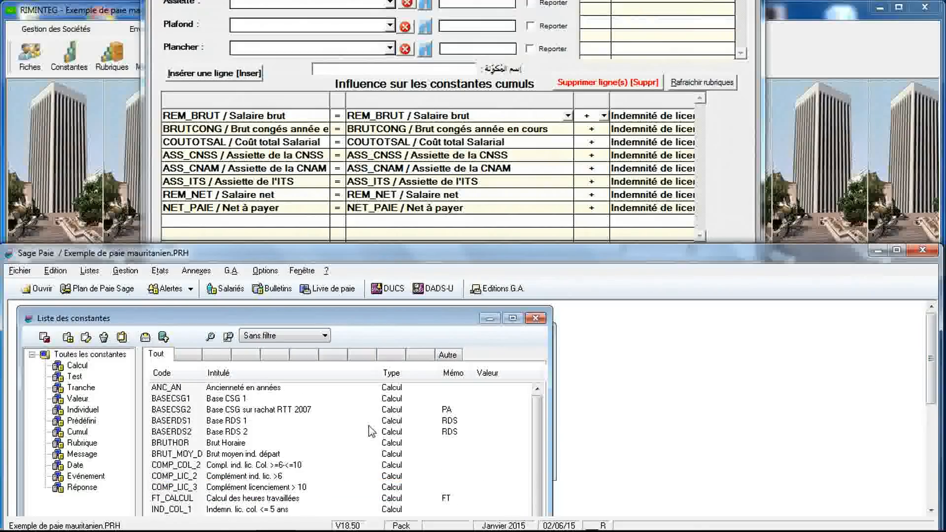
left_click(121, 337)
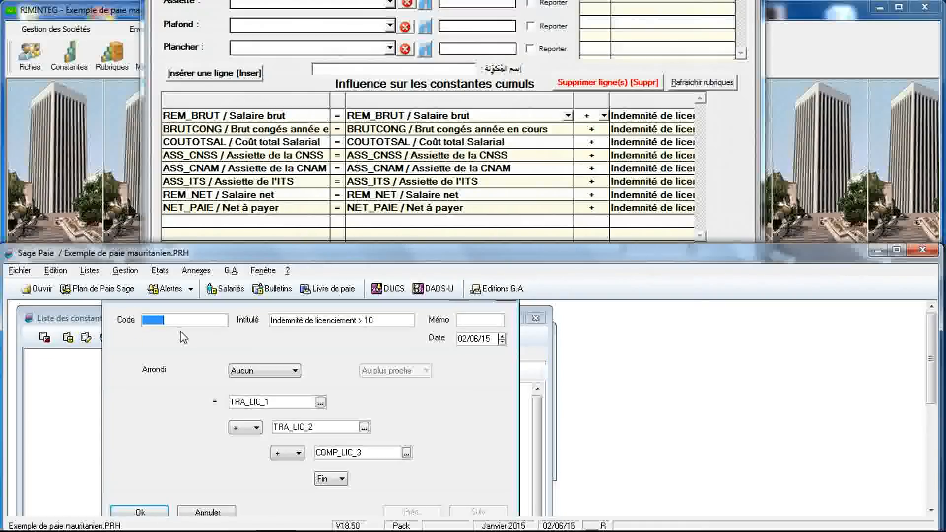
type("IN")
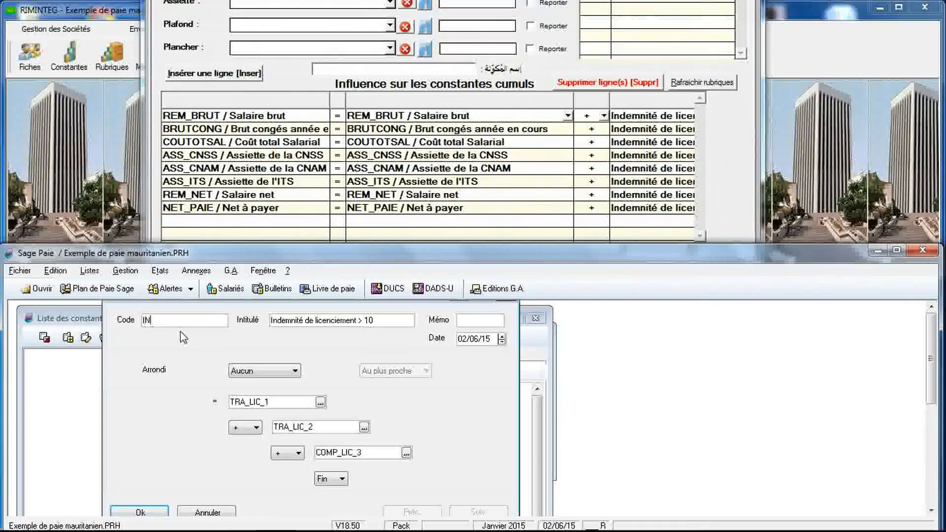
type("D_COL_3")
key("Tab")
left_click_drag(321, 320, 353, 322)
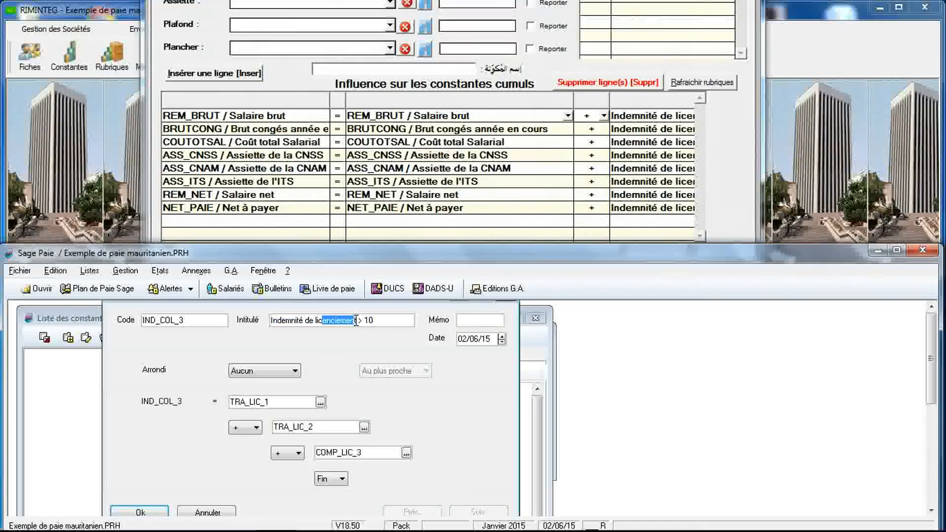
type(". Coll")
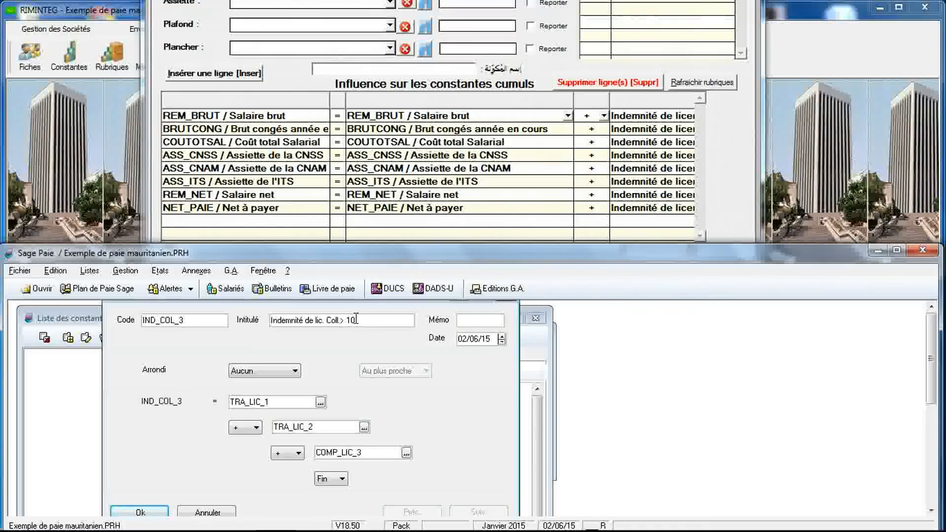
type(".")
Replace the first term of IND_COL_3 with the constant TRA_COL_1.
left_click(321, 402)
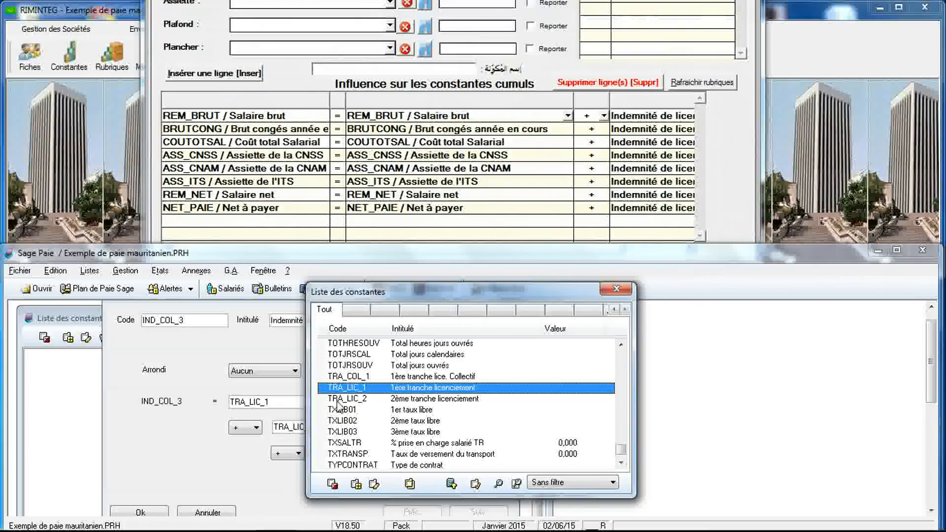
left_click(349, 377)
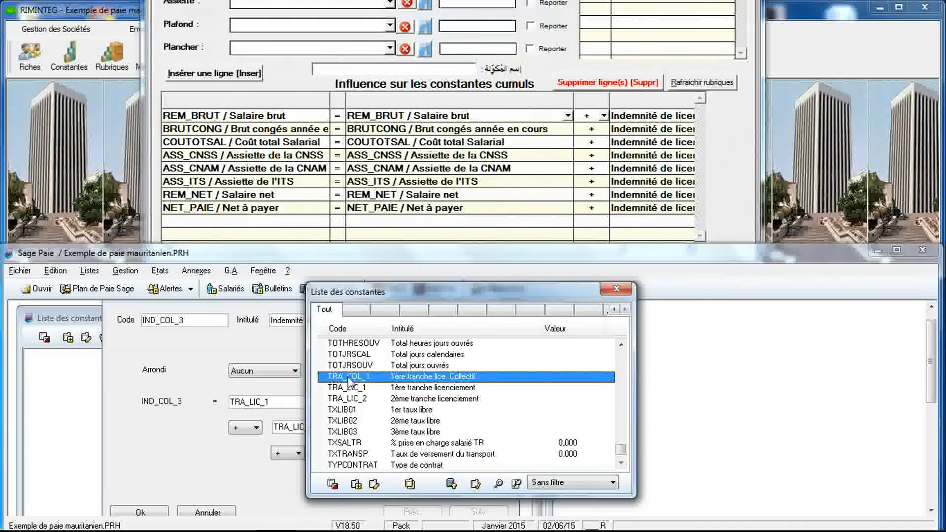
double_click(349, 377)
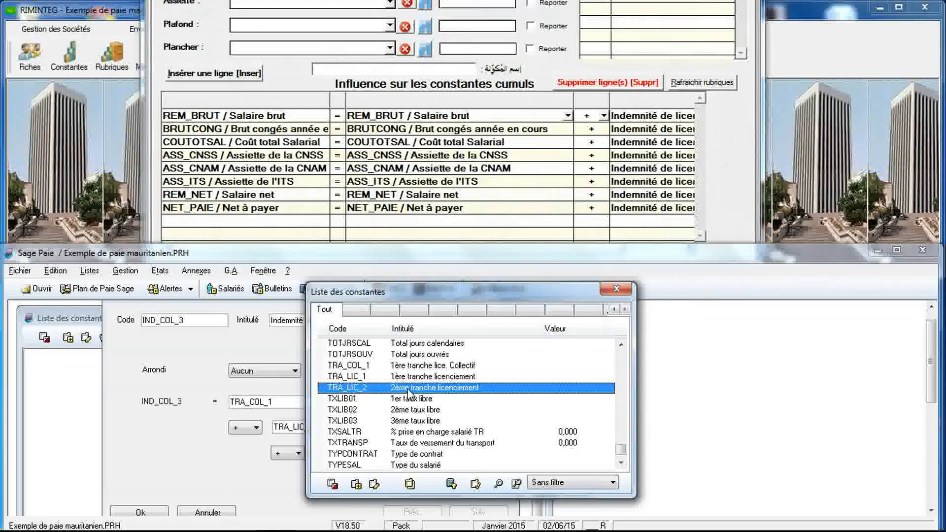
For the second term of IND_COL_3, duplicate the constant TRA_LIC_2 with the code TRA_COL_2 and the title "2ème tranche lic. Coll".
left_click(410, 484)
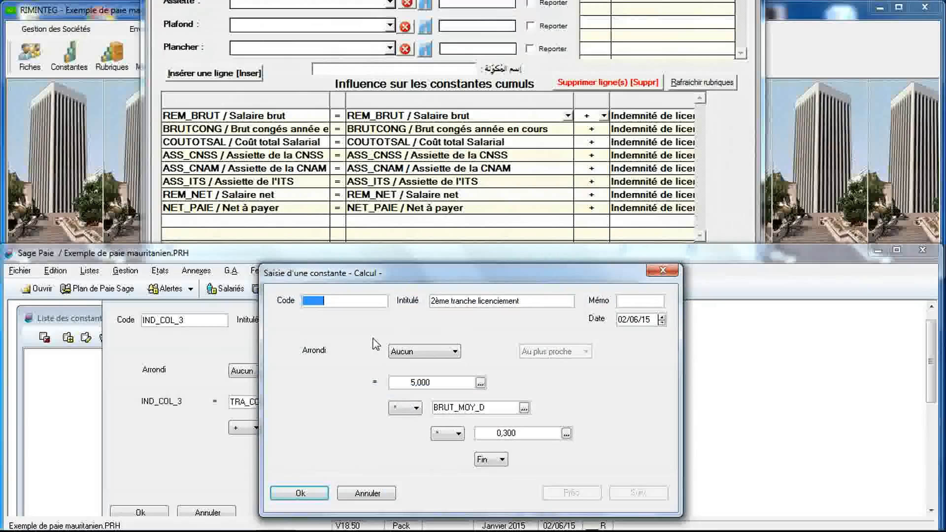
type("TRA")
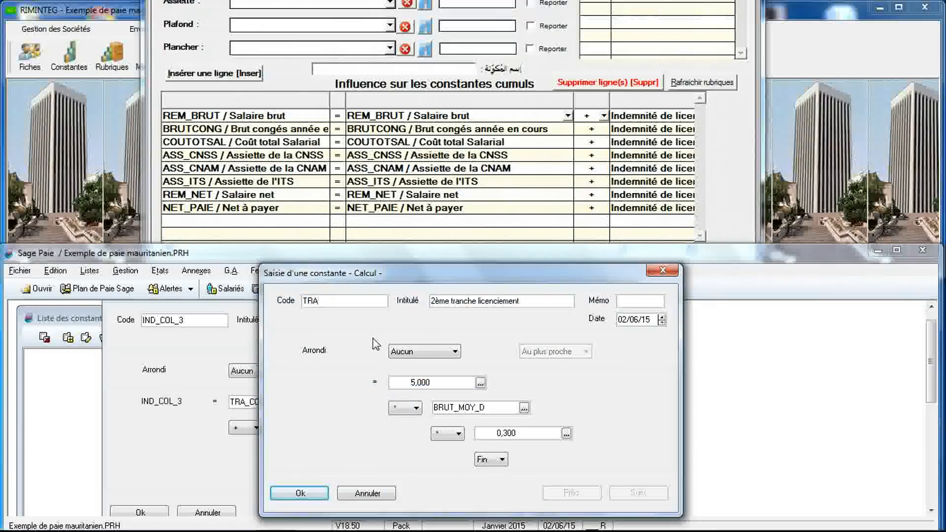
type("_COL_2")
left_click(488, 301)
left_click_drag(488, 300, 527, 306)
key("Delete")
key("BackSpace")
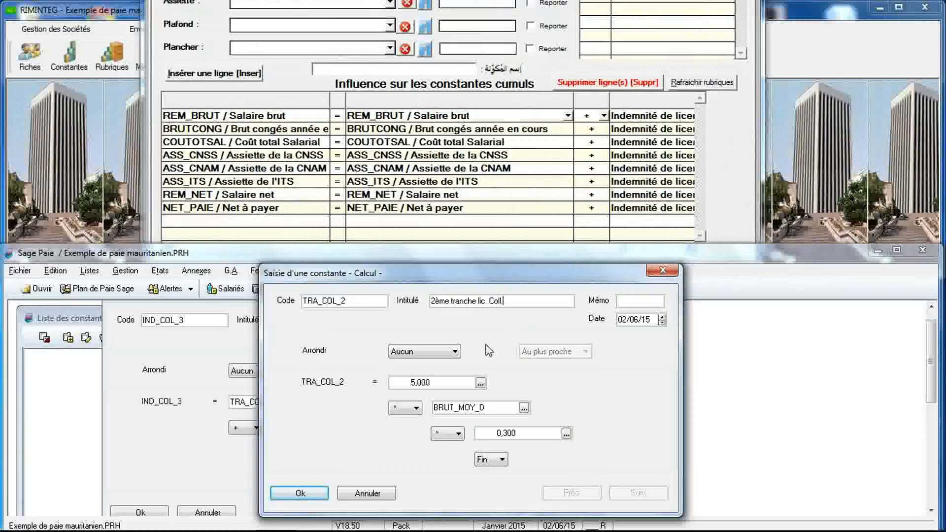
Set the multiplier of TRA_COL_2 to 0.4, save it, and use it as the second term of IND_COL_3.
left_click(520, 432)
type("0")
type(".4")
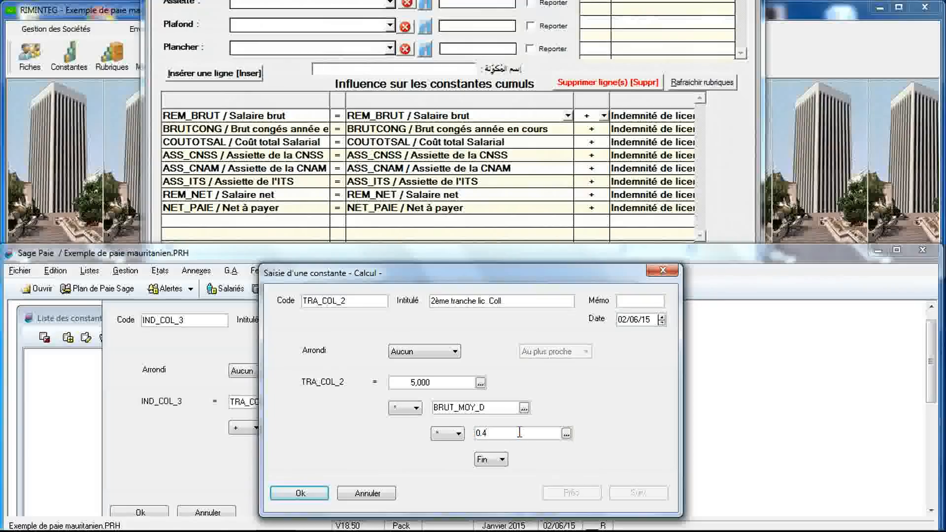
left_click(299, 494)
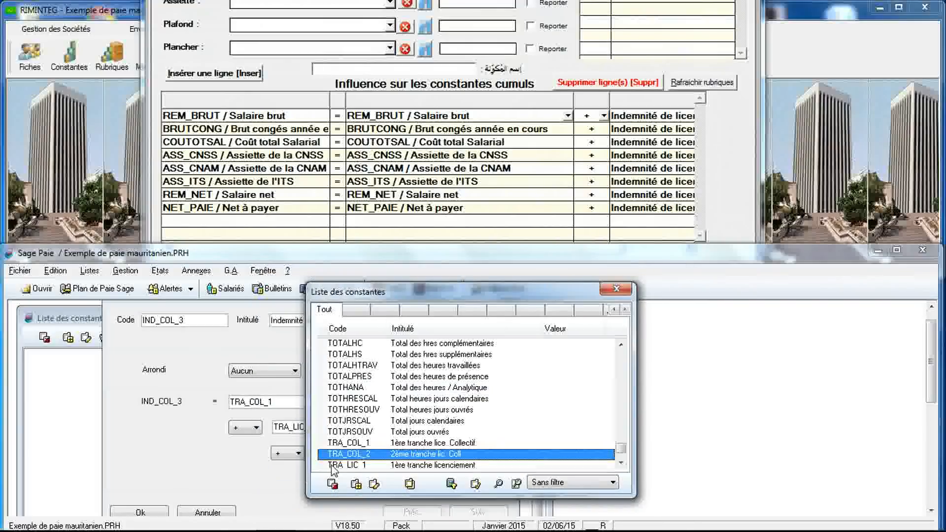
double_click(348, 453)
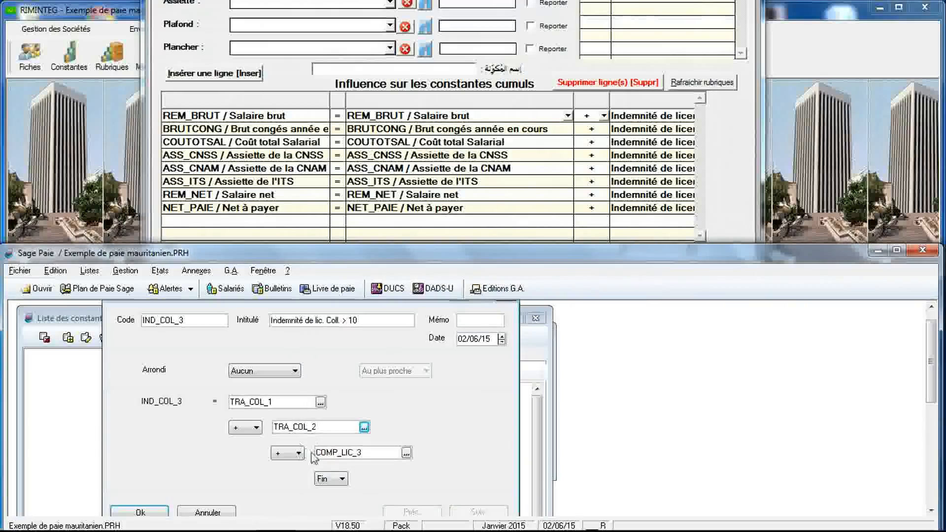
From the third term of IND_COL_3, duplicate COMP_LIC_3 with the code COMP_COL_3 and the title "Complément lic. Coll. > 10".
left_click(406, 453)
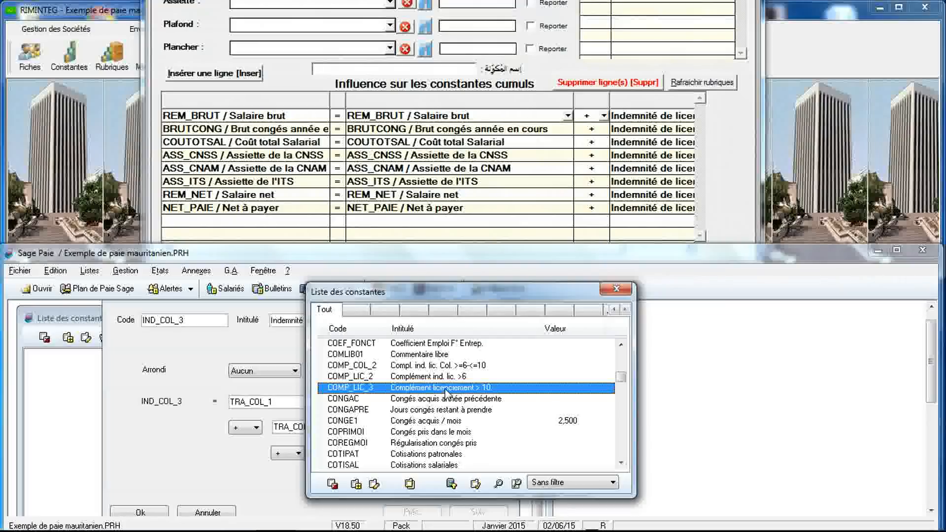
left_click(409, 484)
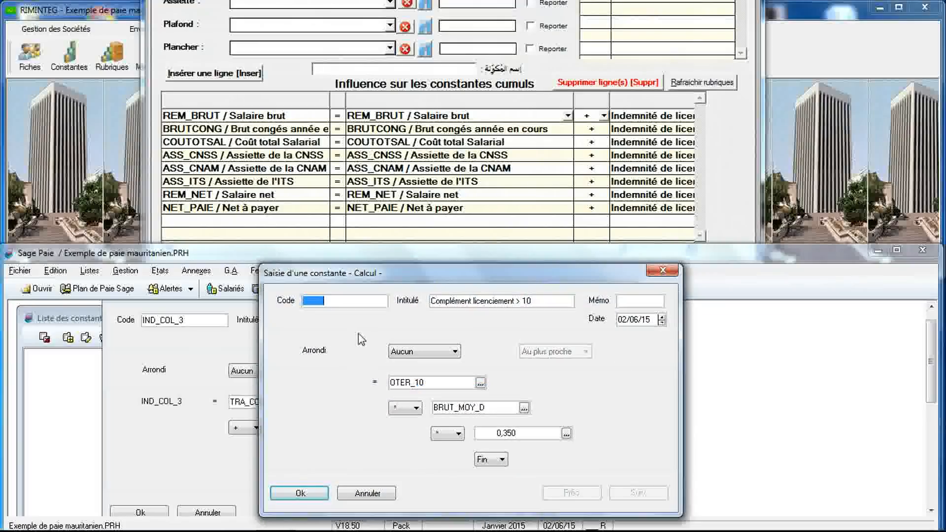
type("COMP")
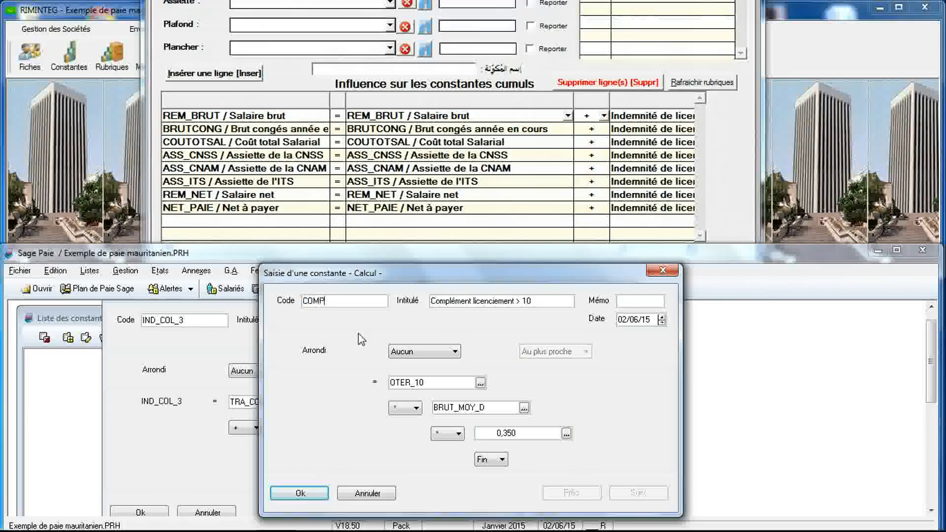
type("_COL")
left_click_drag(440, 278, 591, 262)
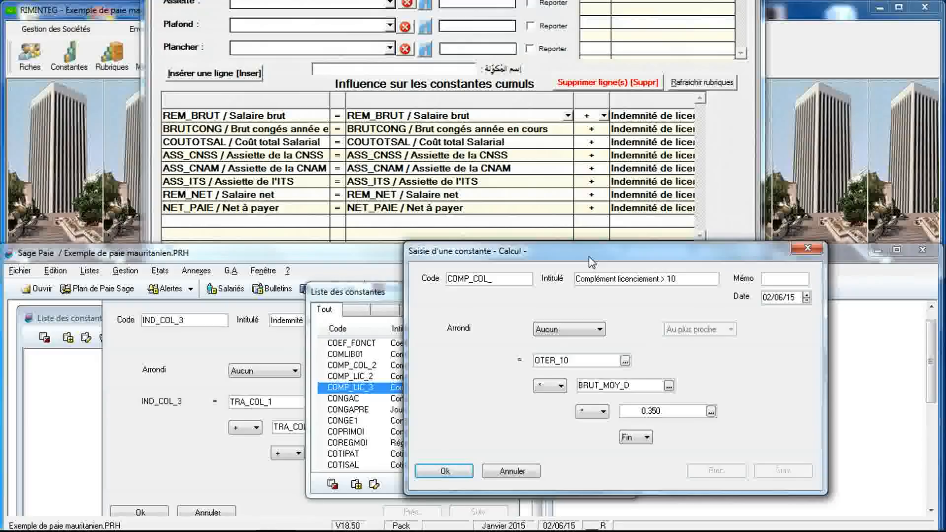
left_click(628, 275)
left_click_drag(624, 275, 653, 274)
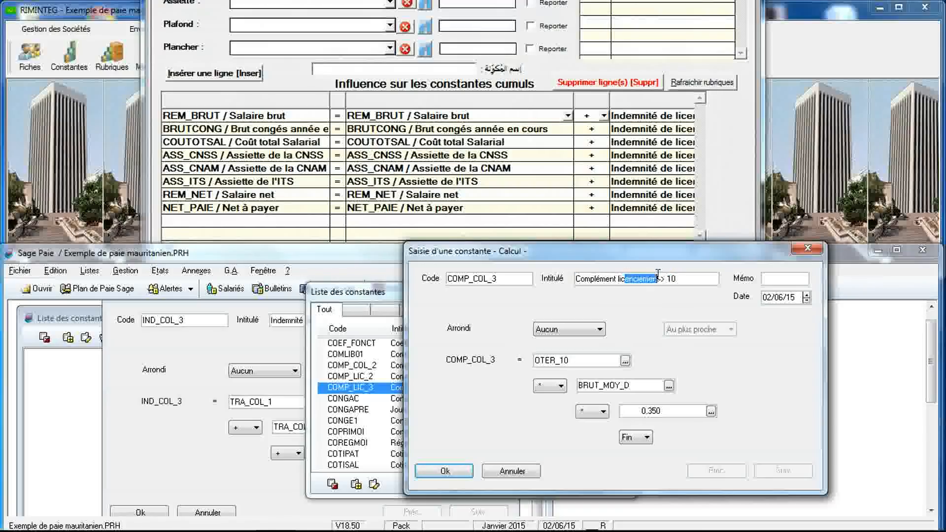
key("BackSpace")
type(". Coll.")
Set the multiplier of COMP_COL_3 to 0.50, use it as the third term of IND_COL_3, and save both constants.
left_click(667, 410)
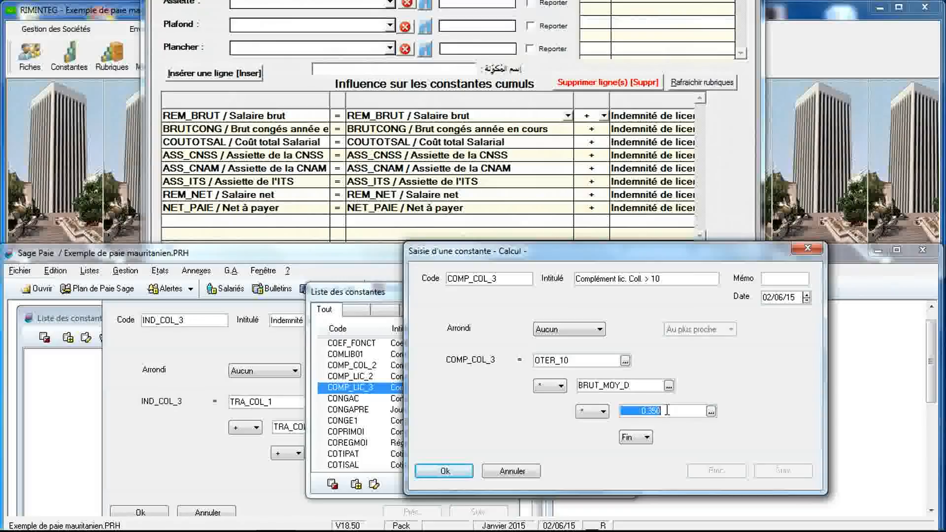
type("50")
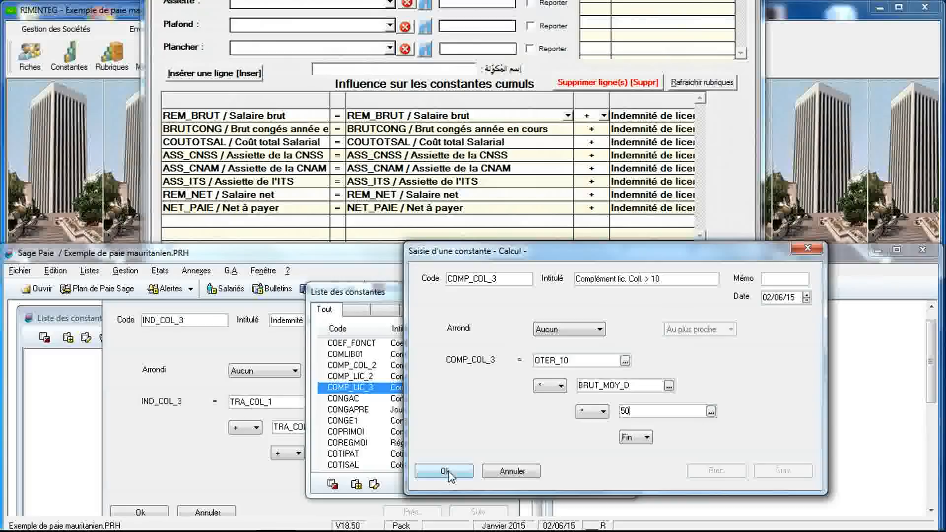
left_click(623, 412)
type("0.")
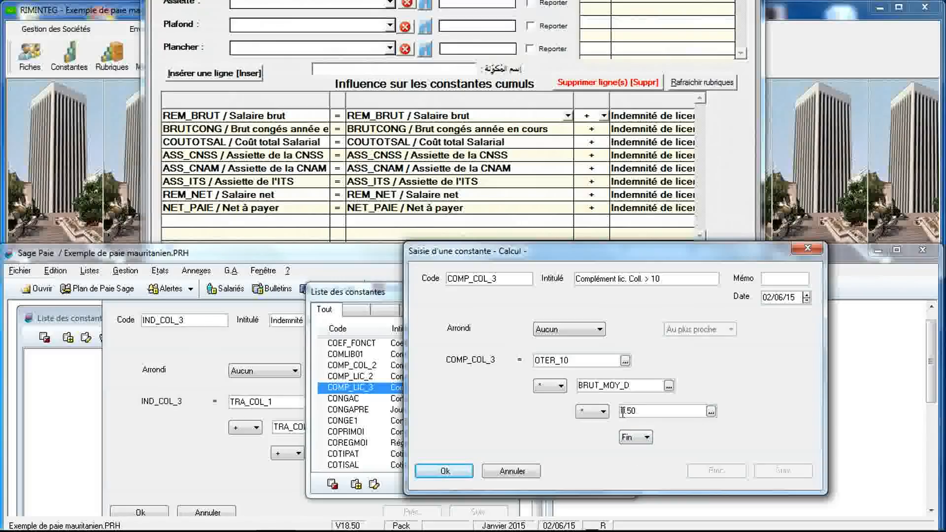
left_click(445, 471)
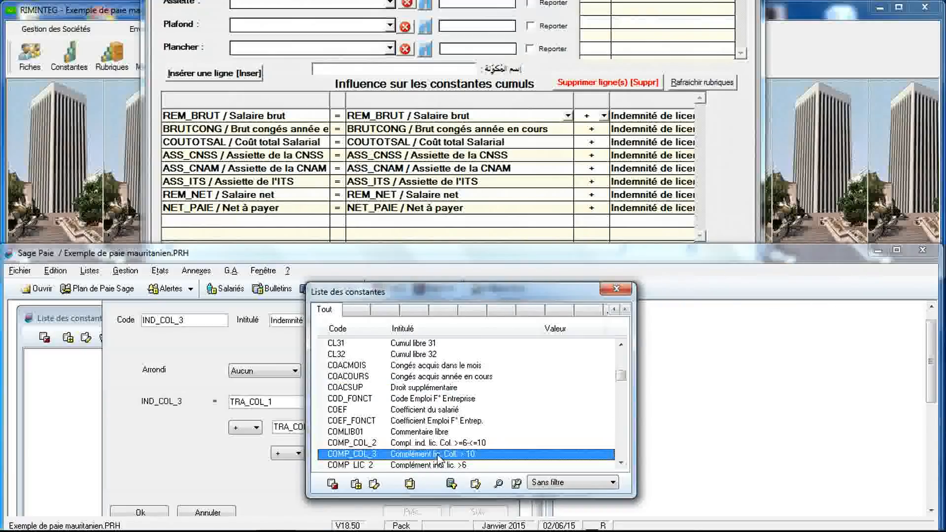
double_click(438, 454)
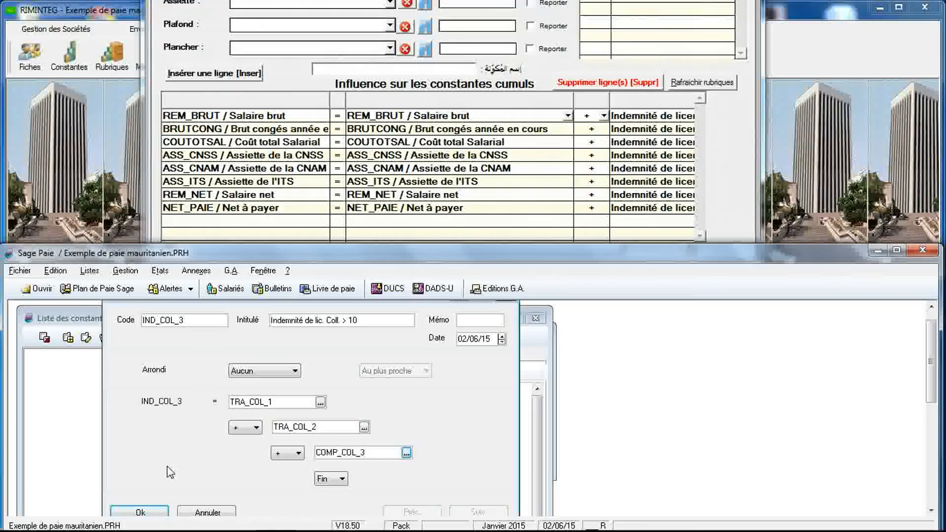
left_click(141, 512)
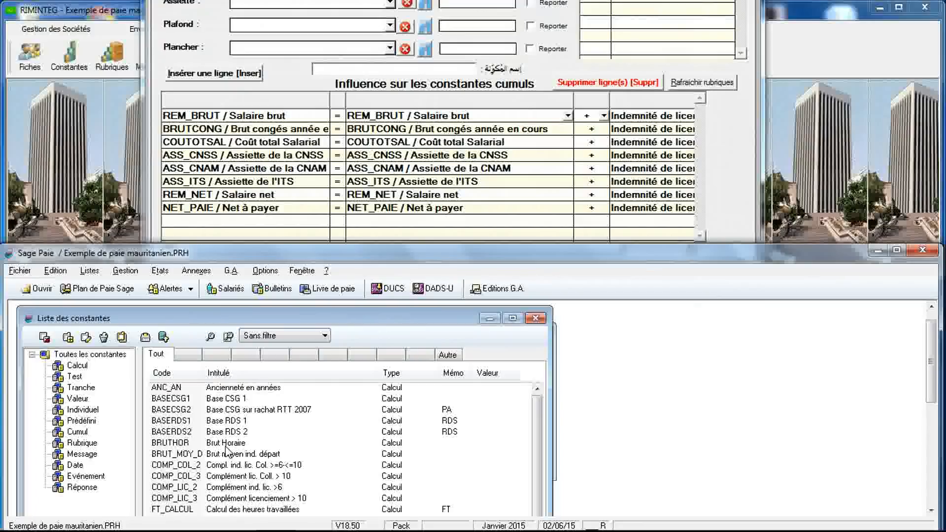
Create a new Tranche constant with the code IND_COL and the title "Indemnité de licenciement coll".
left_click(69, 337)
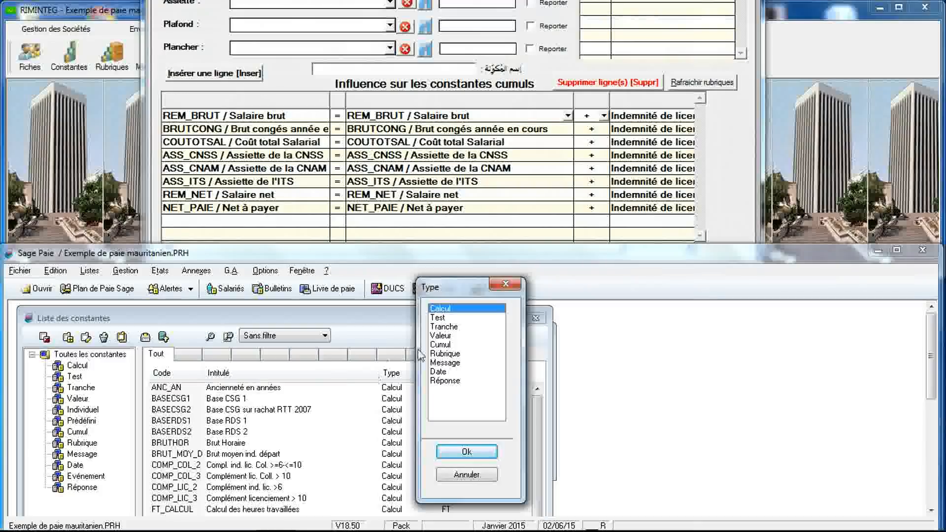
left_click(442, 327)
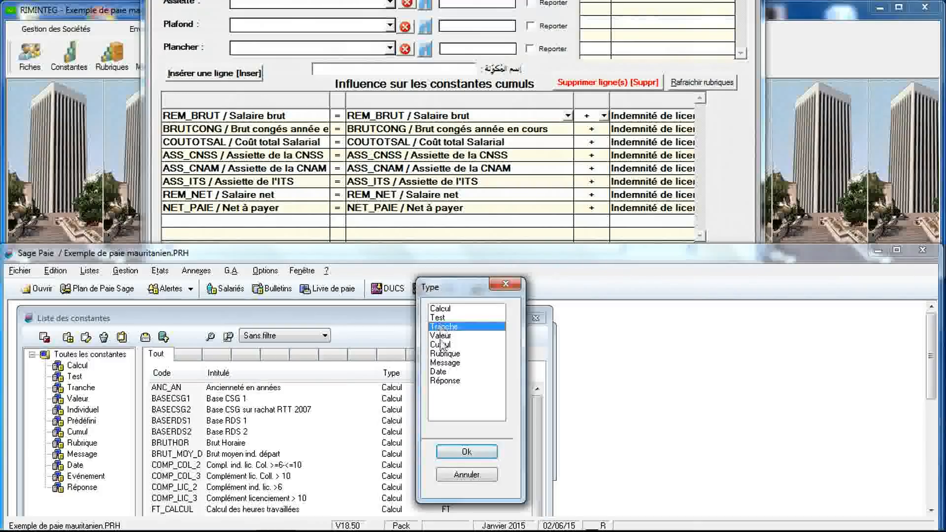
left_click(454, 457)
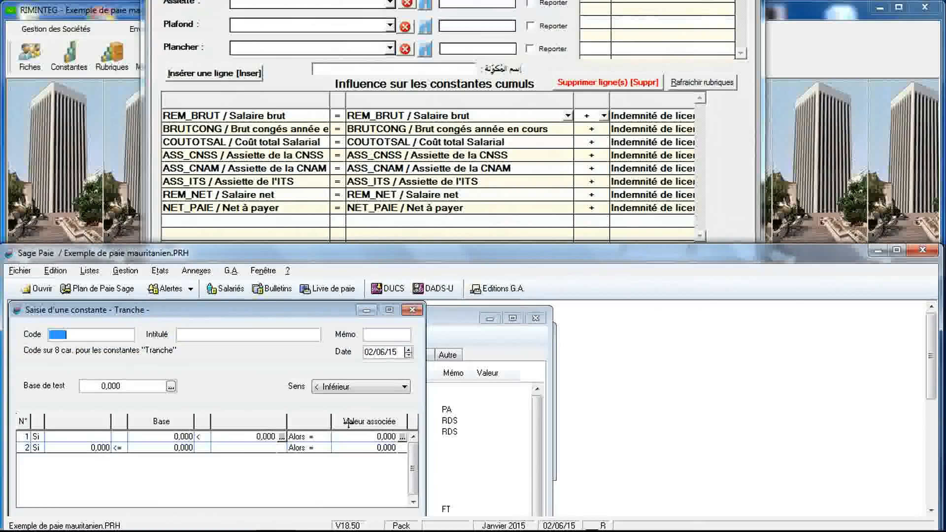
type("IND_COL")
left_click(283, 336)
type("Indemnité de licenc")
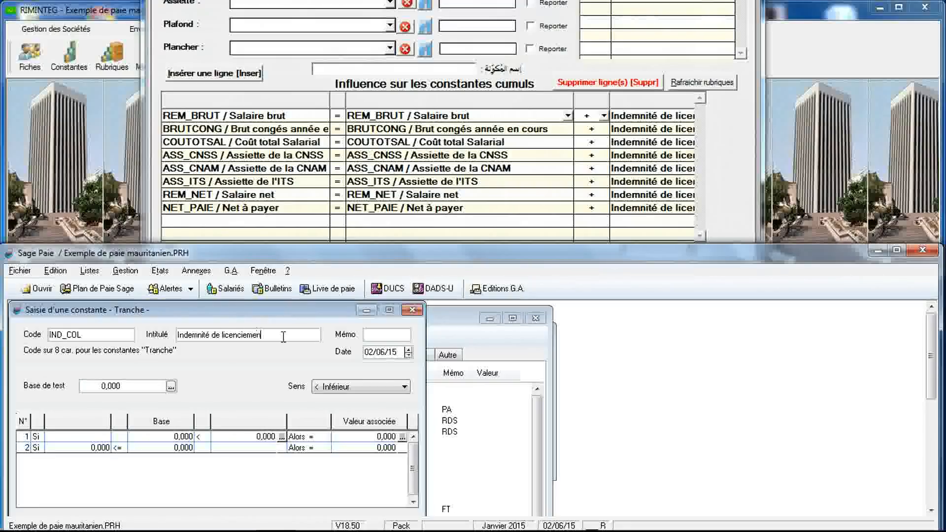
type("iement coll")
Set the test base of IND_COL to ANC_AN and its comparison direction to "<= Inférieur ou égal".
left_click(171, 387)
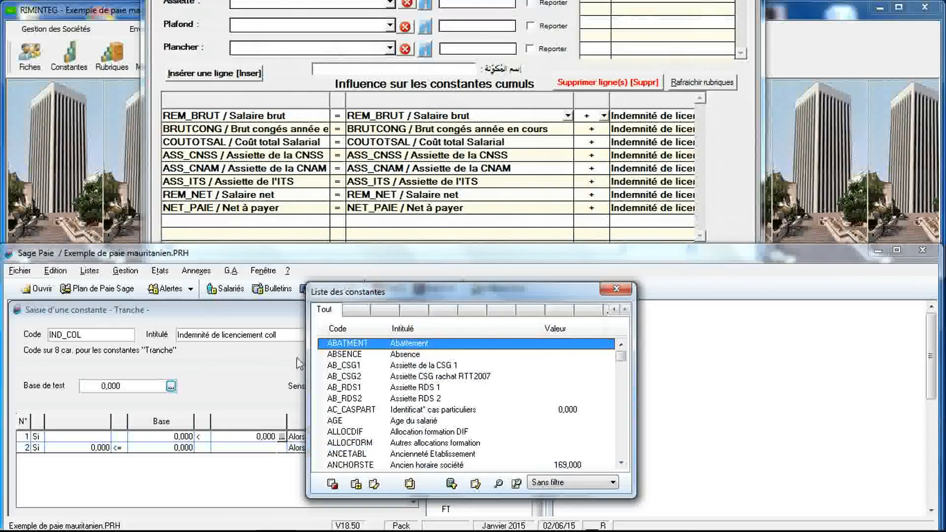
mouse_move(620, 356)
left_mouse_down()
mouse_move(621, 370)
mouse_move(619, 359)
left_mouse_up()
double_click(483, 387)
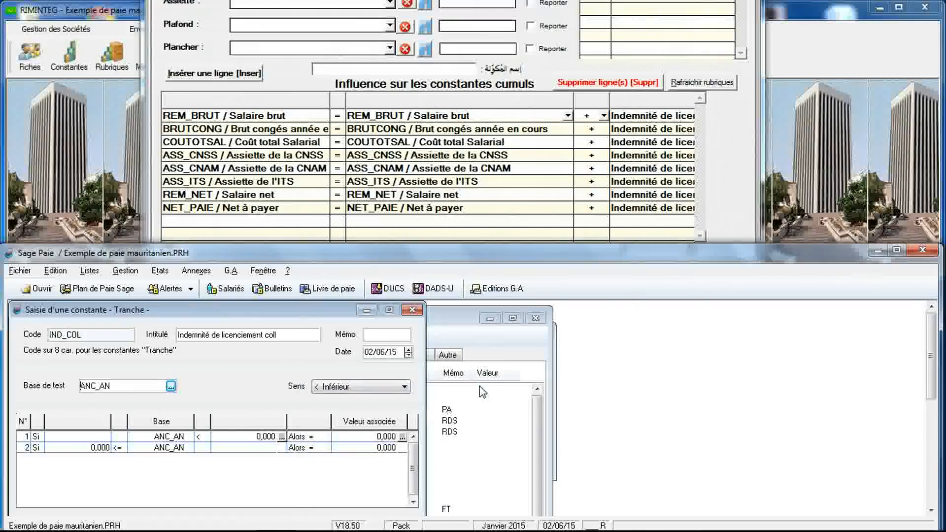
left_click(404, 387)
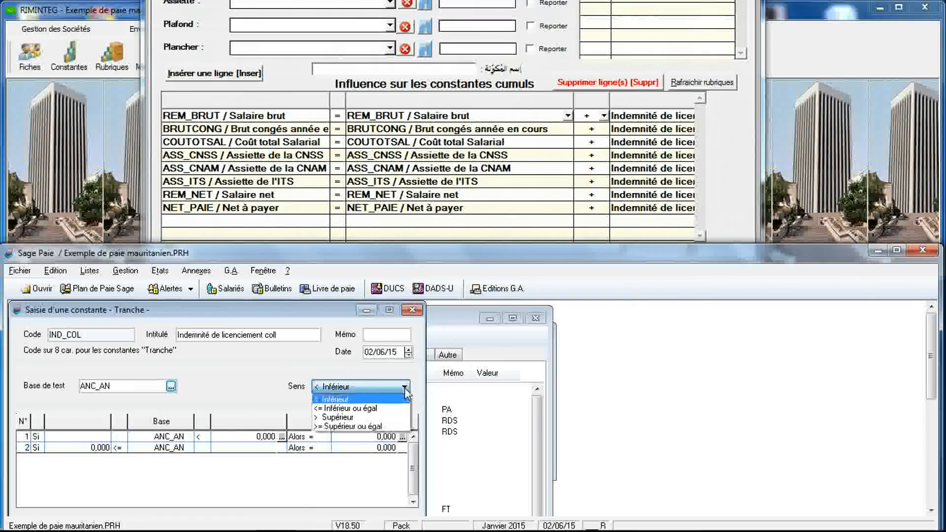
left_click(399, 409)
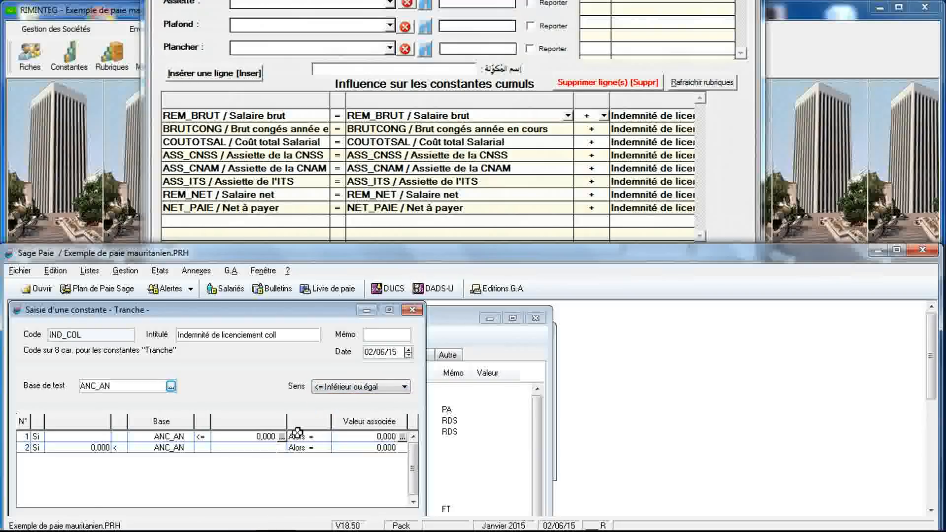
Set the upper limit of the first IND_COL bracket to 5 and its associated value to IND_COL_1.
left_click(252, 440)
type("5")
left_click(402, 438)
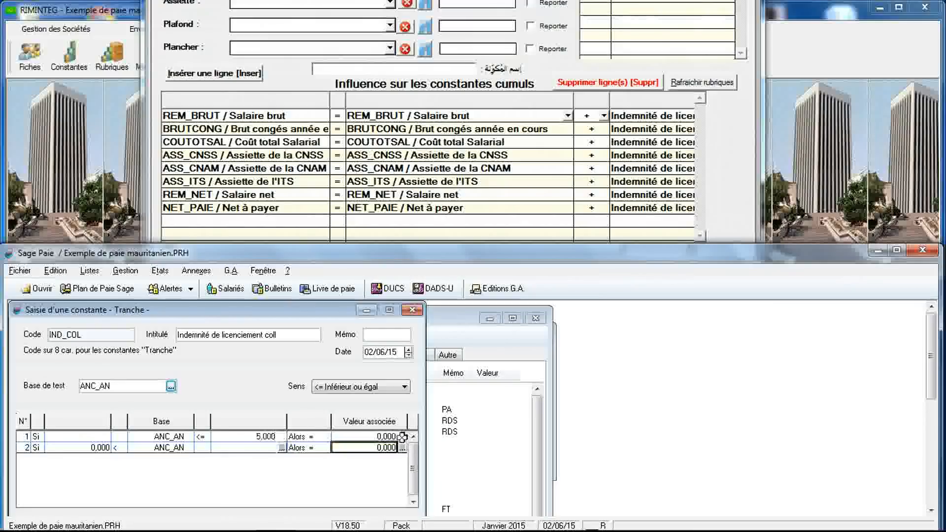
left_click(392, 437)
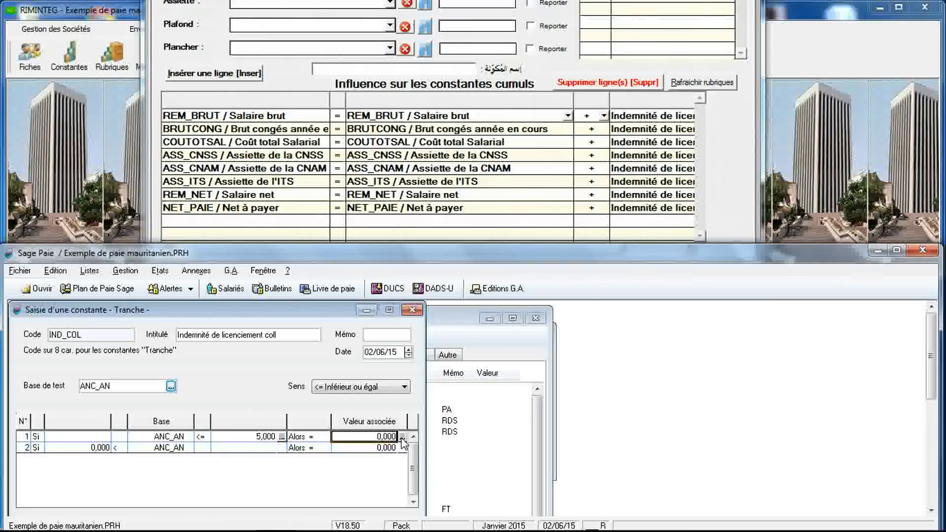
left_click(402, 438)
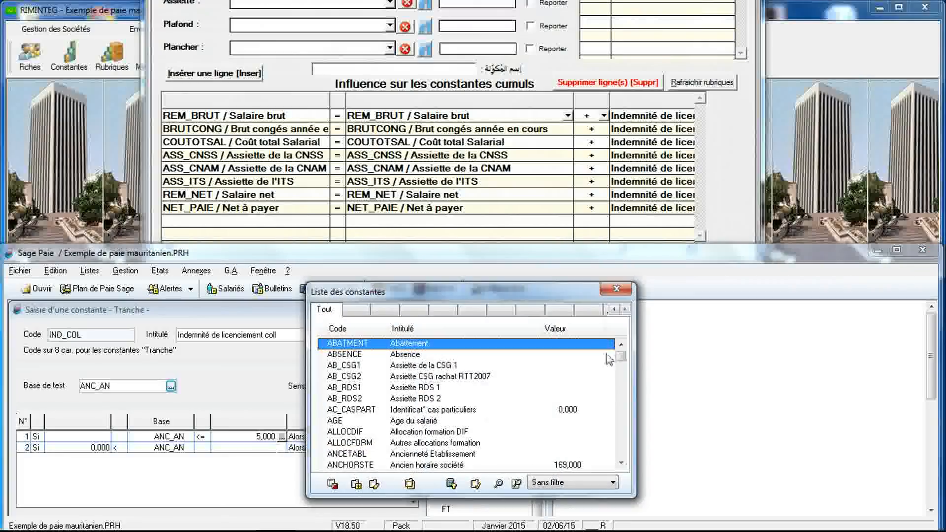
left_click_drag(620, 362, 622, 422)
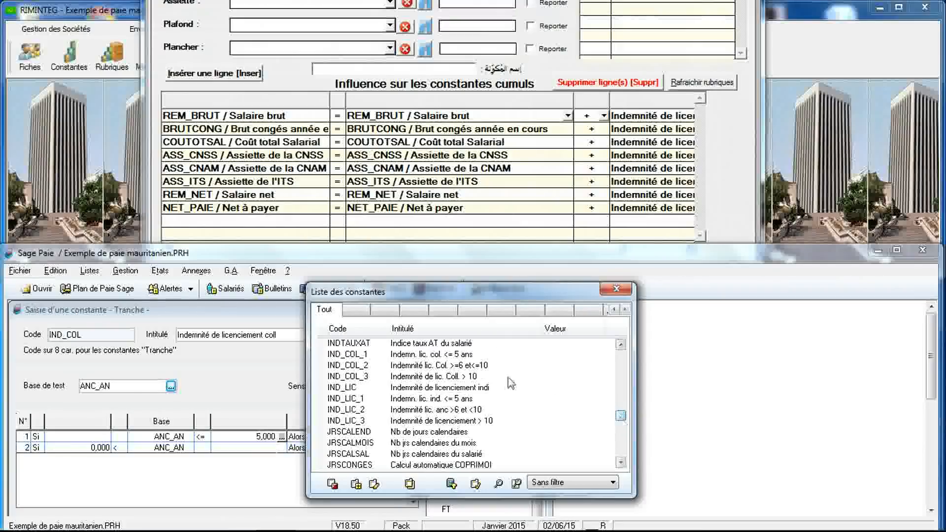
double_click(465, 354)
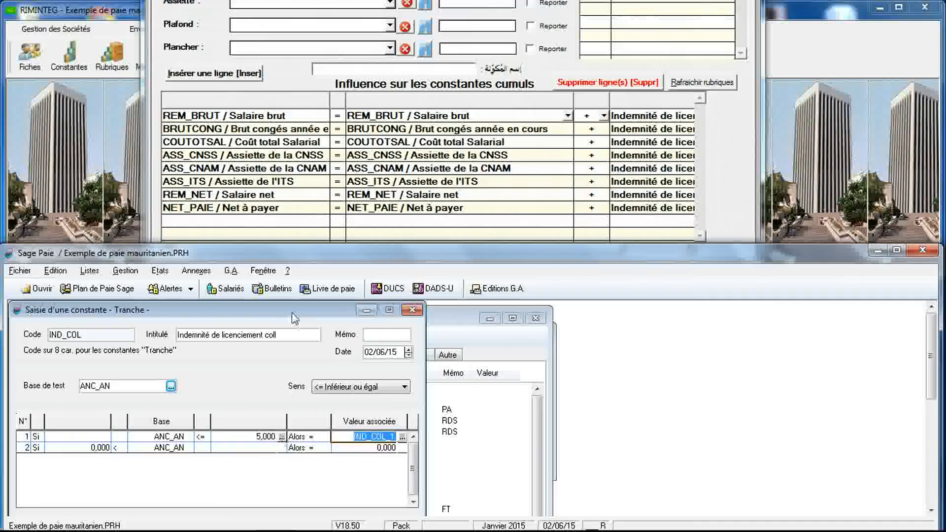
Add a second IND_COL bracket with the upper limit 10 and the associated value IND_COL_2.
left_click_drag(317, 245, 317, 218)
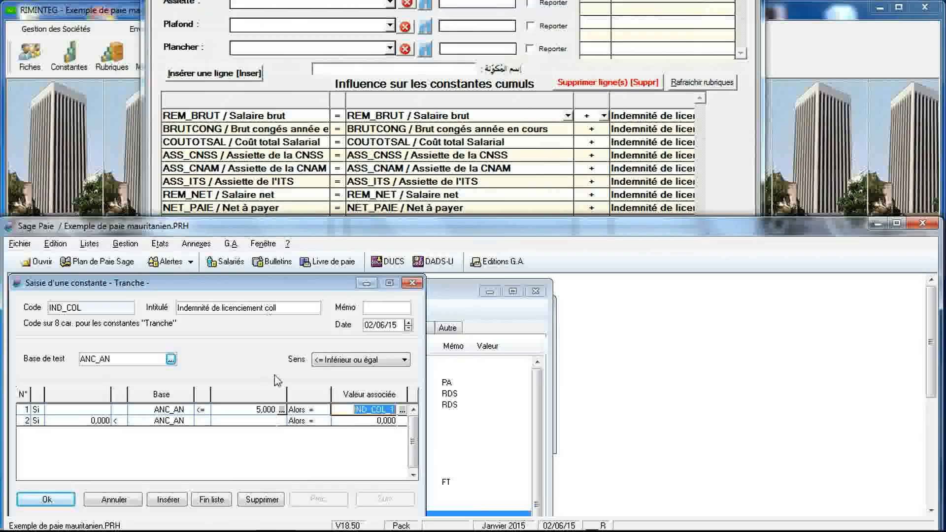
left_click(213, 500)
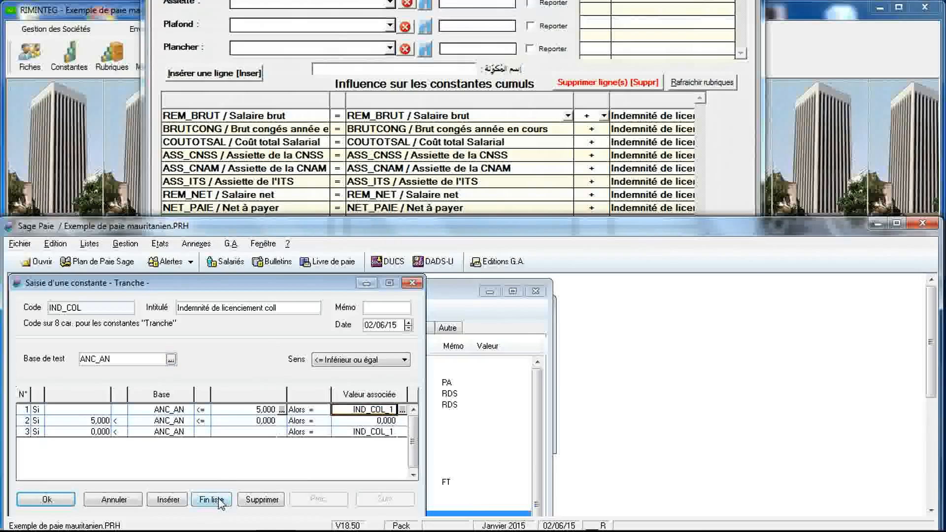
left_click(266, 421)
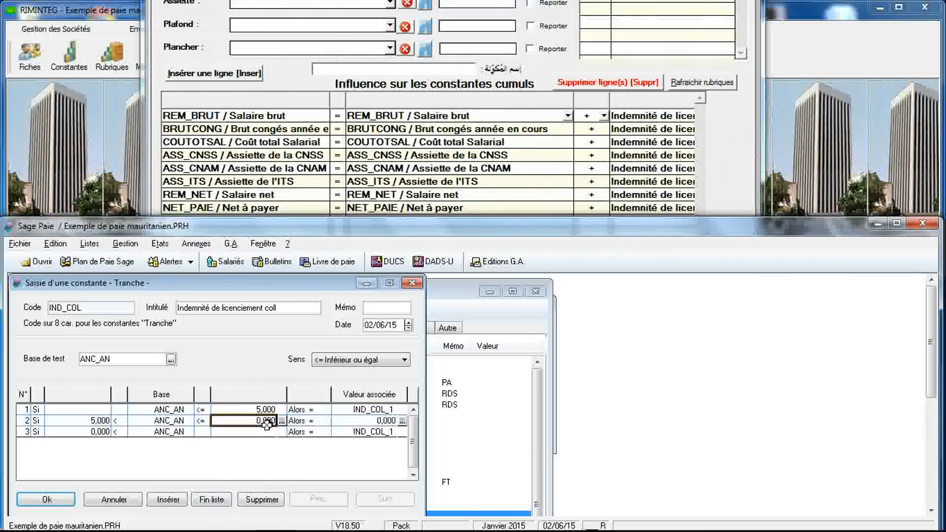
type("10")
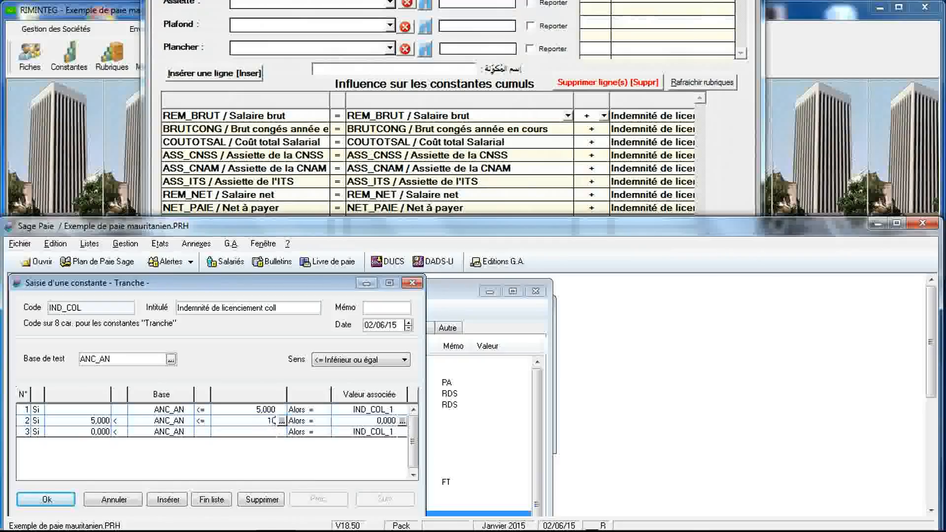
left_click(402, 422)
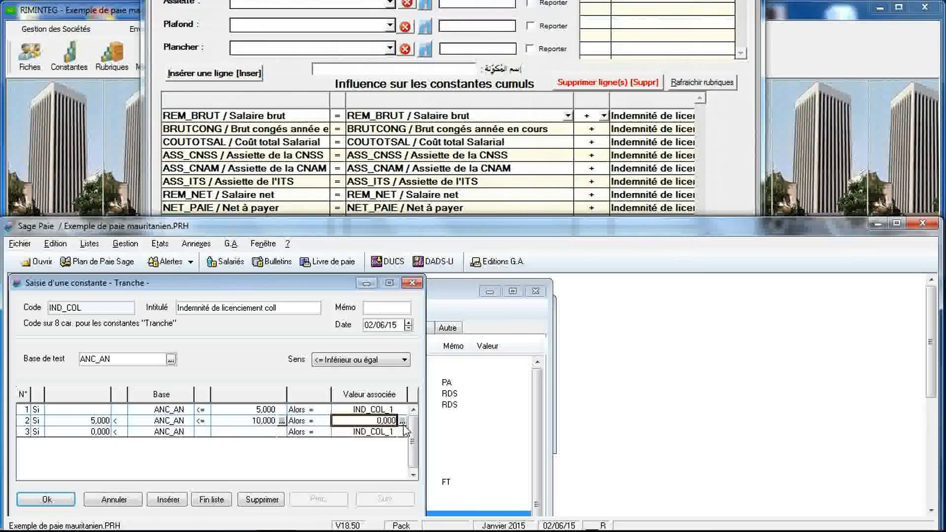
left_click(402, 421)
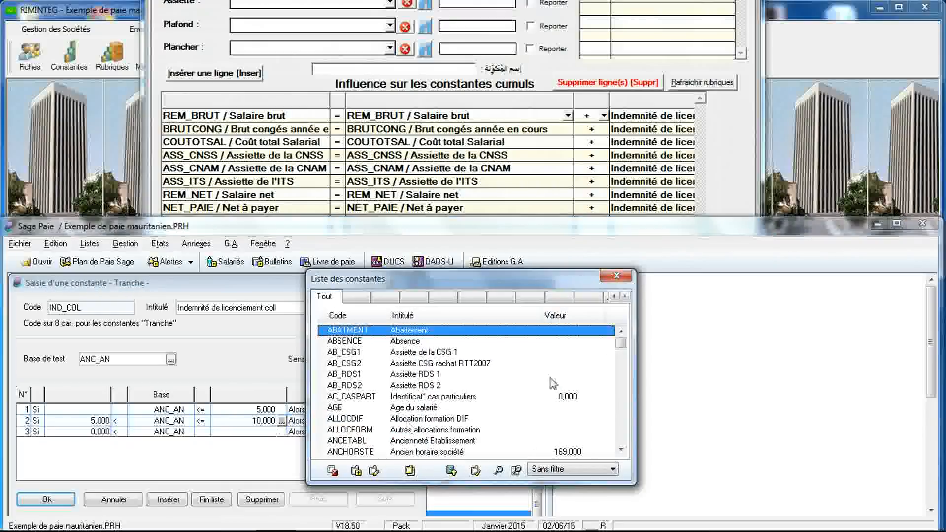
left_click_drag(619, 344, 619, 400)
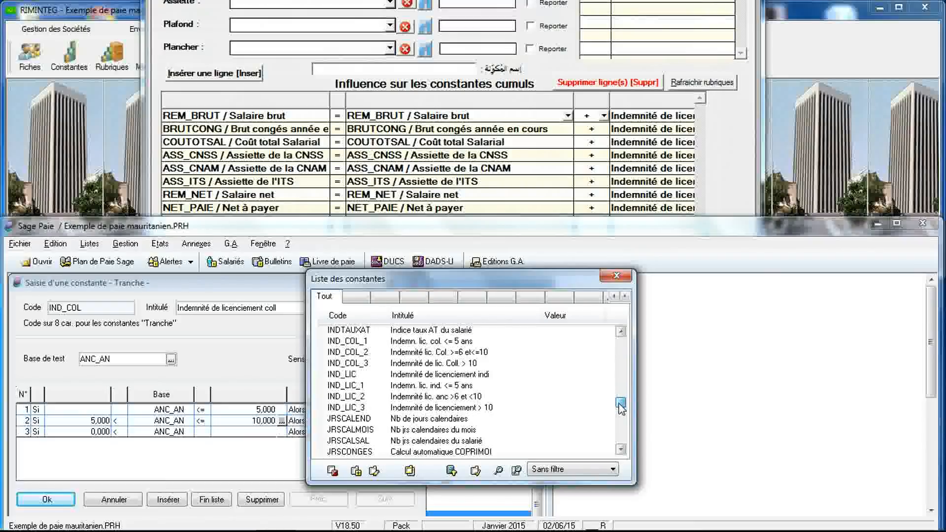
double_click(480, 353)
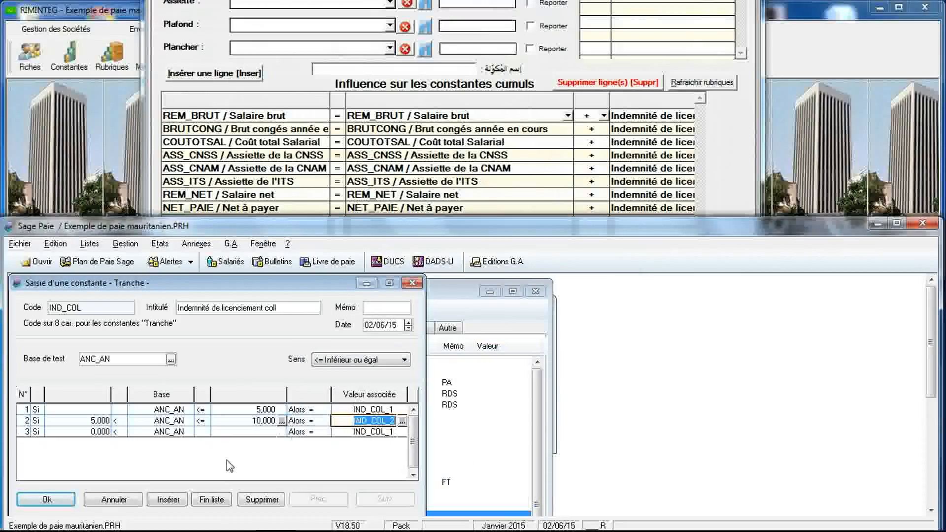
Set the associated value of the third IND_COL bracket to IND_COL_3 and save the Tranche constant.
left_click(367, 435)
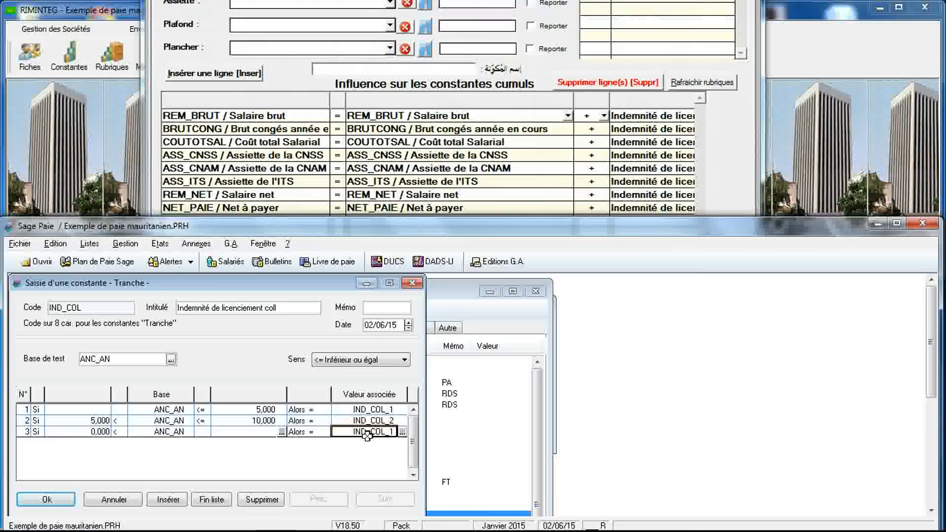
left_click(403, 433)
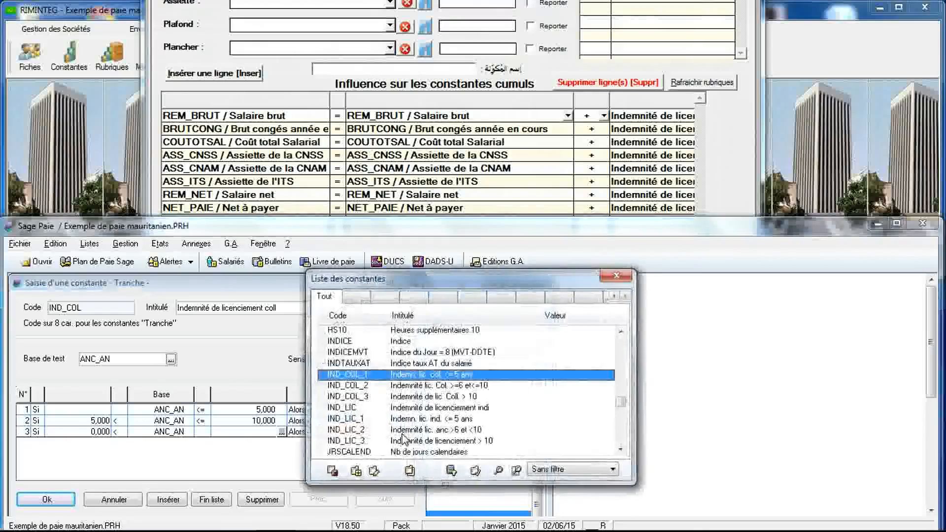
left_click(400, 397)
double_click(400, 399)
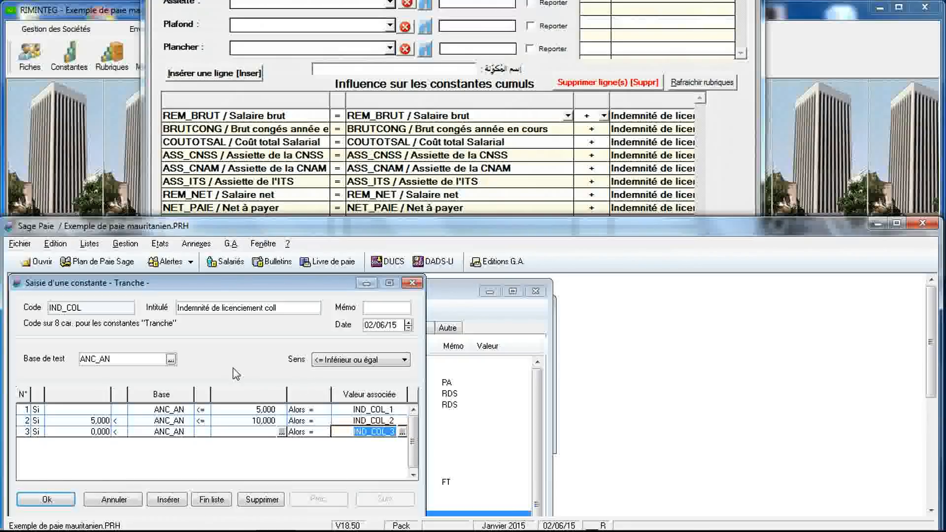
left_click(47, 499)
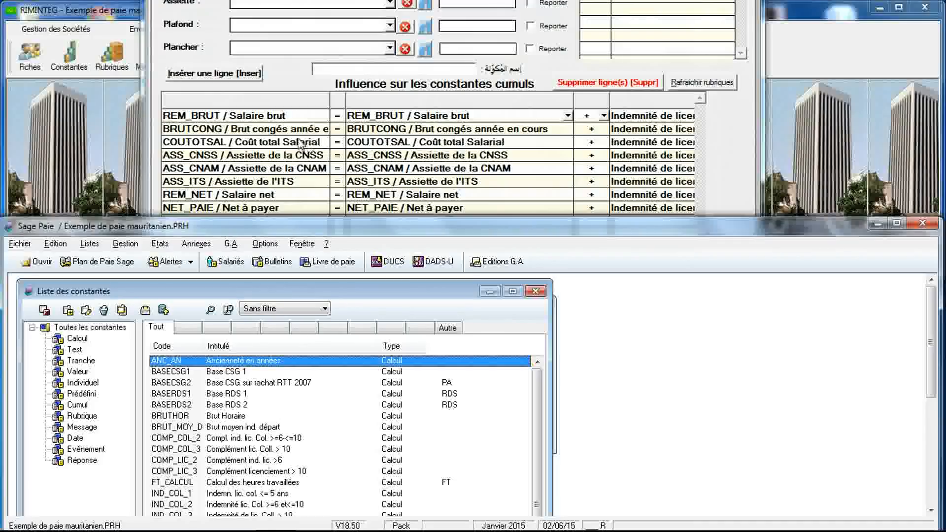
Switch to RIMINTEG and view the identification details of rubrique 104.
left_click(299, 90)
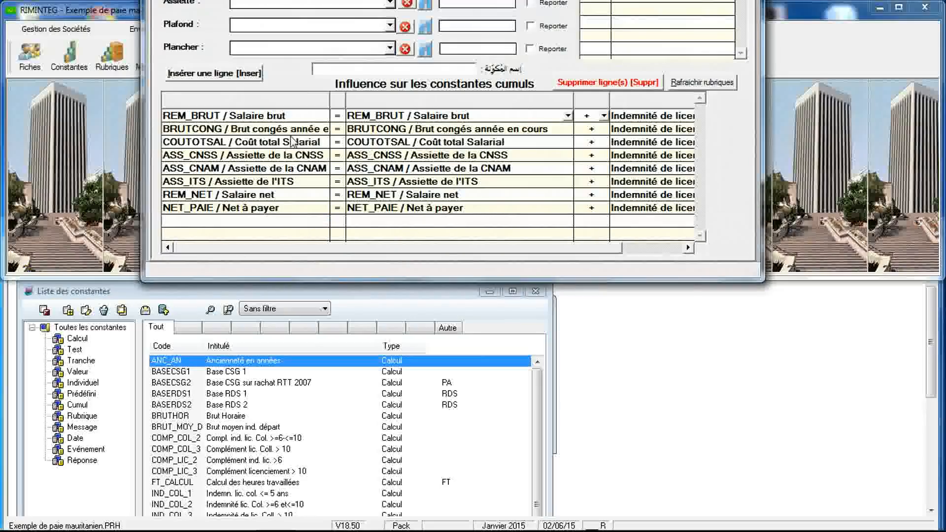
left_click_drag(291, 83, 291, 258)
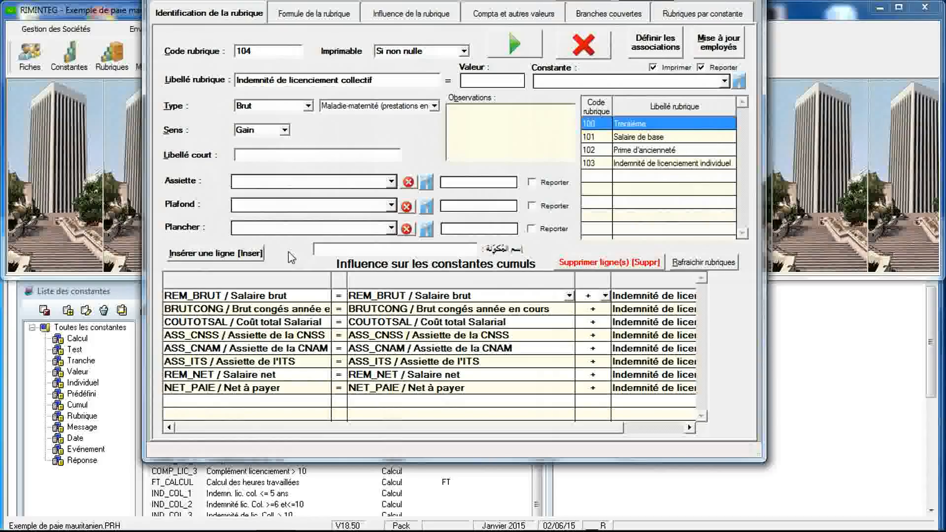
left_click_drag(289, 252, 306, 142)
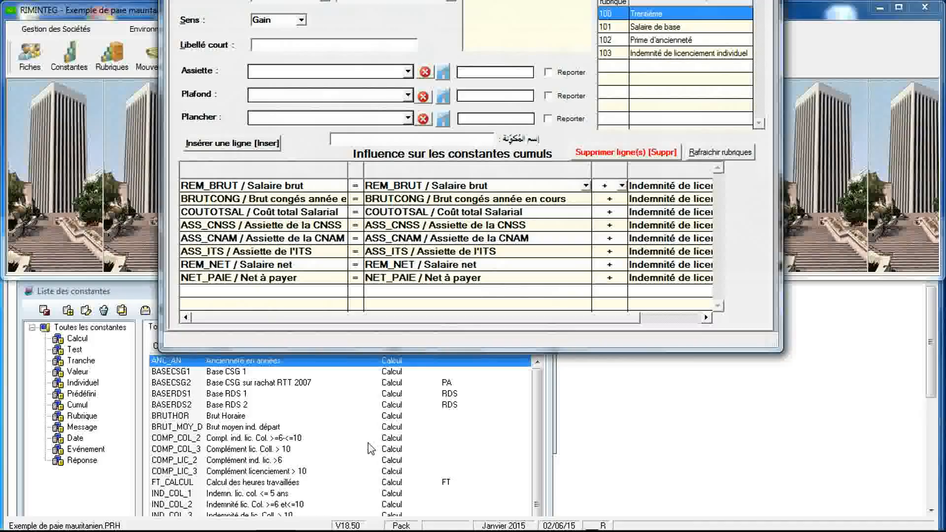
Return to Sage Paie and check the formula of the constant IND_COL_2, then close it.
left_click(303, 504)
double_click(304, 504)
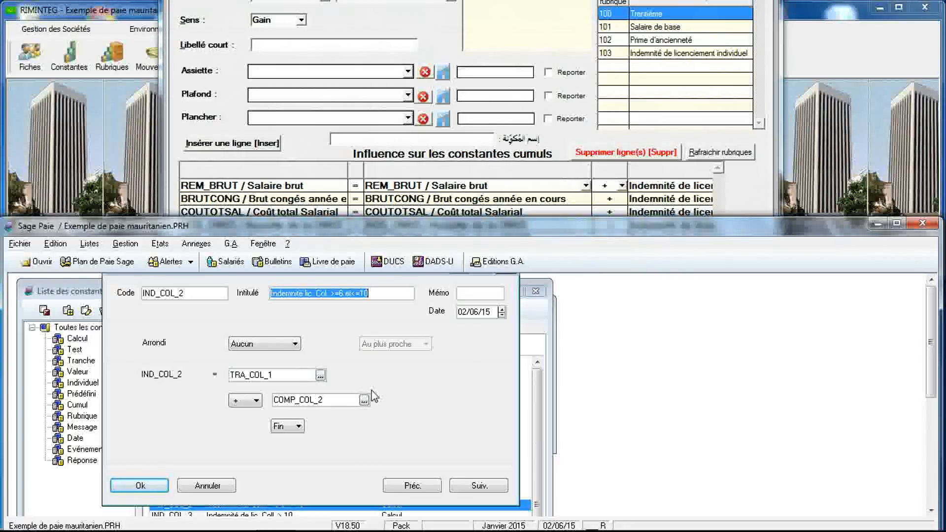
key("Return")
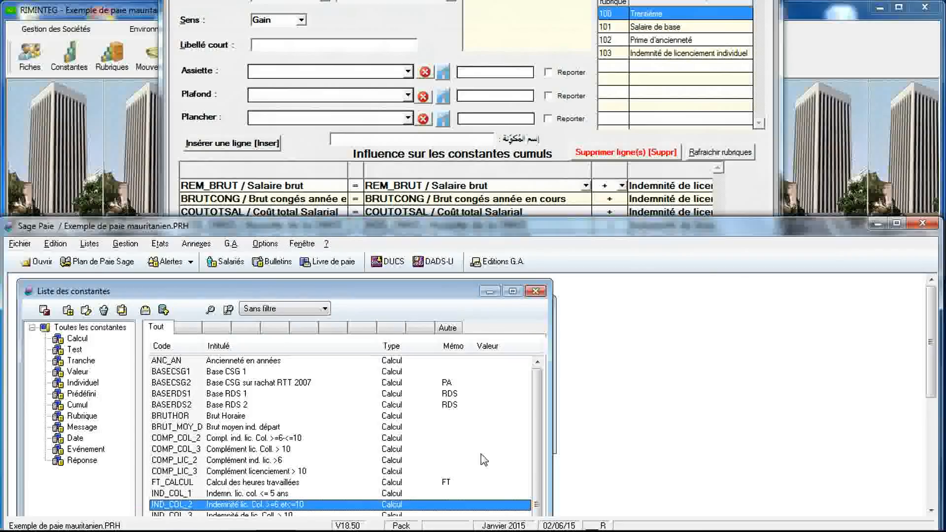
Open the constant IND_COL_3 and examine the formula of its second term, TRA_COL_2.
left_click_drag(929, 385, 931, 414)
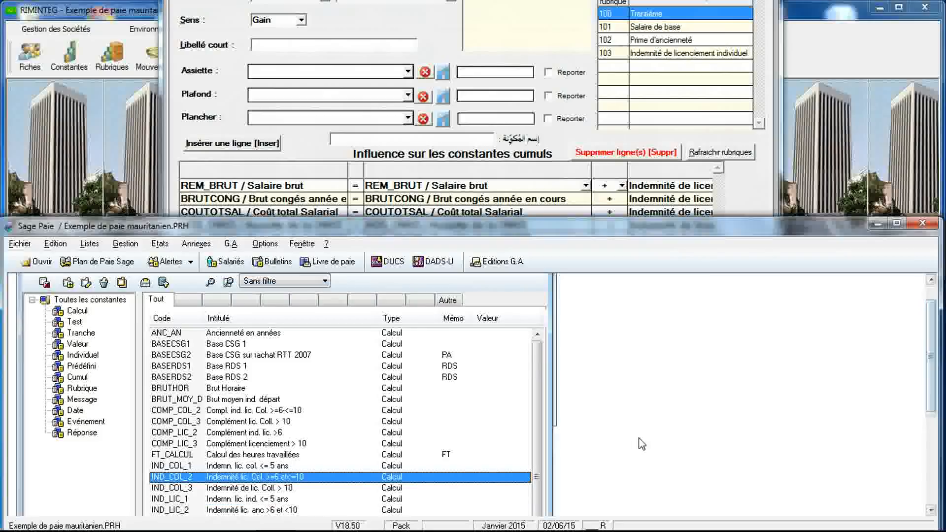
left_click(366, 489)
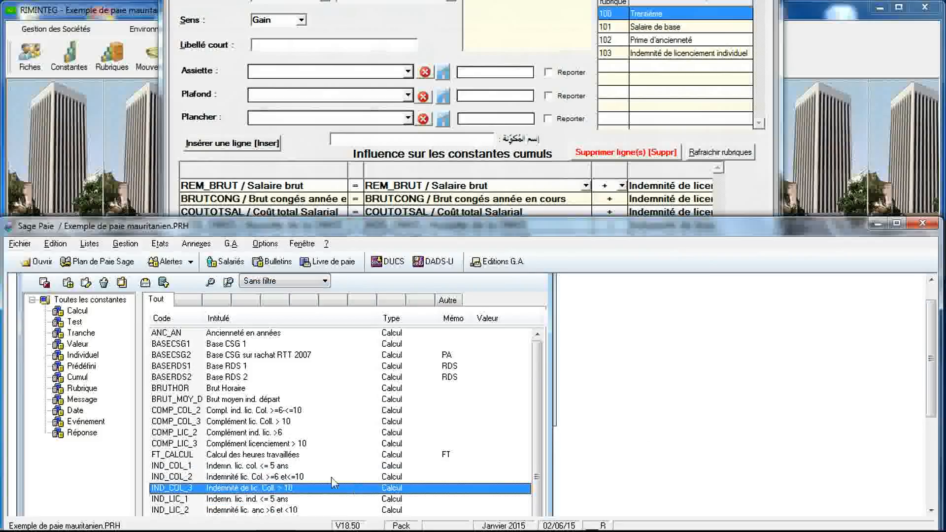
double_click(311, 486)
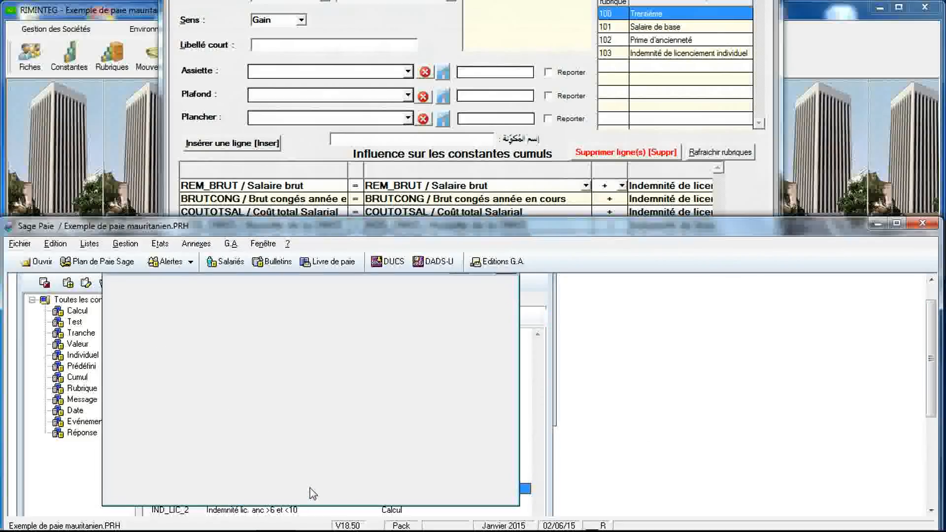
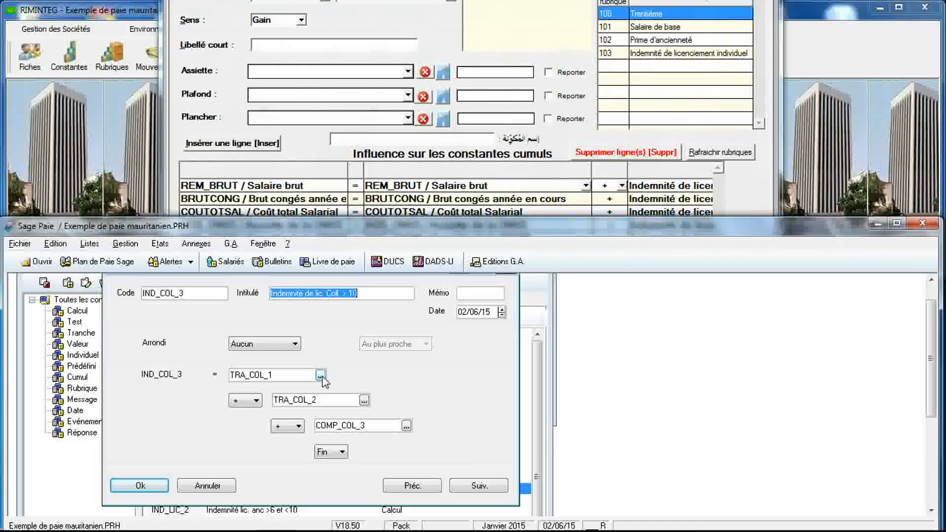
left_click(364, 400)
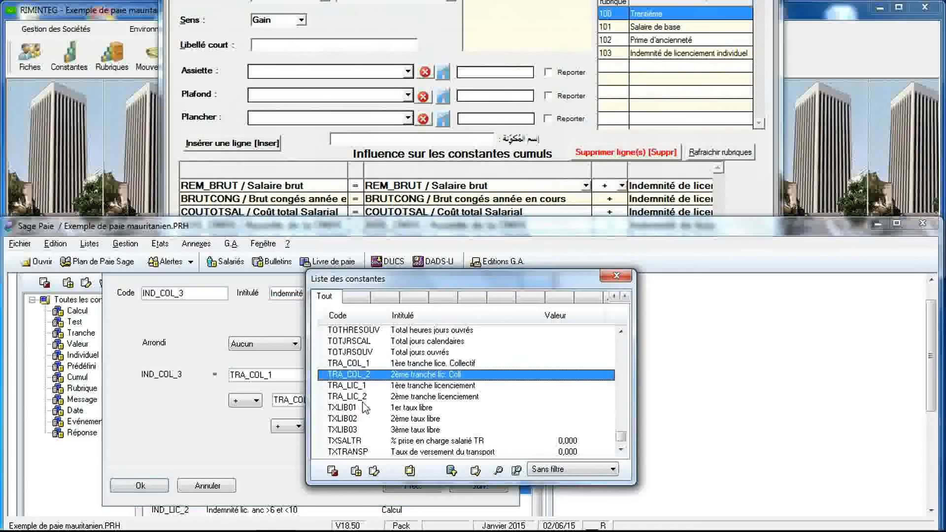
left_click(409, 470)
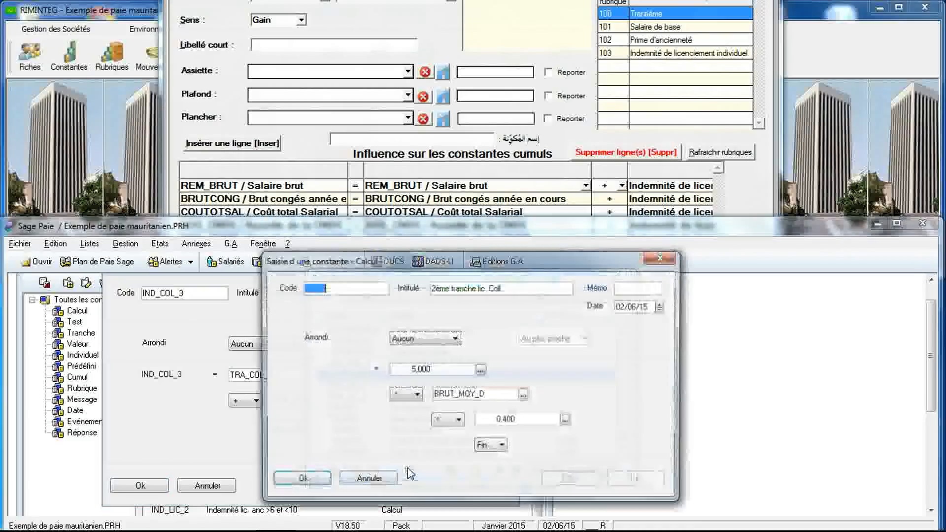
left_click(662, 260)
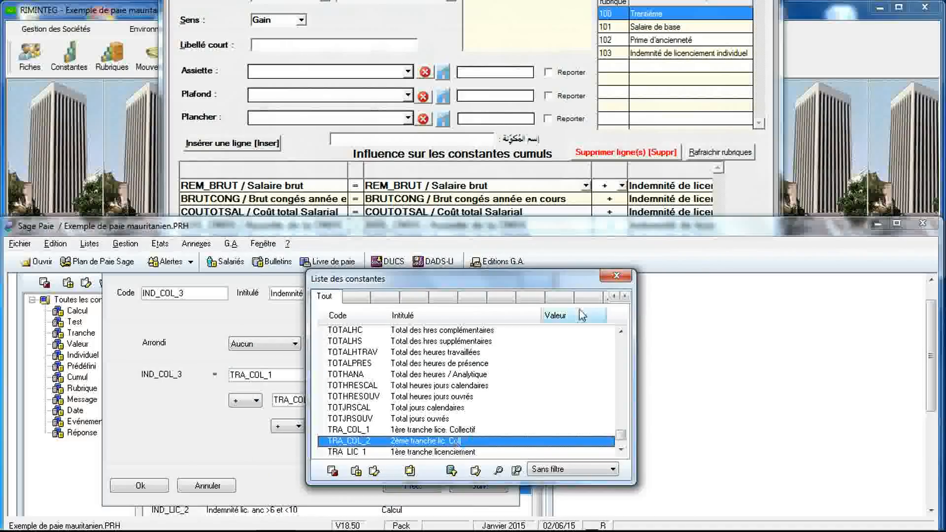
left_click(615, 278)
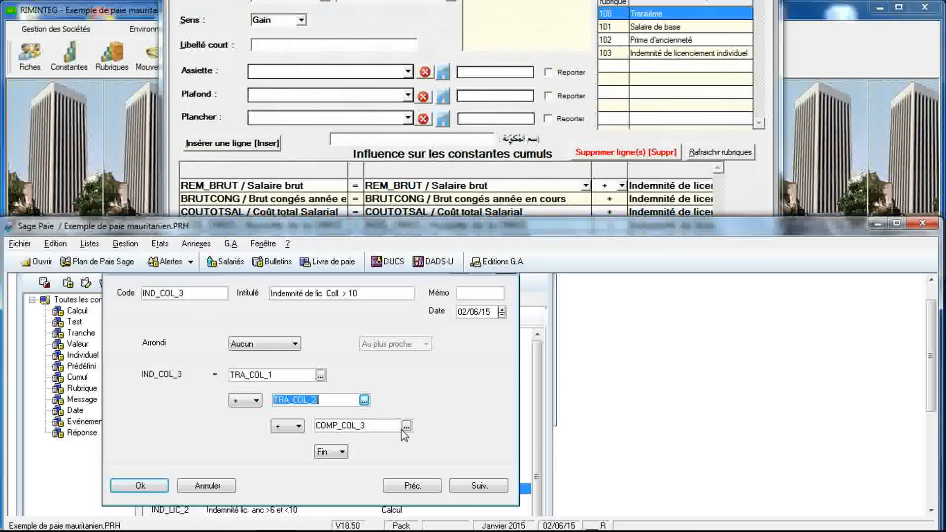
Examine the formula of COMP_COL_3, the third term of IND_COL_3, and switch back to RIMINTEG.
left_click(406, 426)
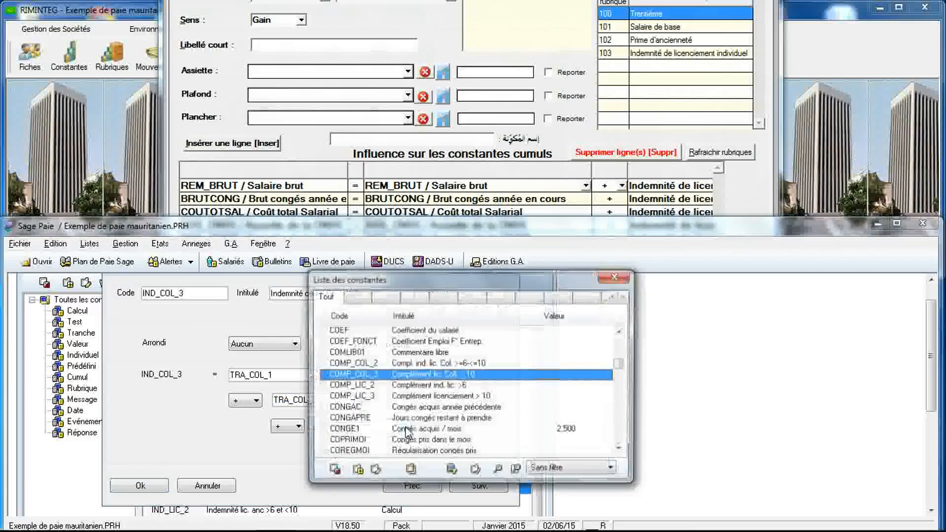
left_click(409, 470)
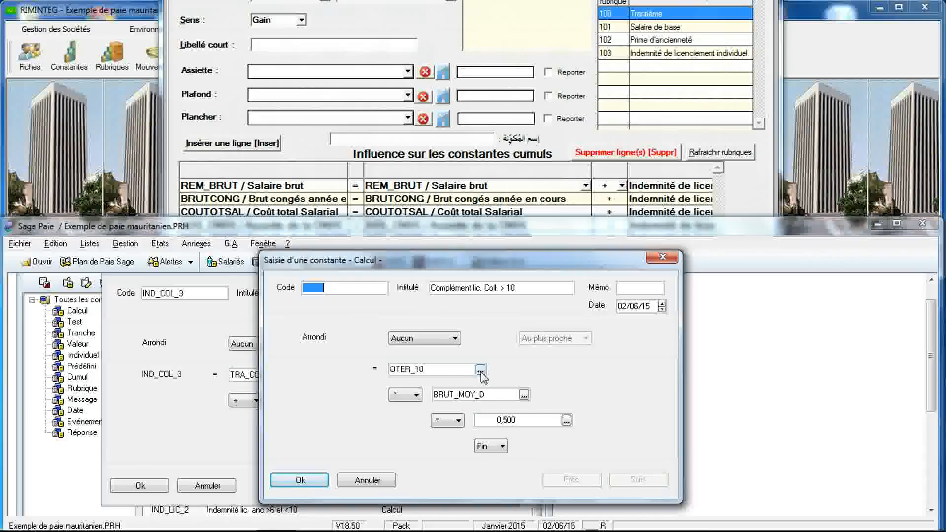
left_click(662, 258)
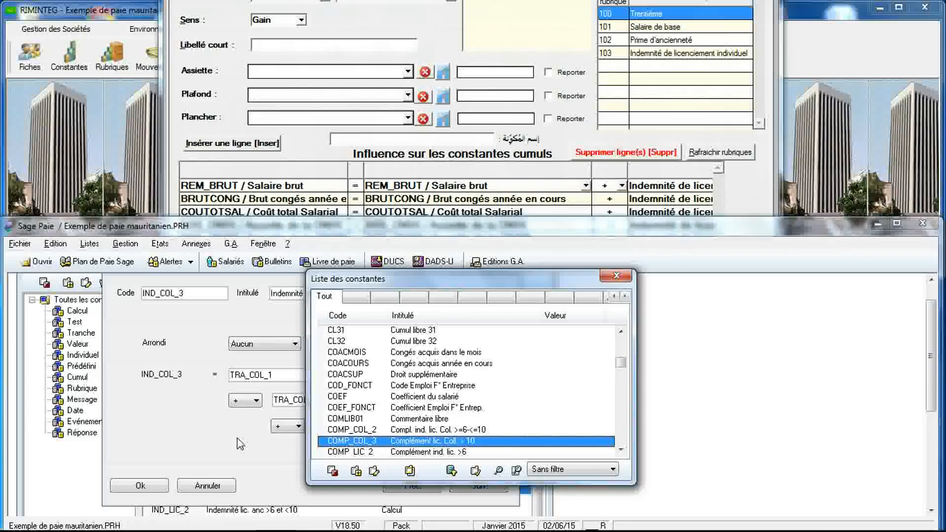
key("Return")
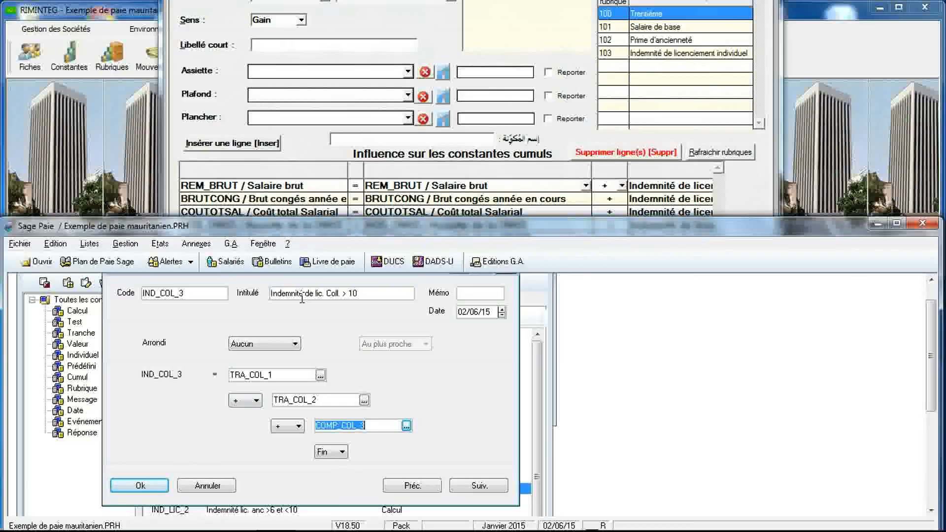
left_click(178, 134)
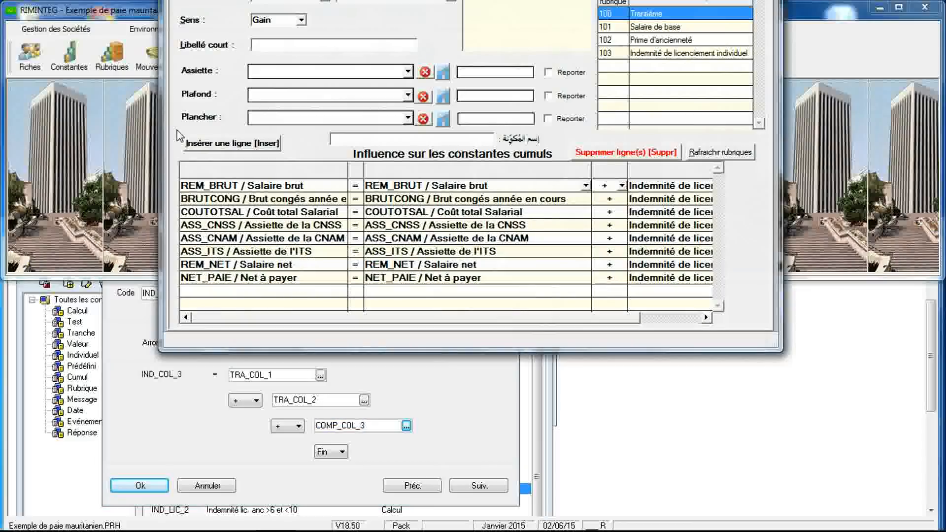